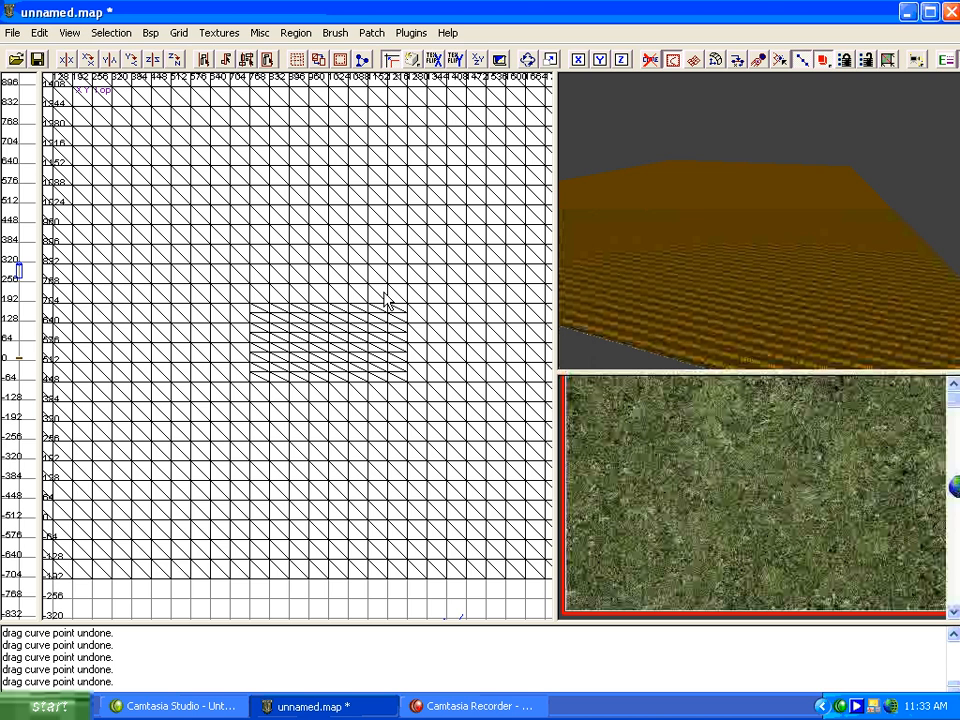
Step: Undo the remaining edits on the small terrain patch, including its patch painting
key("ctrl+z")
key("ctrl+z")
key("ctrl+z")
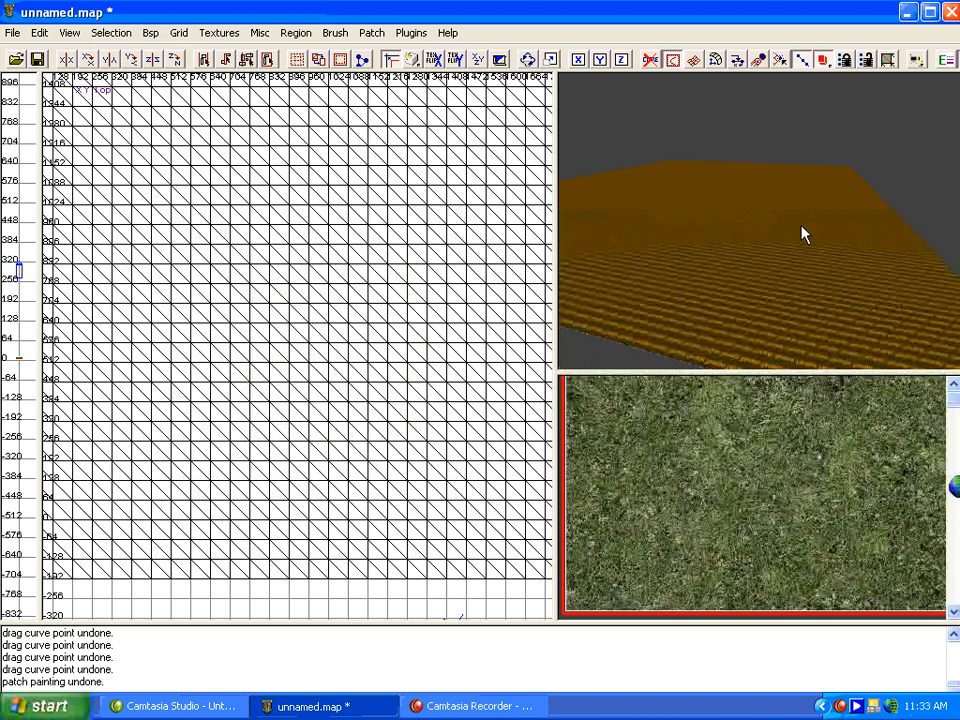
Step: Select the 512 x 512 terrain patch surrounded by the larger terrain
key("Left")
key("Left")
key("Left")
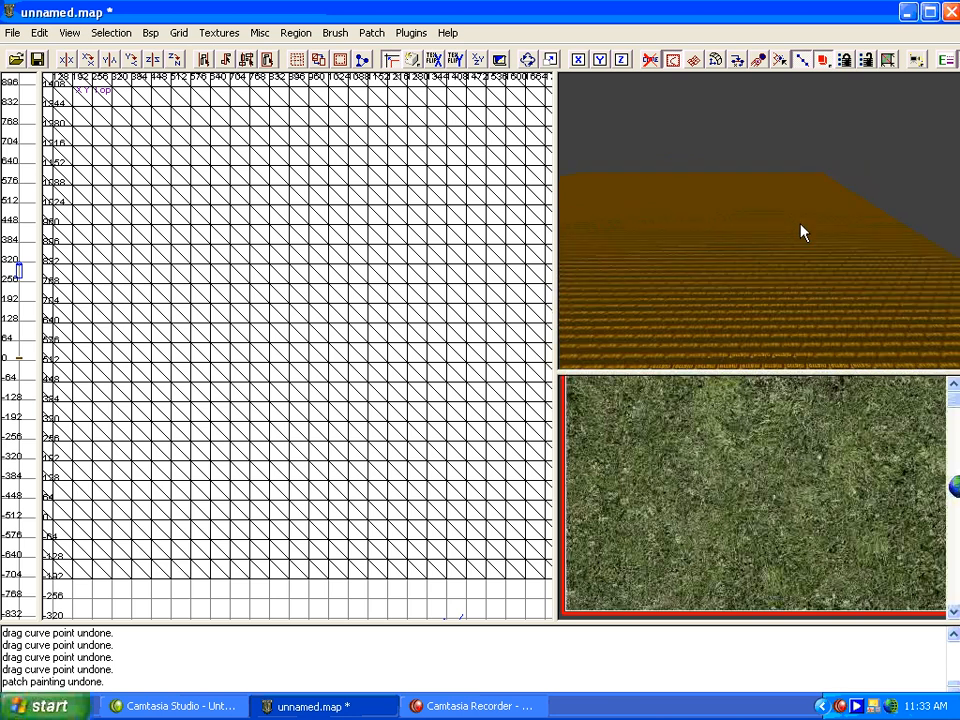
key("ctrl+y")
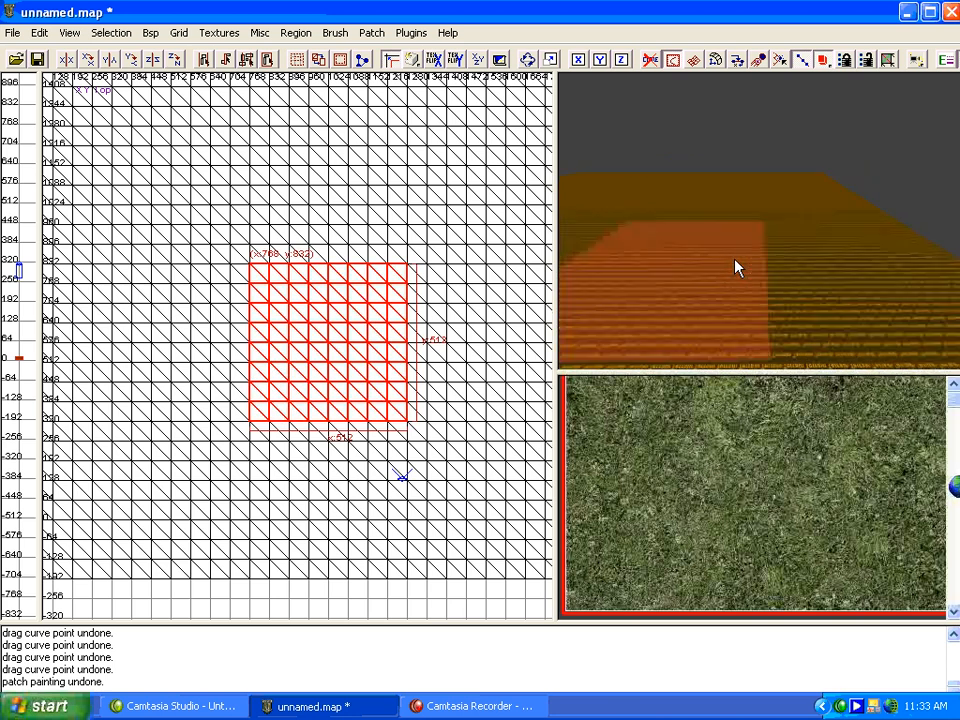
key("Down")
key("Down")
key("Down")
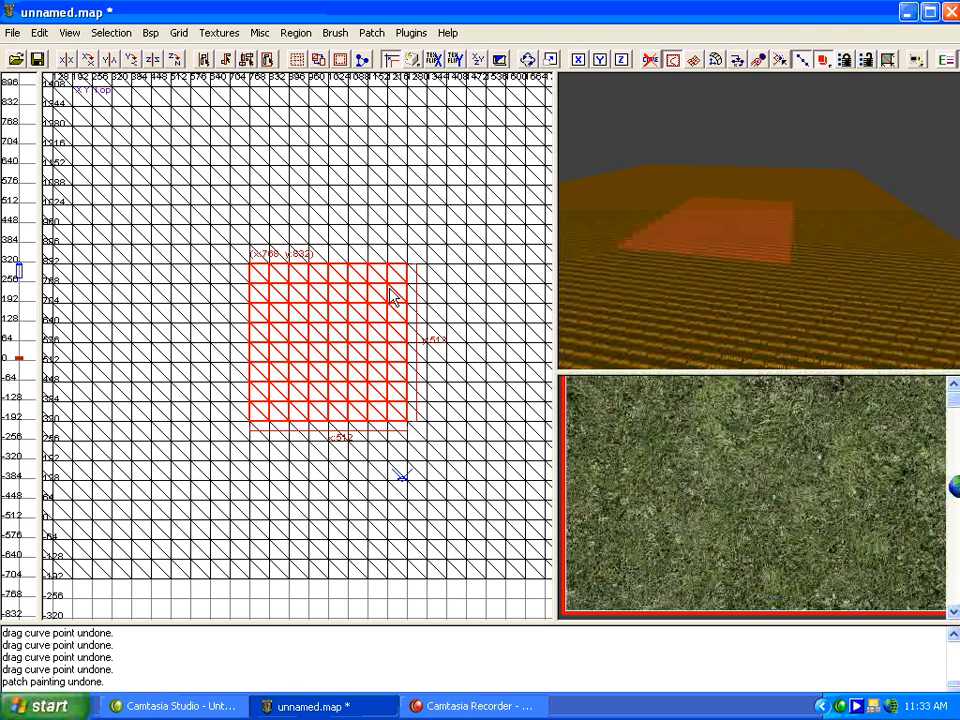
scroll(293, 380, "down", 2)
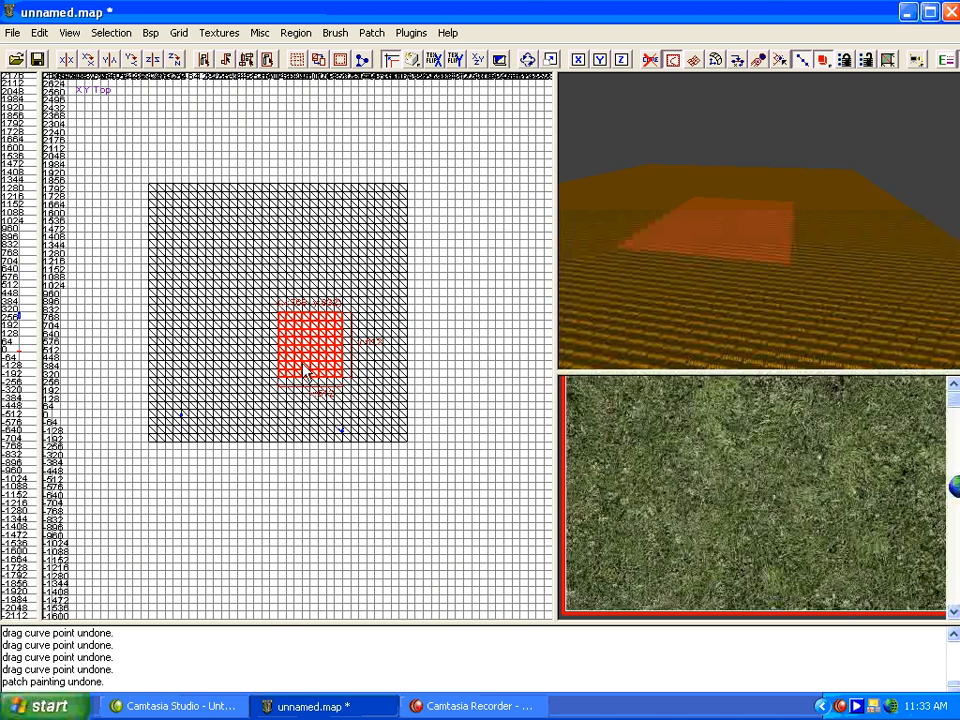
Step: Examine the selected terrain patch in the 3D view from several distances and angles
key("Up")
key("Up")
key("Up")
key("Right")
key("Right")
key("Up")
key("Up")
key("Up")
key("Left")
key("Left")
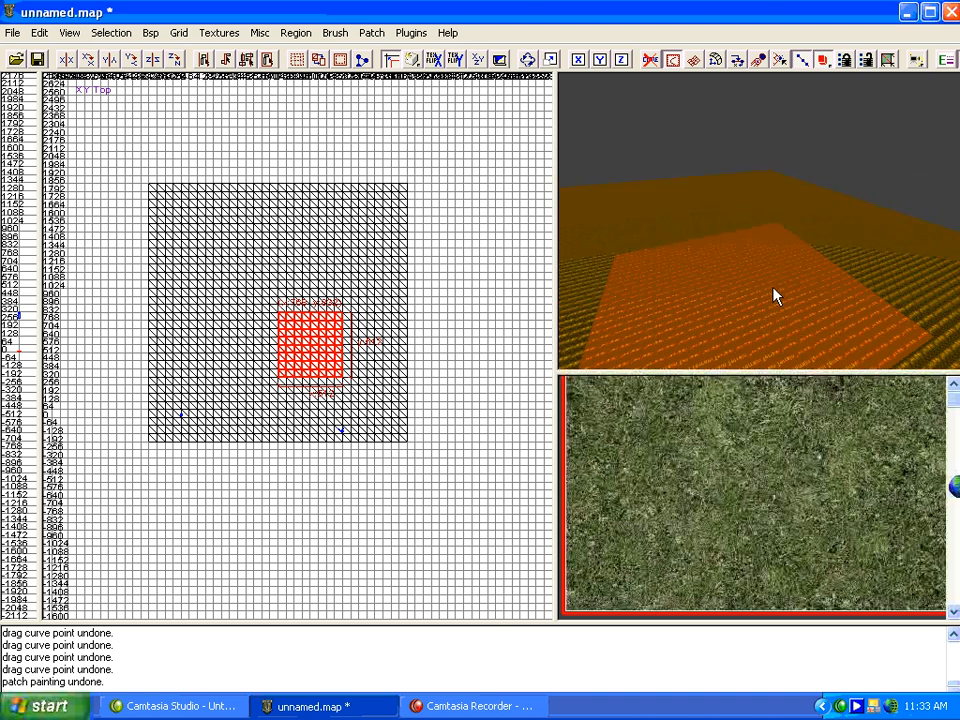
key("Left")
key("Down")
key("Down")
key("Down")
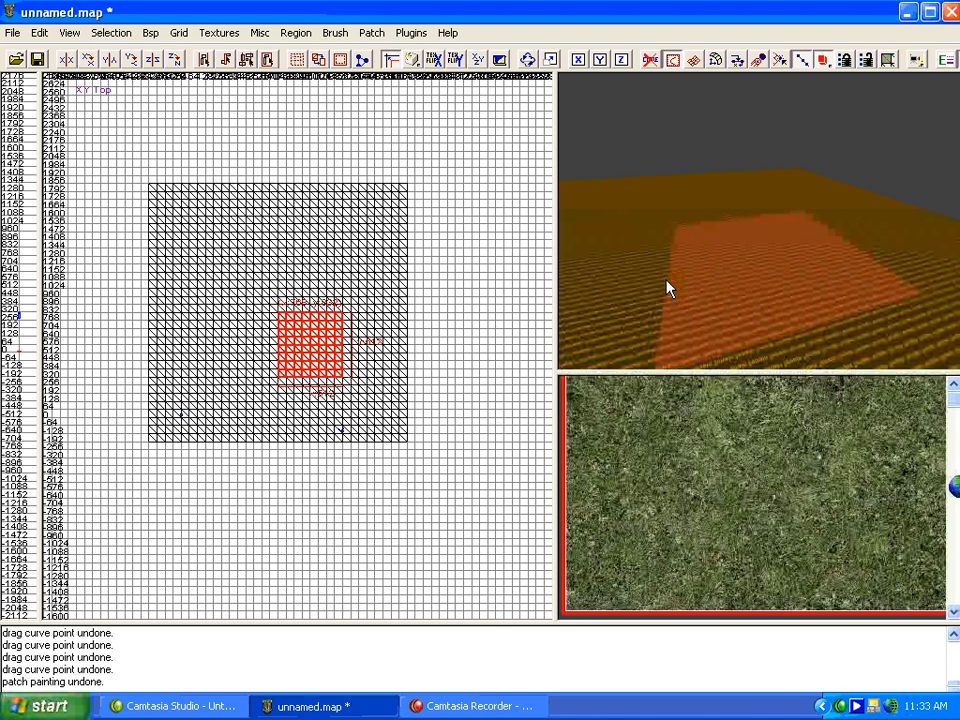
key("Up")
key("Up")
key("Up")
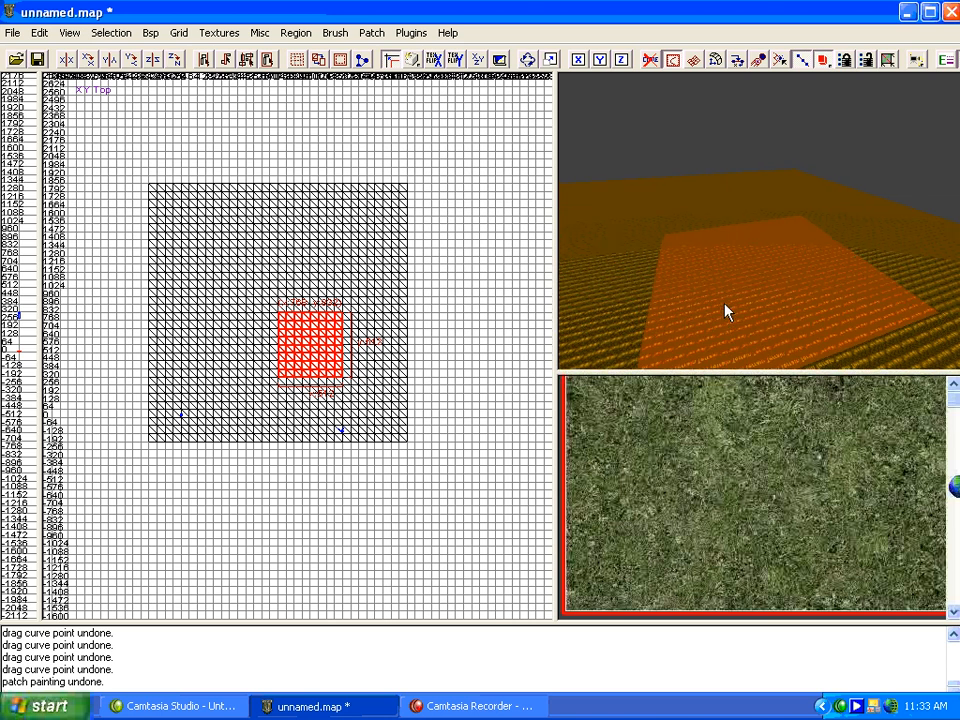
key("Down")
key("Down")
key("Down")
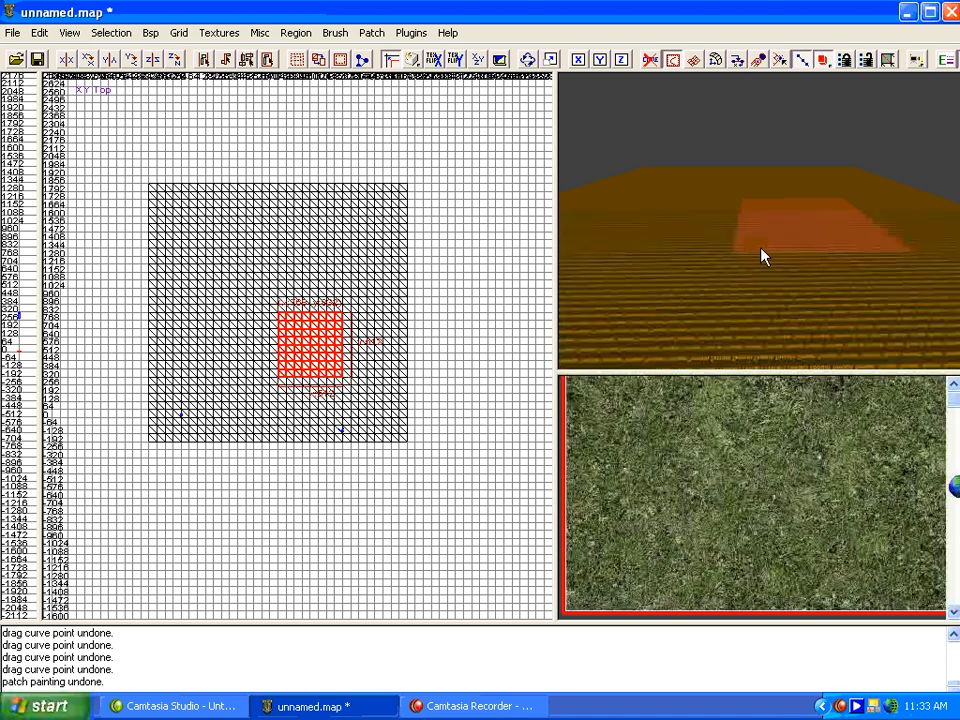
key("Up")
key("Up")
key("Up")
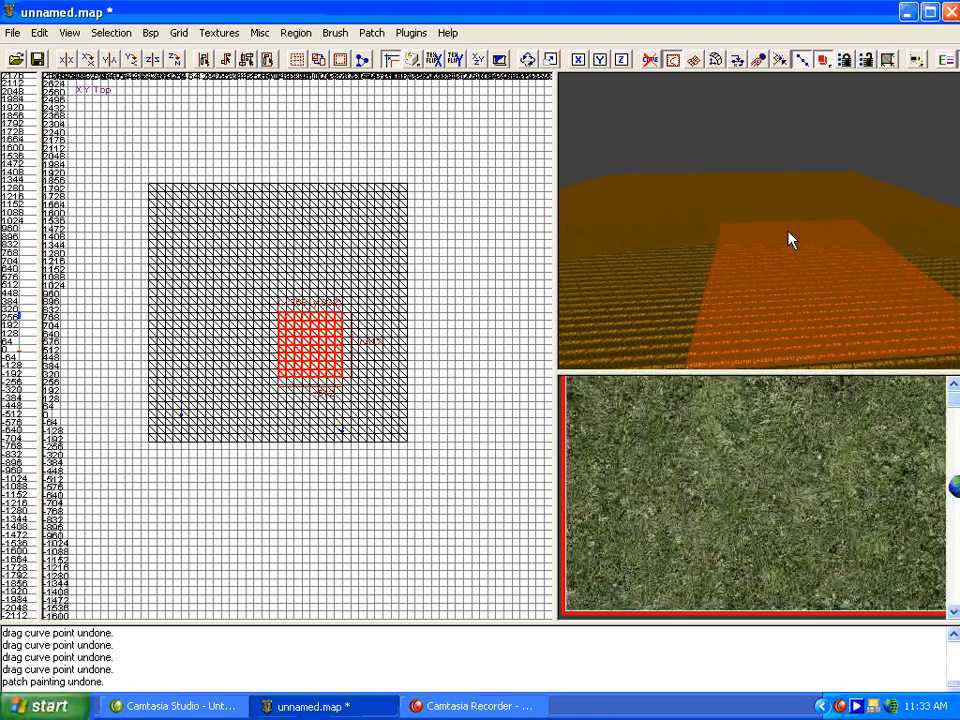
Step: Bring up the advanced patch editing options and choose Paint Height mode with Height as the painted value
key("y")
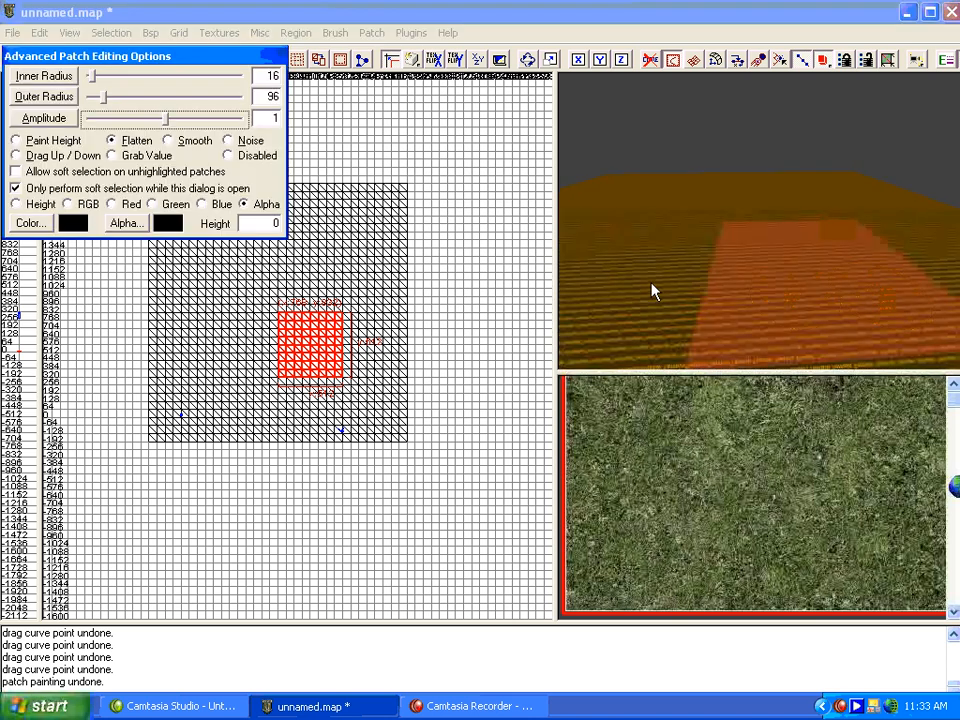
left_click(28, 145)
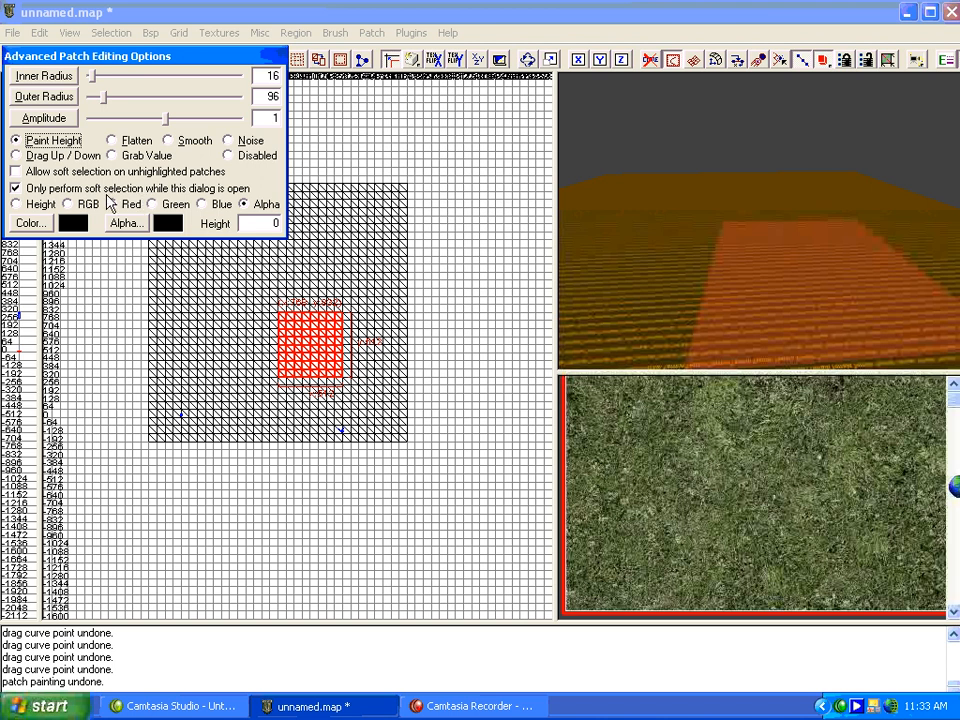
left_click(27, 205)
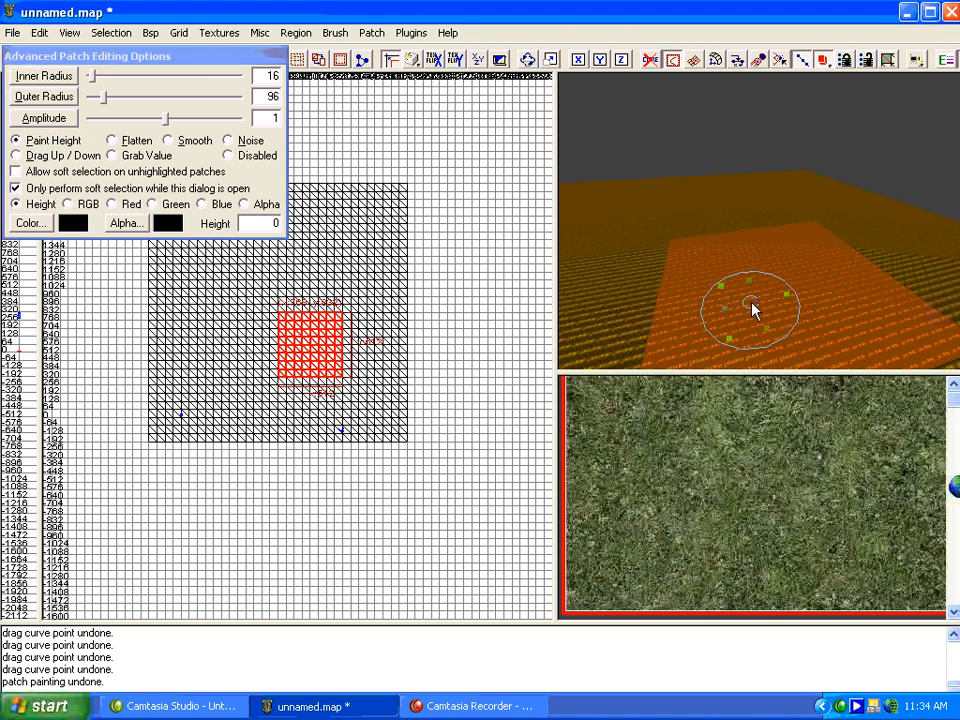
Step: Try painting height on the selected patch with grid size 1, and undo the painting
key("alt")
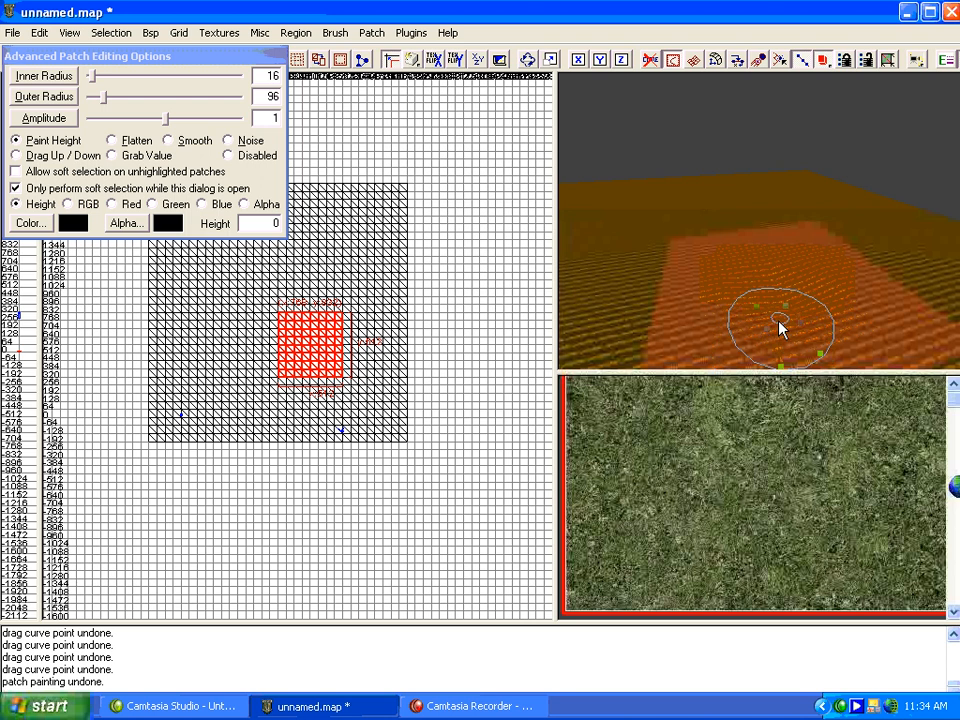
left_click(177, 33)
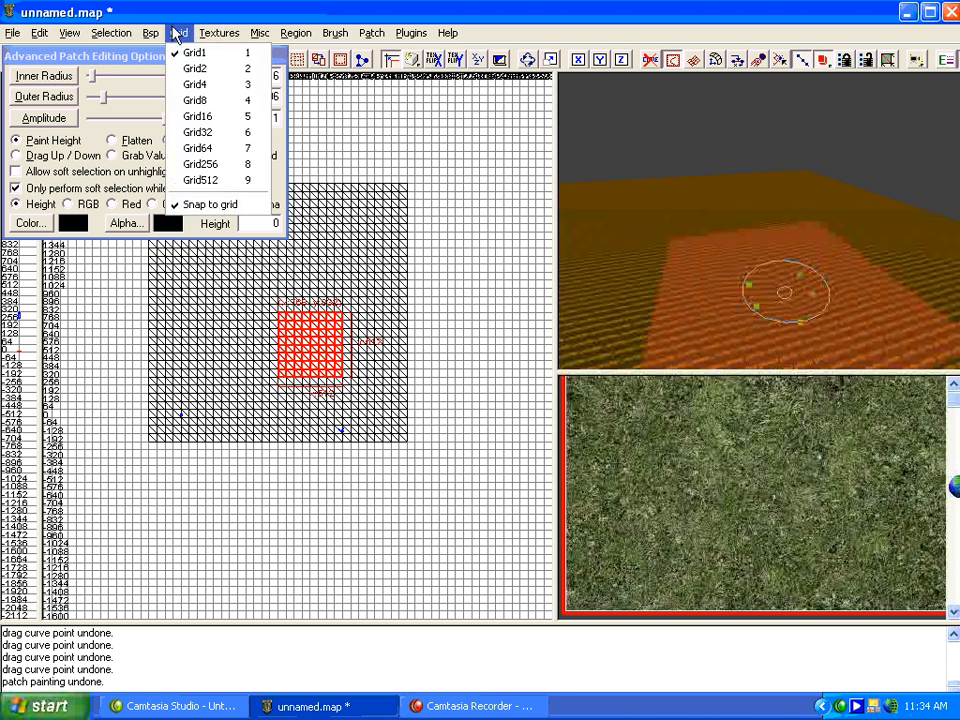
left_click(213, 10)
left_click(182, 37)
left_click(198, 12)
key("ctrl+z")
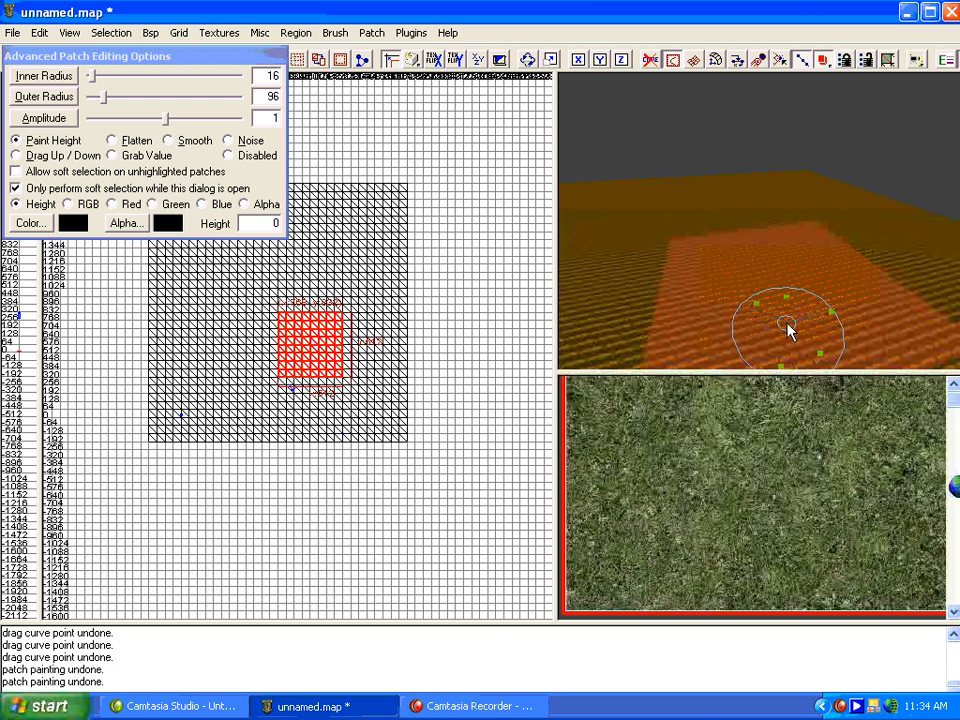
Step: Try painting height on the selected patch with the grid set to Grid4, and undo the painting
left_click(178, 33)
left_click(195, 84)
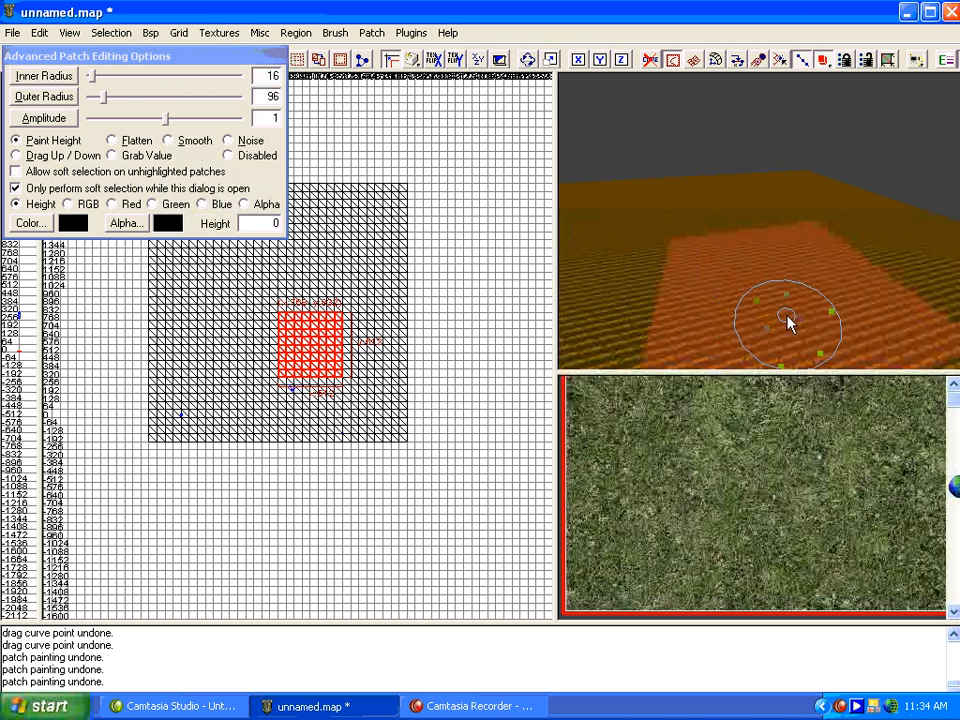
mouse_move(785, 305)
left_mouse_down()
mouse_move(765, 300)
mouse_move(810, 315)
mouse_move(764, 328)
mouse_move(803, 336)
left_mouse_up()
right_click_drag(803, 336, 803, 337)
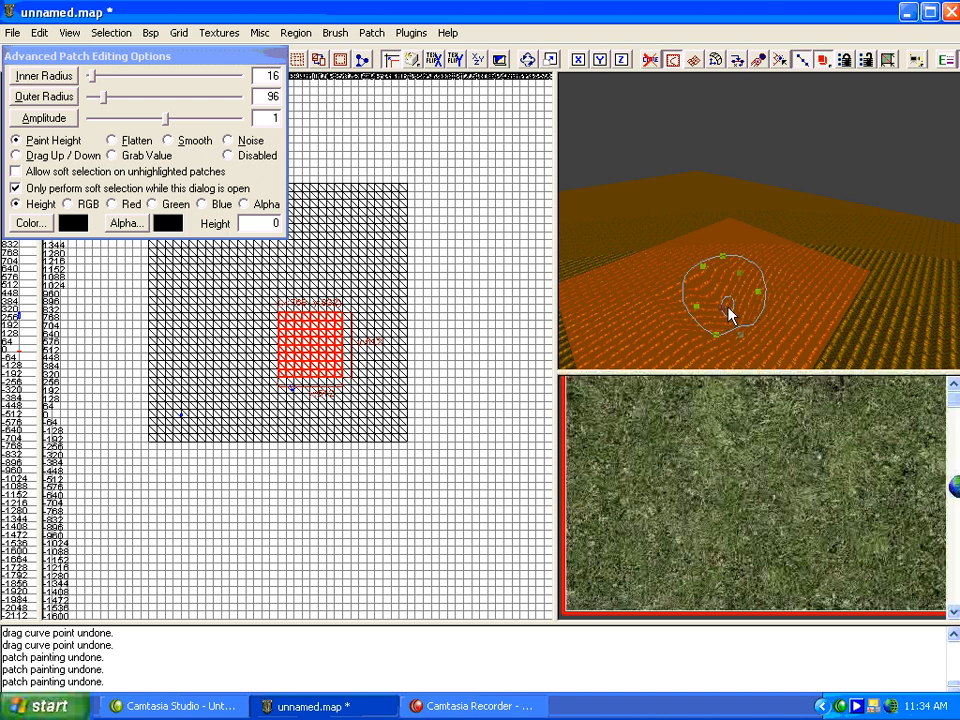
key("ctrl+z")
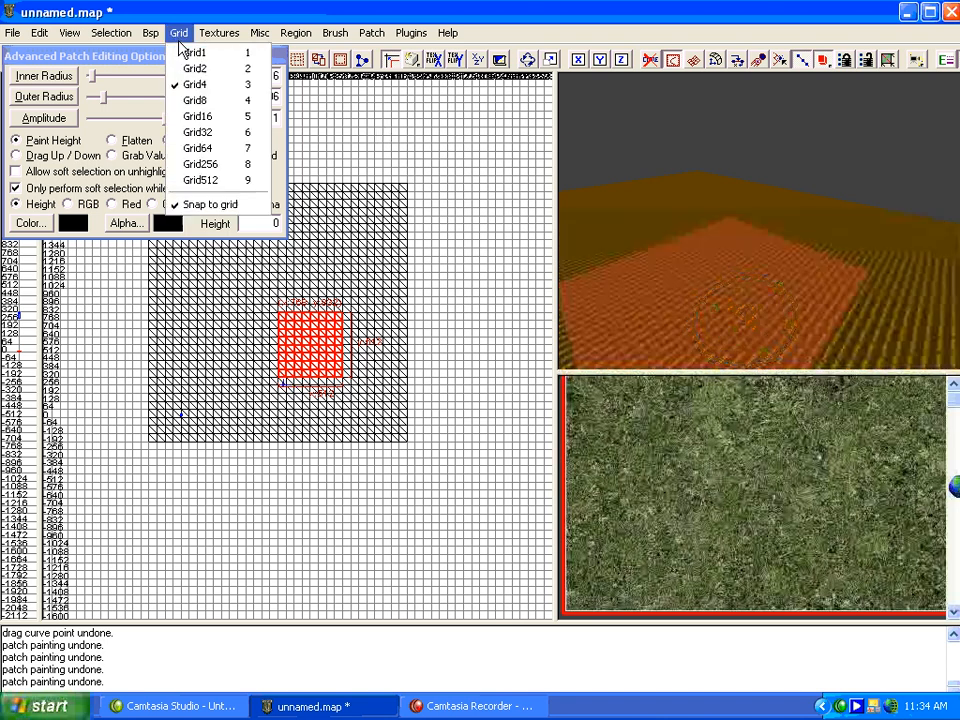
left_click(672, 303)
Step: Set the patch editing amplitude to 0.5 and try painting height on the selected patch
left_click_drag(167, 121, 160, 123)
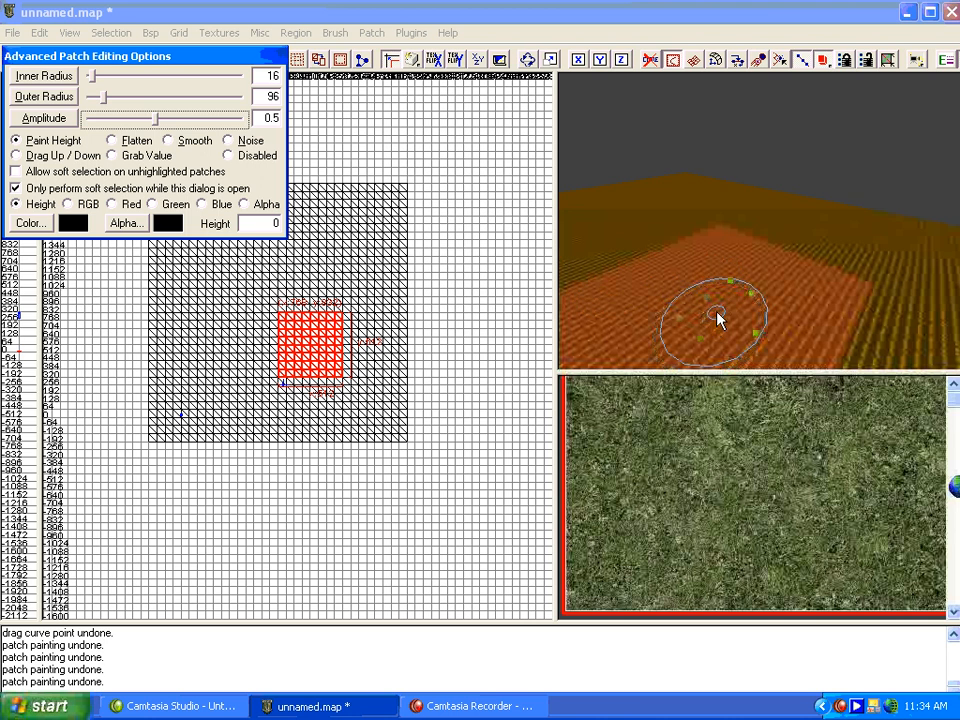
left_click(713, 318)
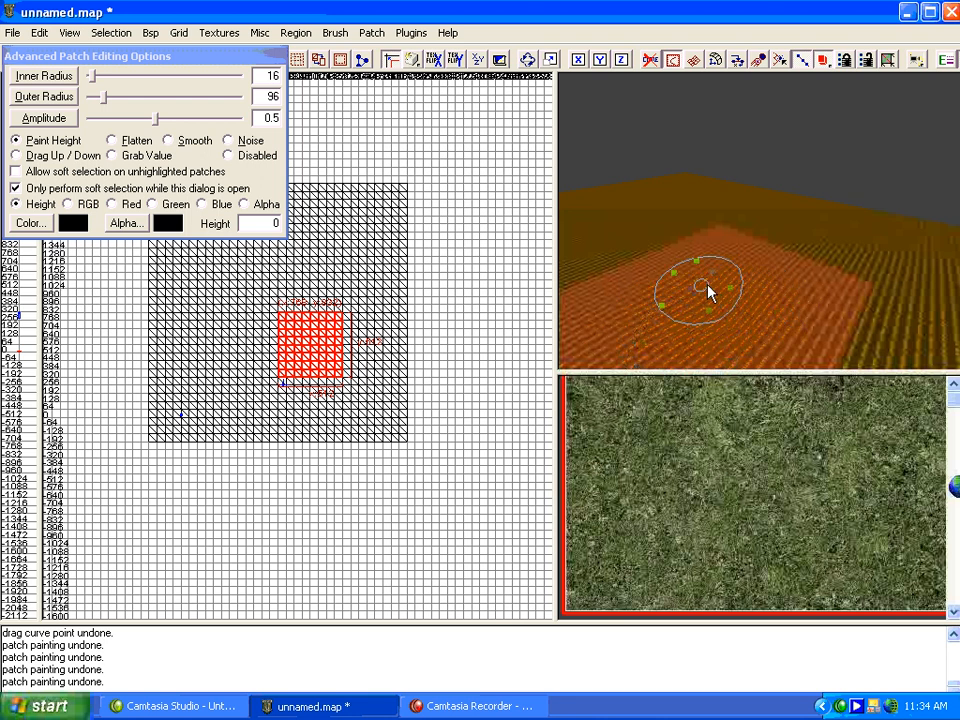
right_click_drag(725, 307, 725, 306)
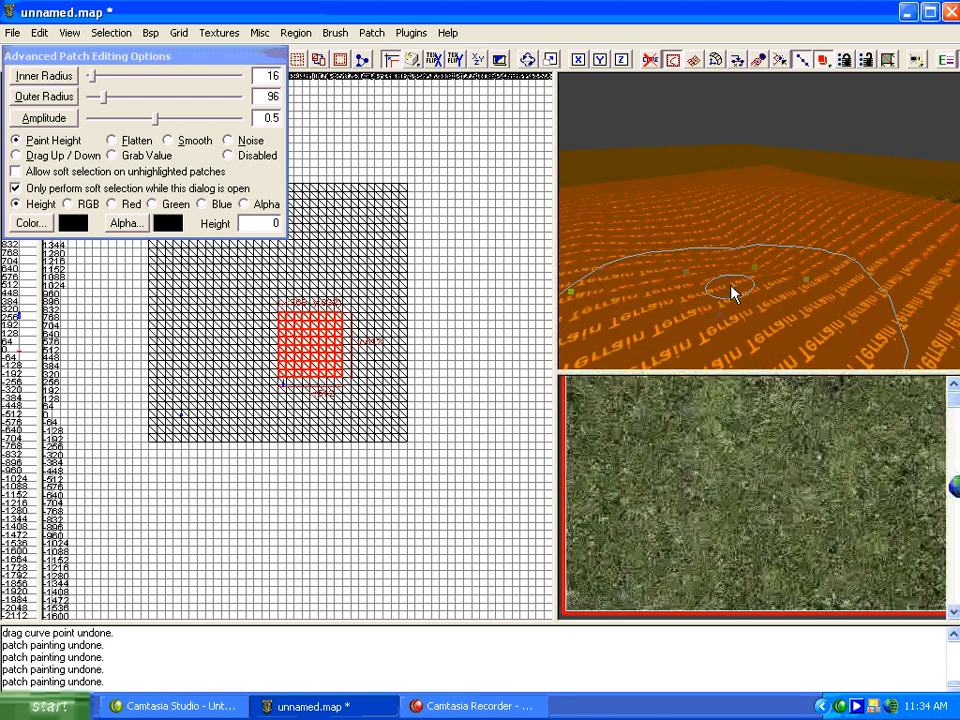
right_click_drag(754, 251, 754, 252)
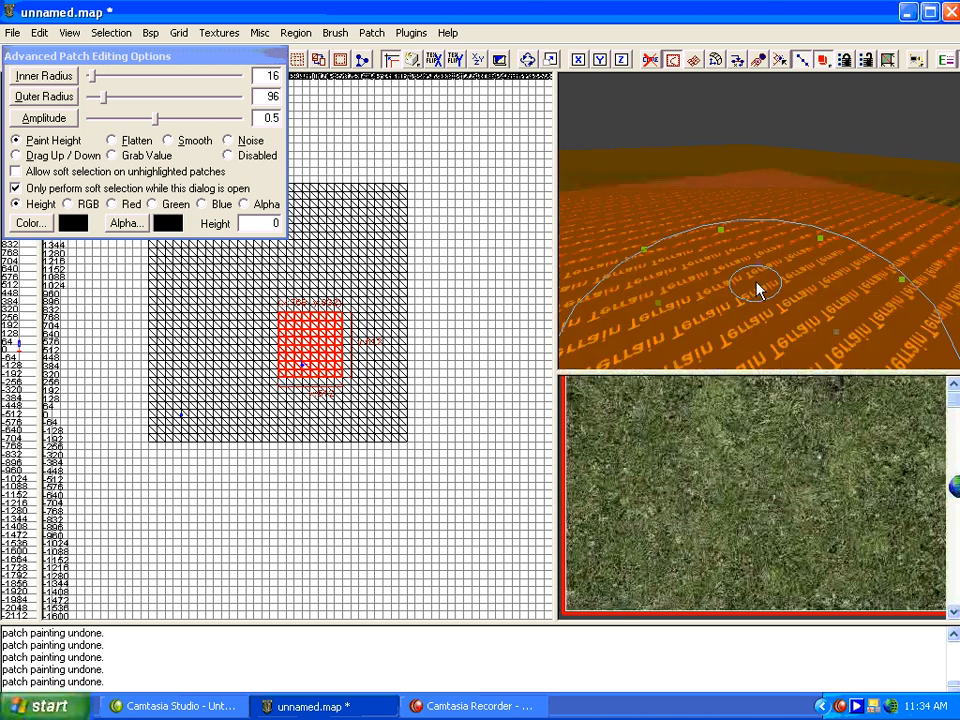
right_click_drag(757, 283, 758, 283)
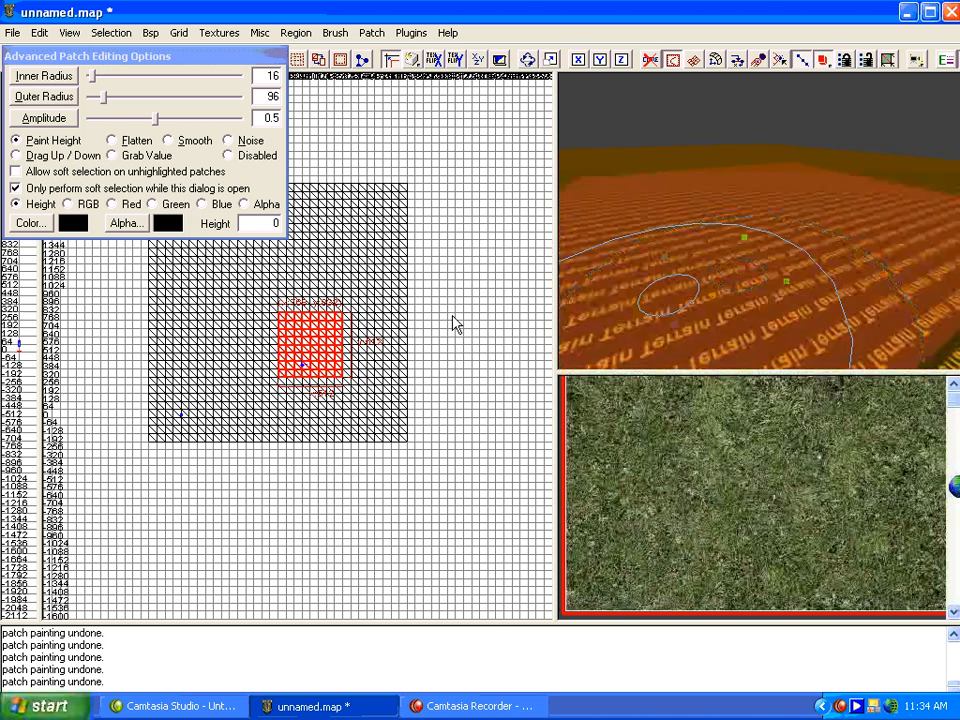
Step: Close the advanced patch editing options and reselect the 512 x 512 terrain patch
key("y")
key("Escape")
left_click(750, 253, "shift")
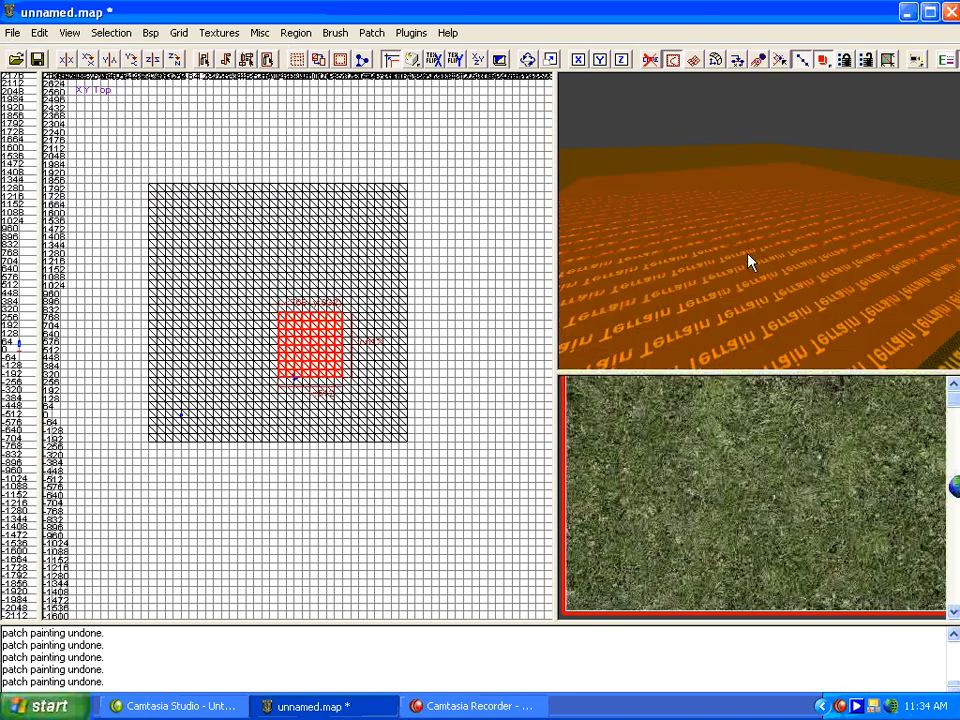
right_click_drag(319, 342, 319, 342)
scroll(320, 348, "up", 6)
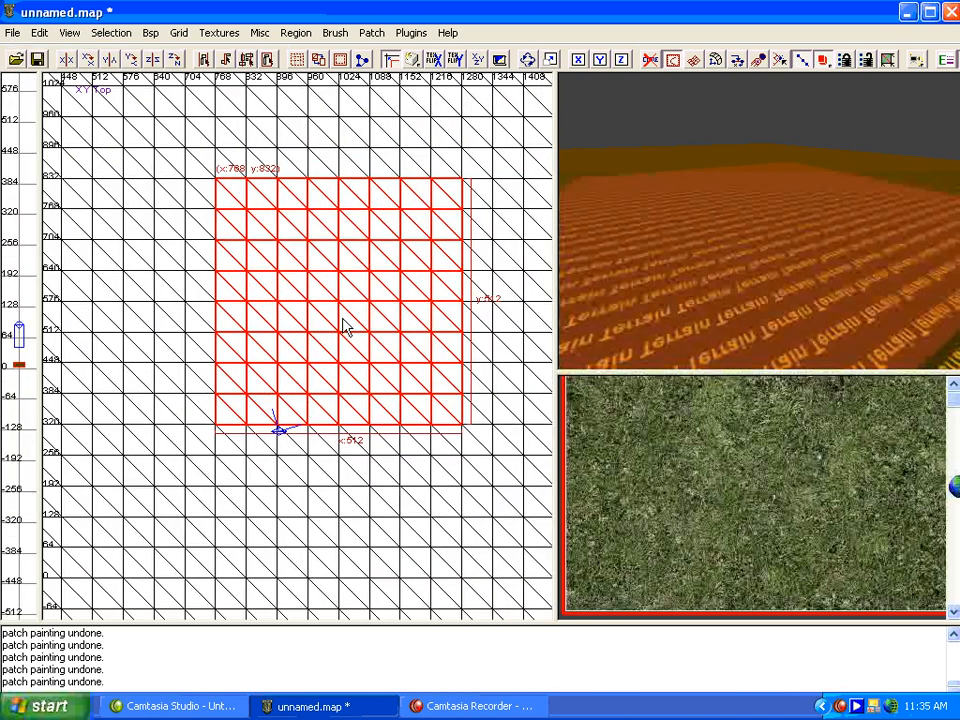
Step: In vertex mode, subdivide the patch's interior with extra rows between y 448 and 704 and extra columns between x 832 and 1216
key("v")
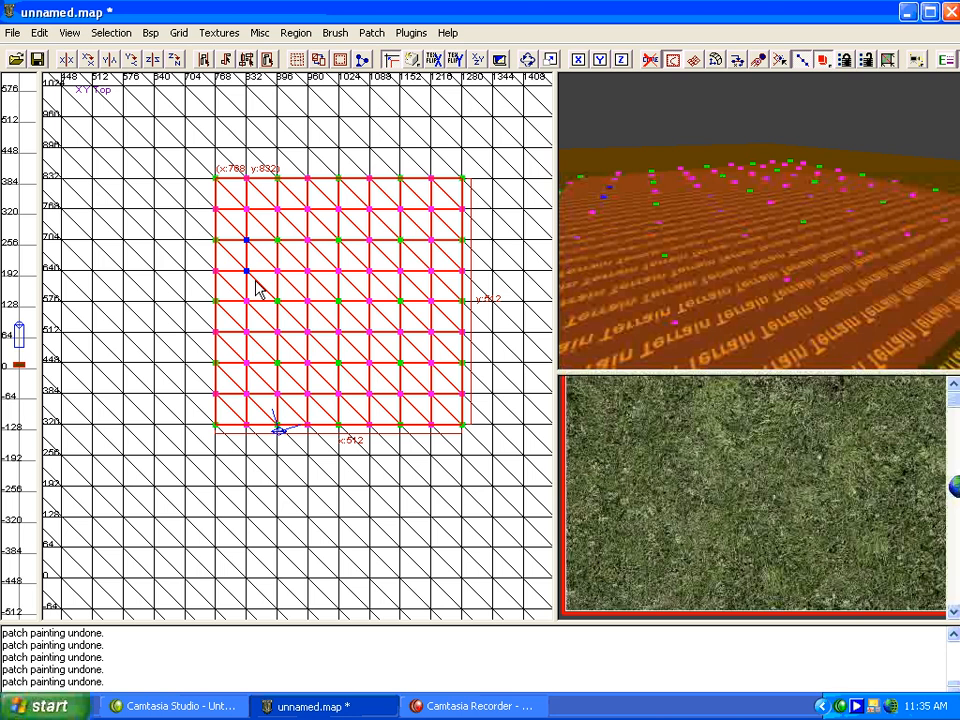
key("shift+x")
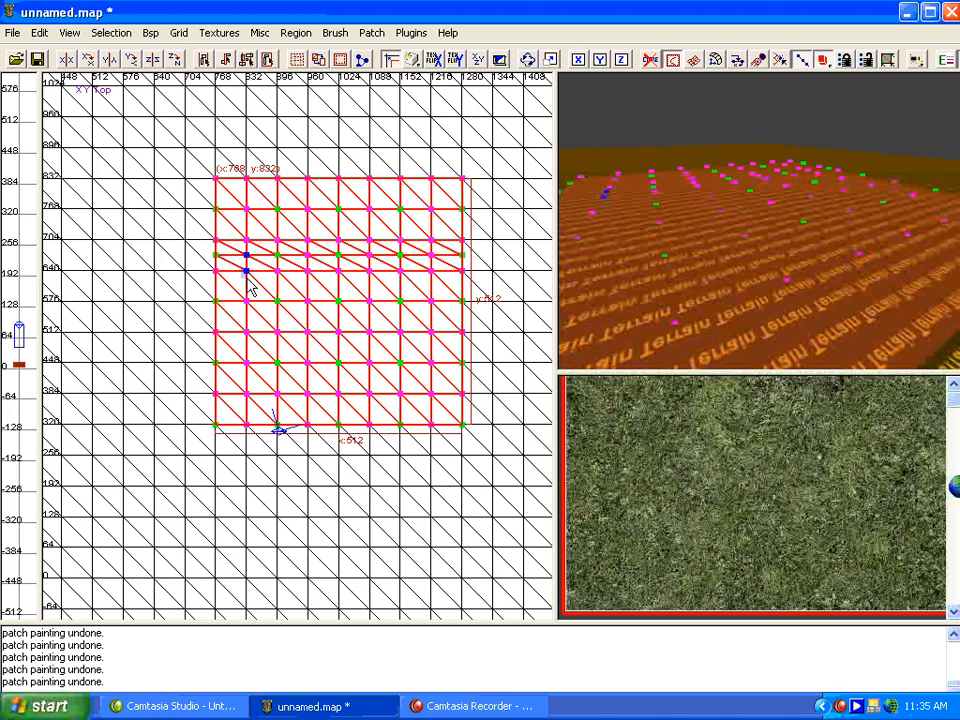
key("shift+x")
left_click_drag(243, 307, 424, 378)
key("shift+x")
key("shift+x")
key("shift+x")
key("shift+x")
key("shift+x")
key("shift+x")
key("shift+x")
key("shift+x")
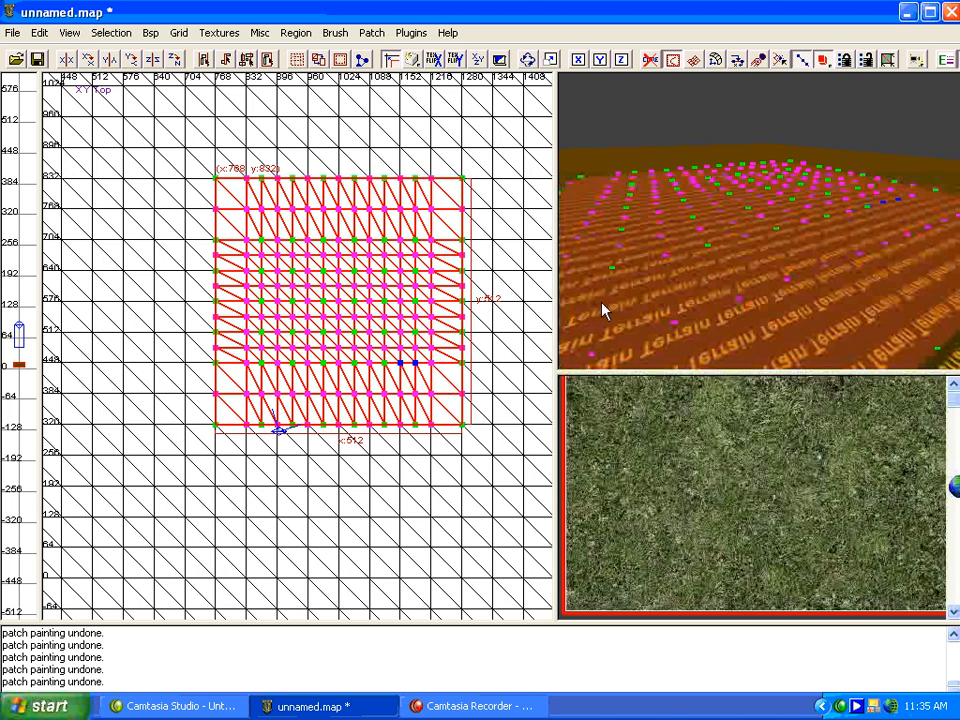
right_click_drag(630, 291, 643, 284)
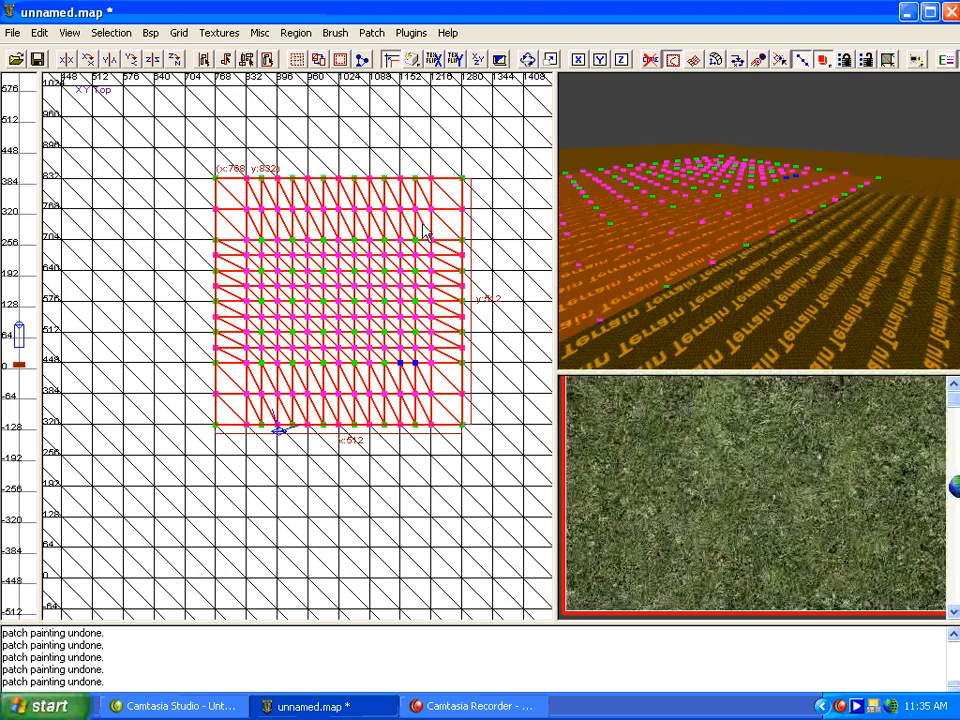
right_click_drag(651, 222, 651, 222)
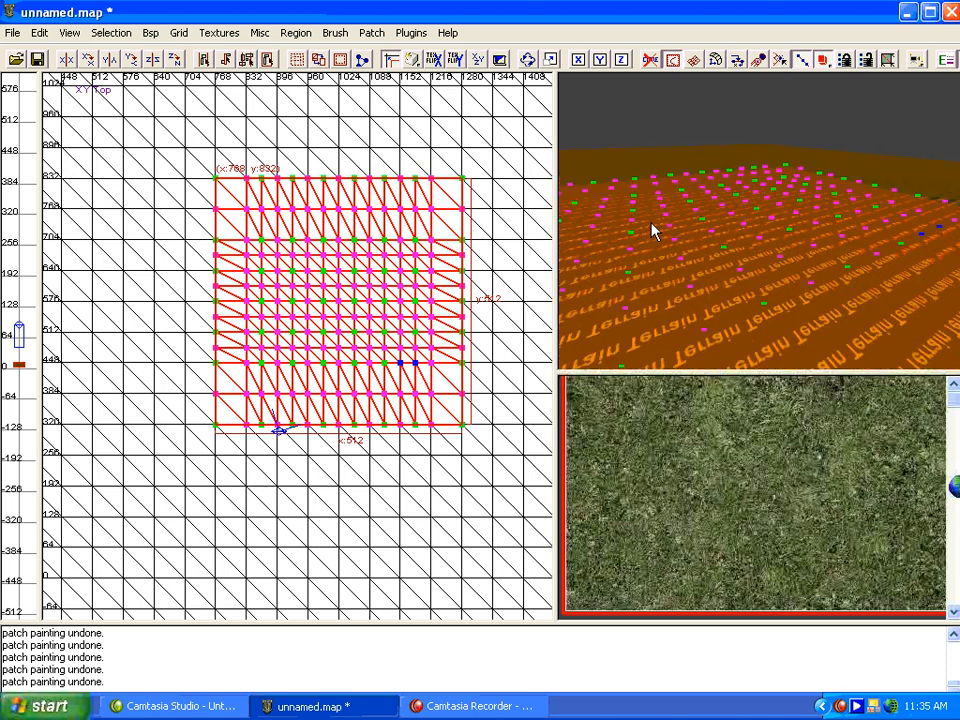
key("v")
Step: Paint a crater about 58 units deep into the middle of the subdivided patch and check its profile in the side view
key("y")
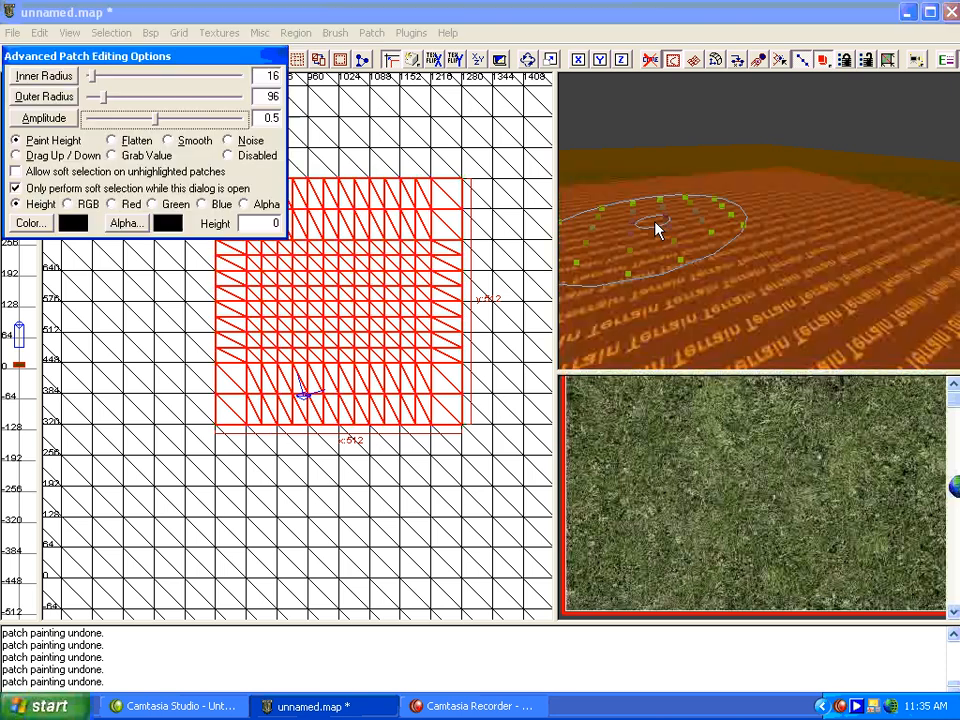
right_click(786, 296)
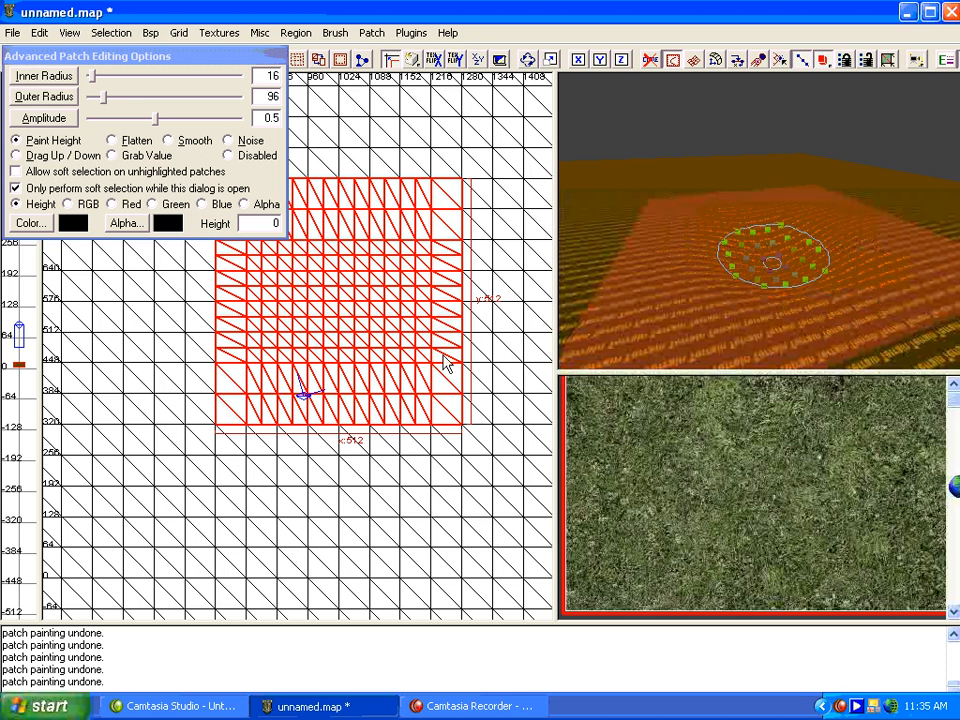
key("ctrl+Tab")
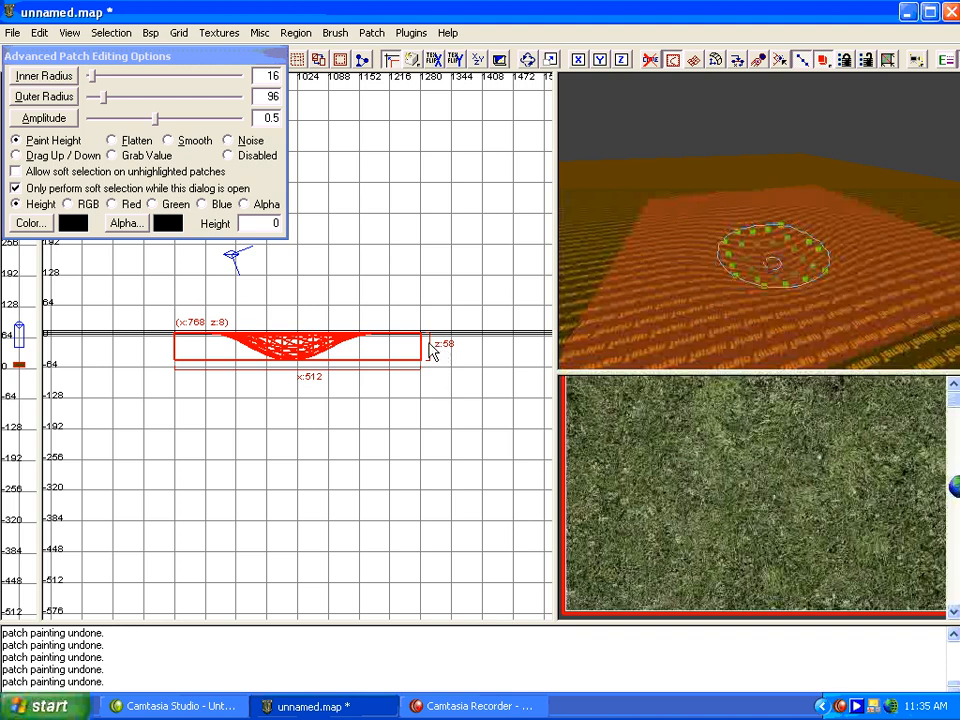
right_click(737, 281)
key("Up")
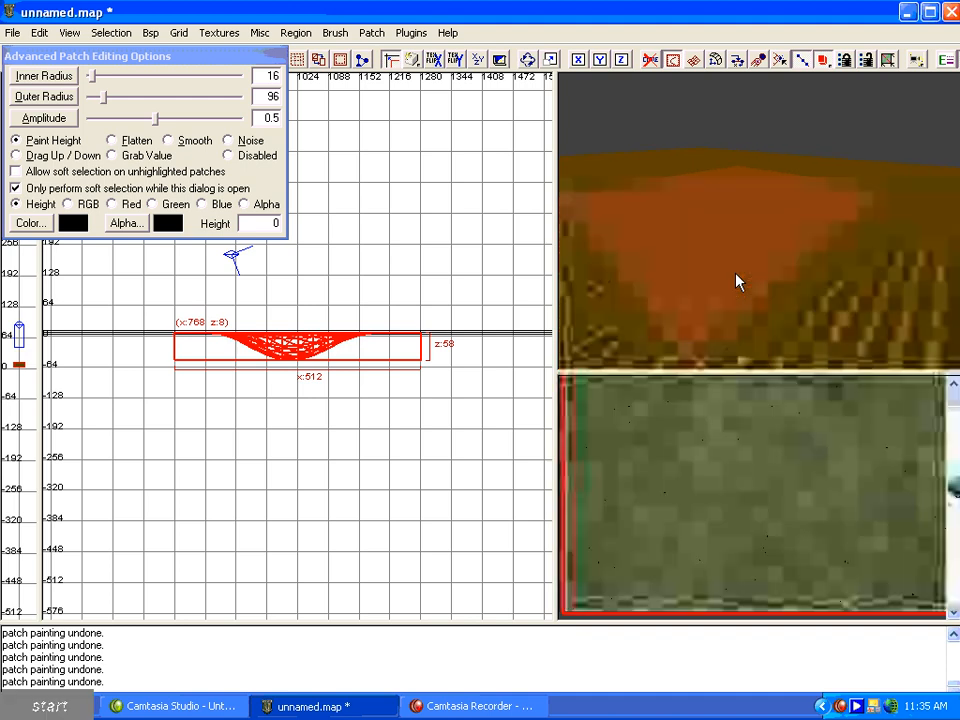
Step: Set the outer radius of the patch painting brush to 64 and bring the crater's surroundings into position for painting
right_click(739, 277)
right_click(753, 271)
right_click(753, 271)
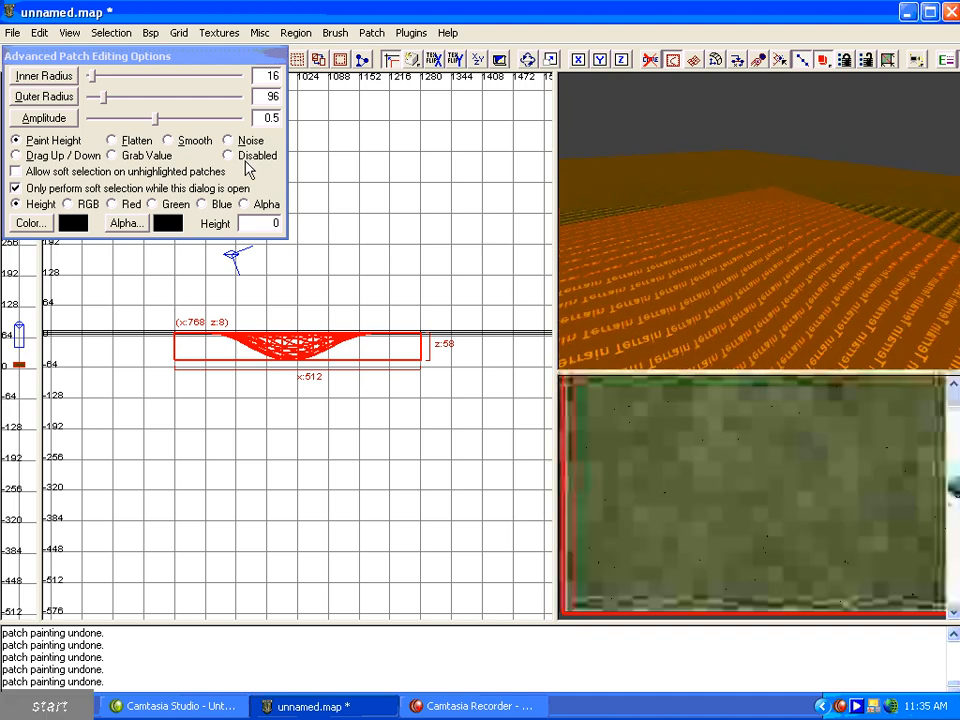
left_click(106, 104)
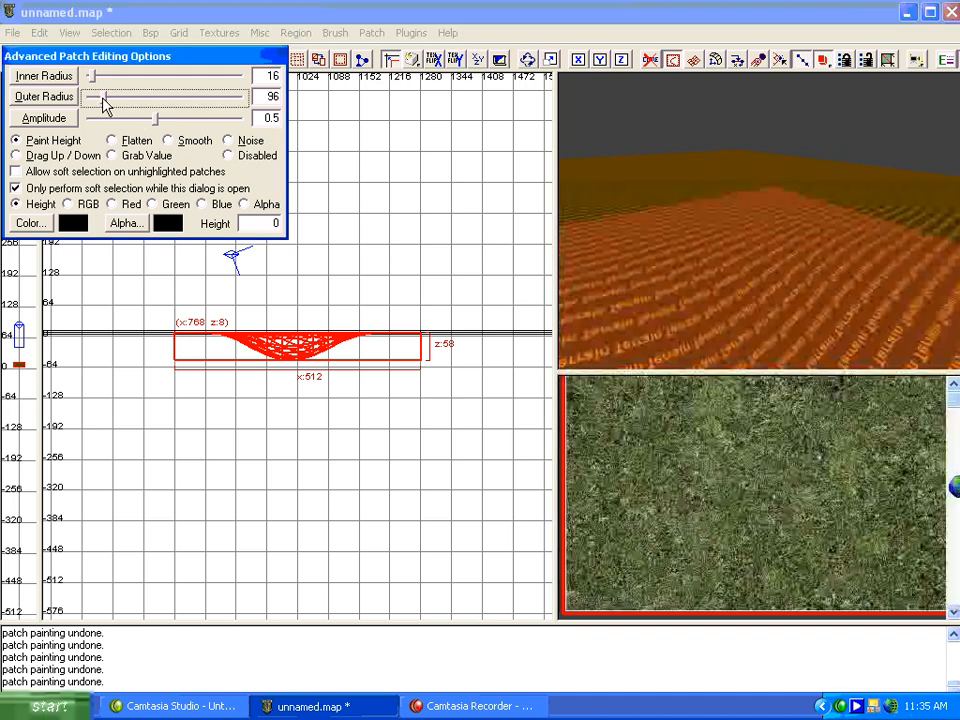
right_click(724, 270)
right_click(718, 265)
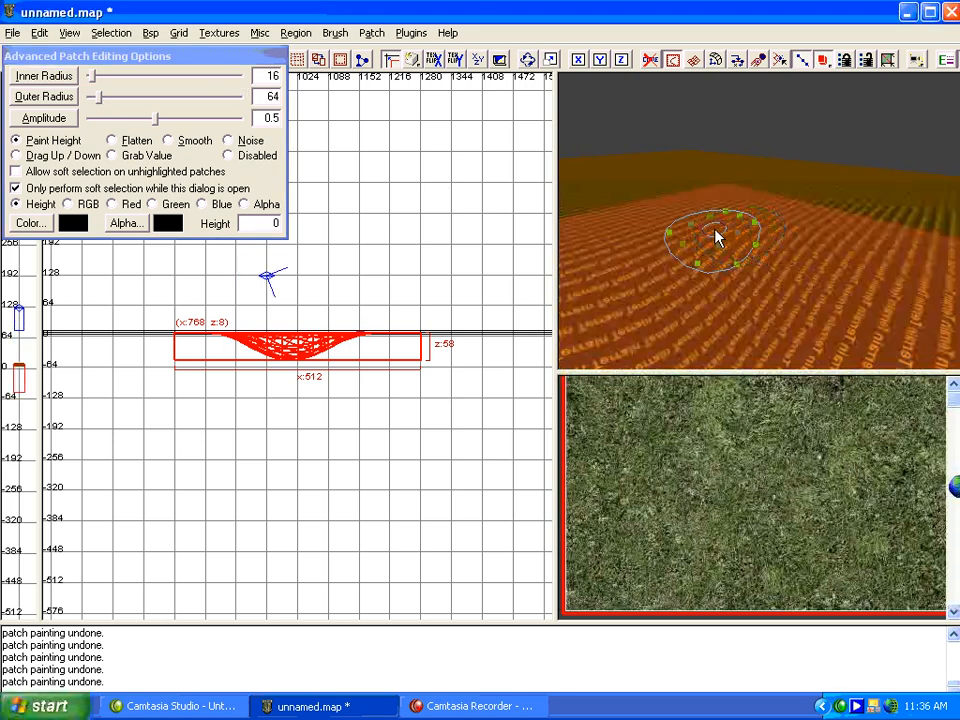
Step: Paint a raised rim around the crater's edge up to about z 14, then close the patch editing options and deselect
mouse_move(881, 292)
left_mouse_down()
mouse_move(768, 229)
mouse_move(858, 283)
left_mouse_up()
right_click(858, 283)
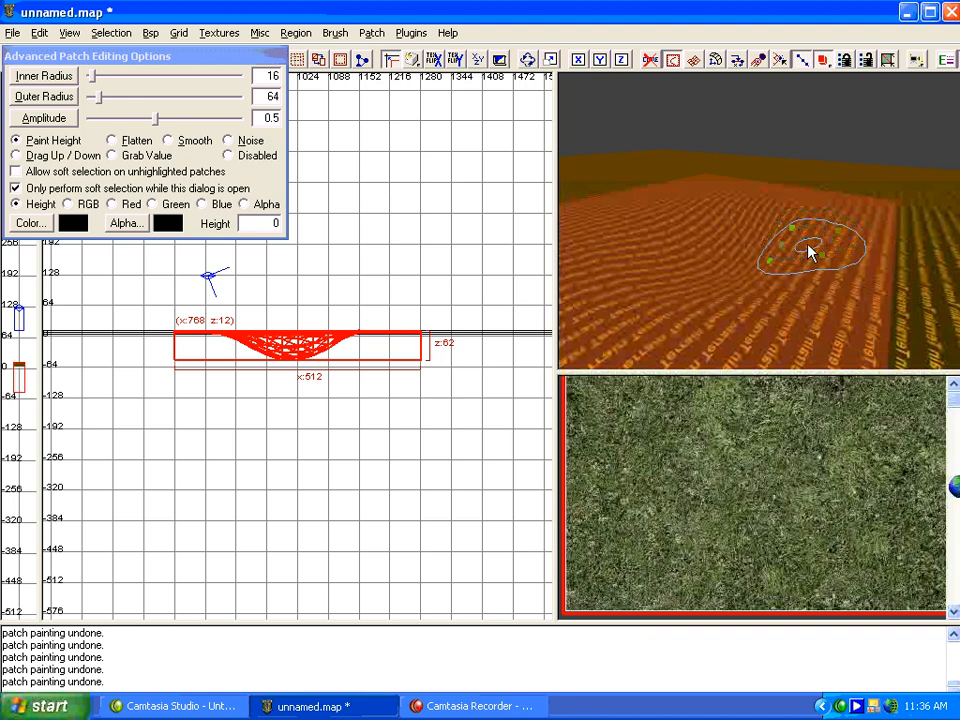
left_click_drag(814, 243, 793, 276)
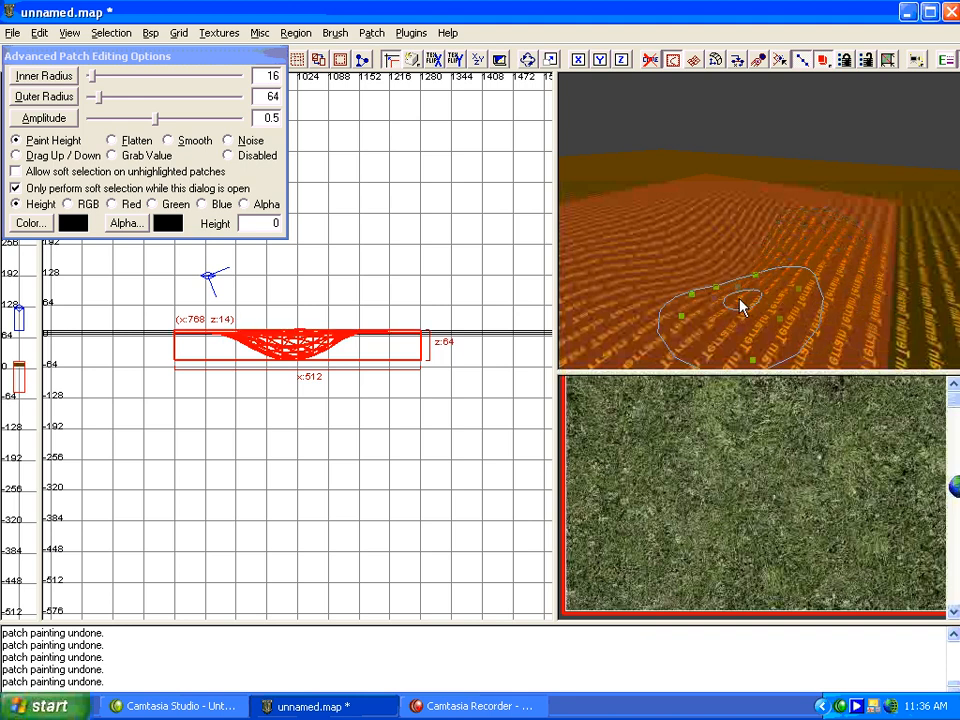
mouse_move(682, 296)
right_mouse_down()
mouse_move(688, 311)
mouse_move(660, 243)
right_mouse_up()
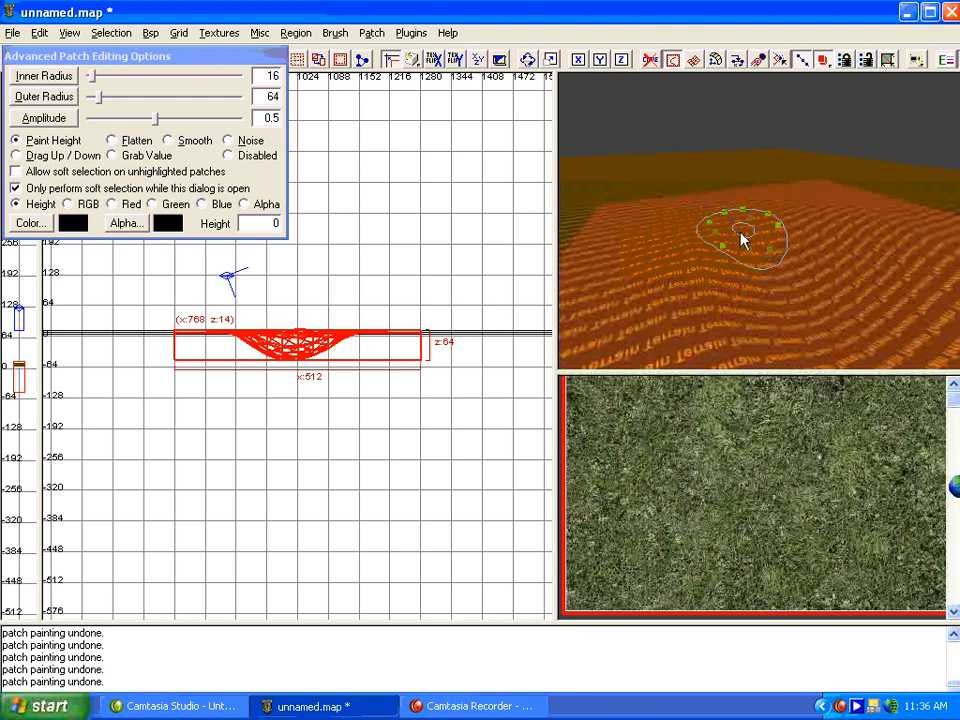
right_click_drag(703, 285, 704, 288)
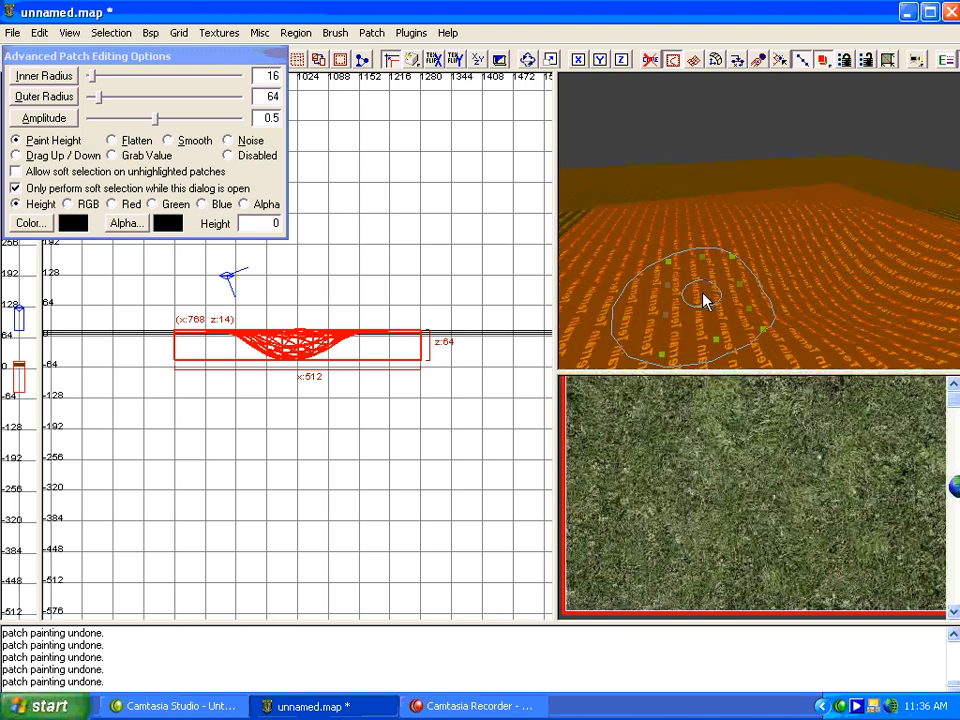
scroll(799, 317, "up", 5)
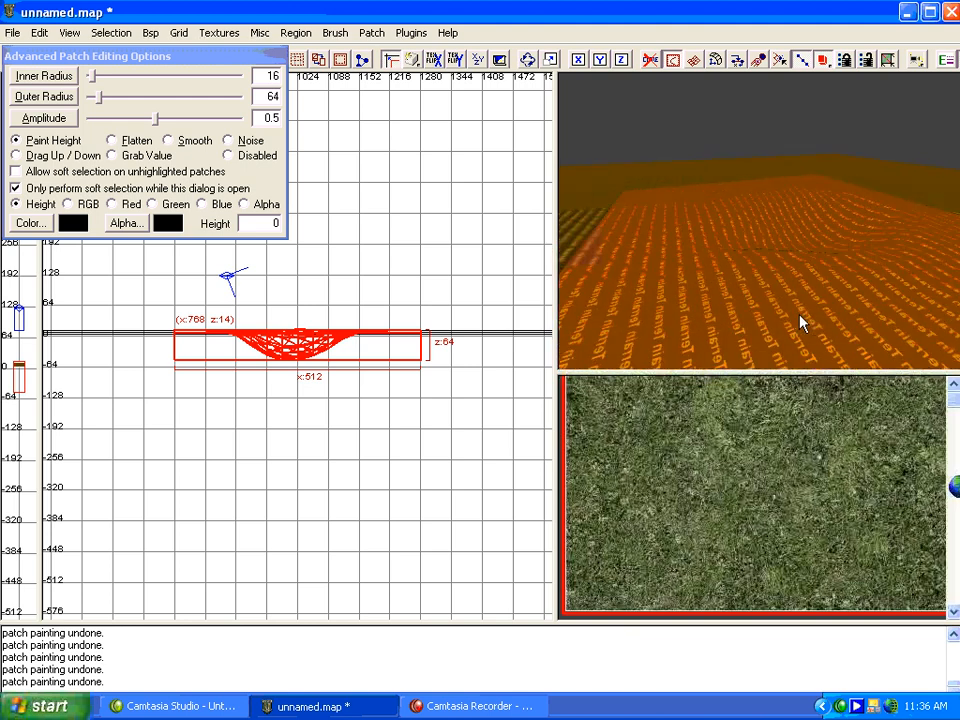
scroll(815, 302, "down", 5)
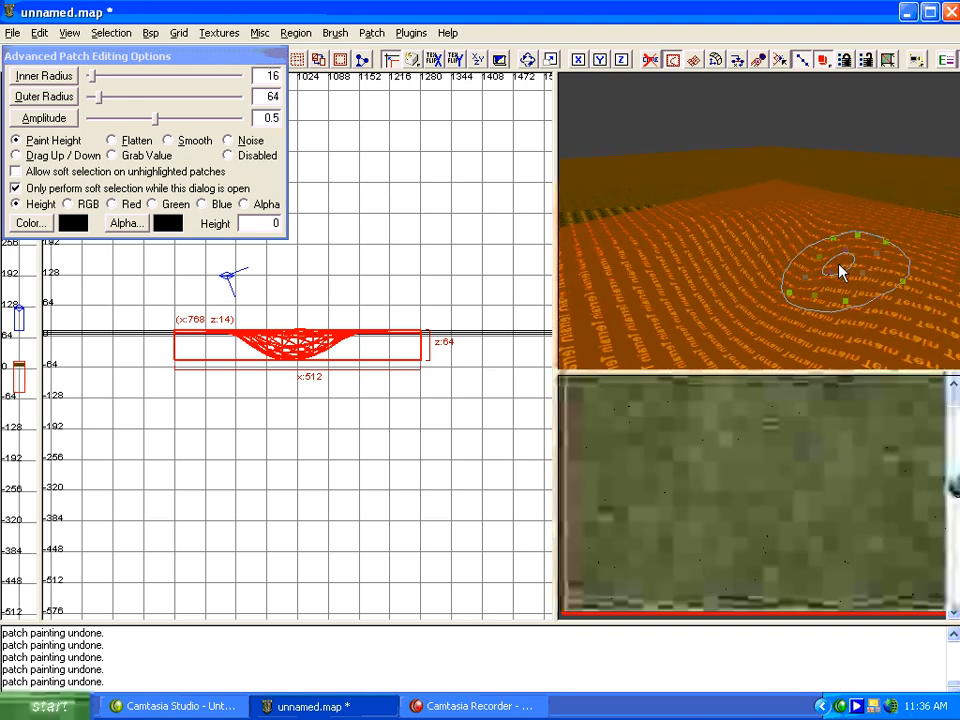
scroll(830, 266, "up", 4)
scroll(830, 275, "down", 2)
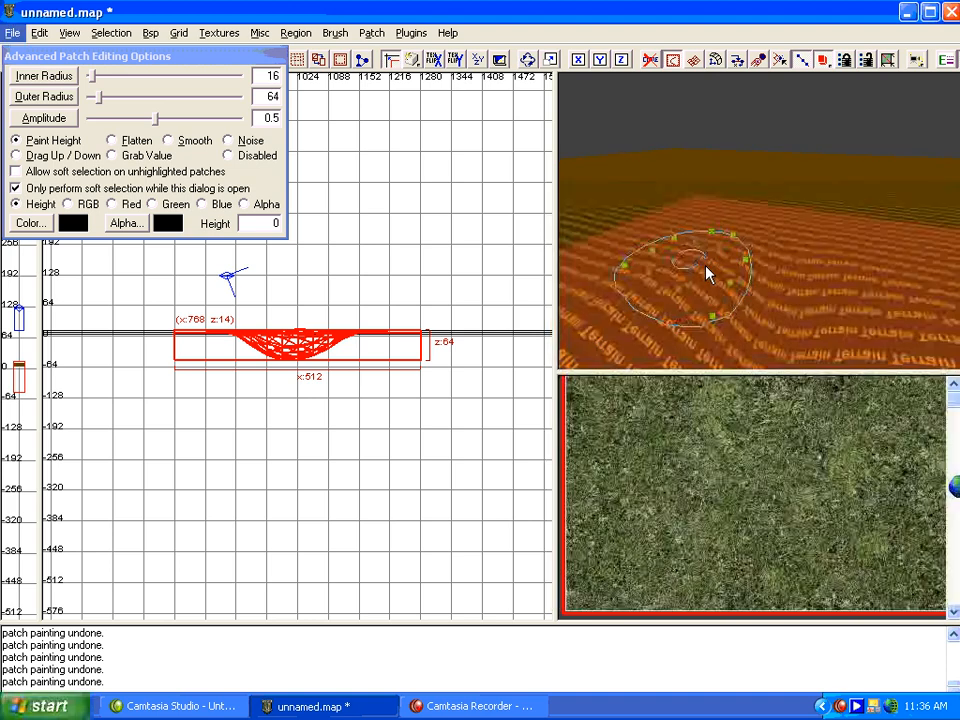
key("alt")
key("Escape")
key("Escape")
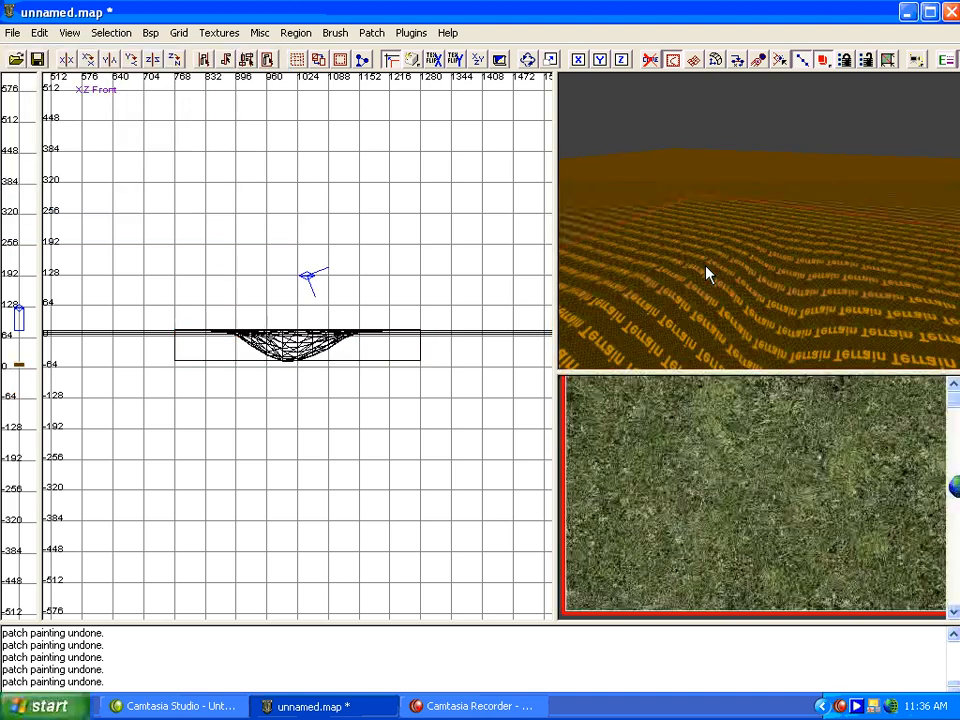
Step: Reselect the crater patch, examine its vertices close up in vertex mode, and return to having the whole patch selected
left_click(710, 287, "shift")
key("v")
scroll(742, 311, "up", 5)
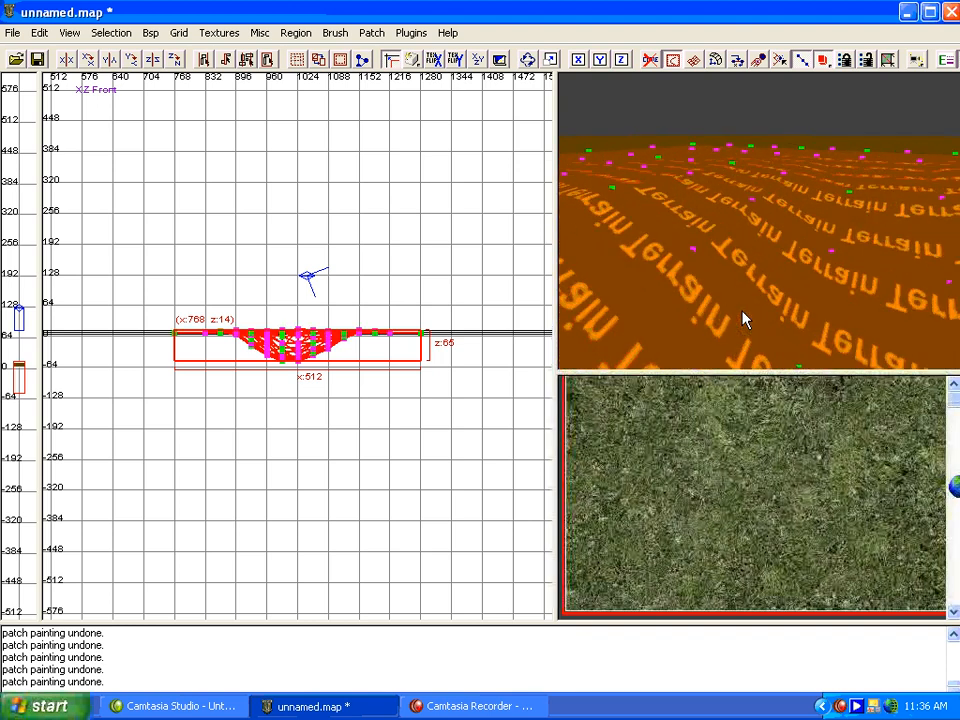
scroll(742, 311, "up", 2)
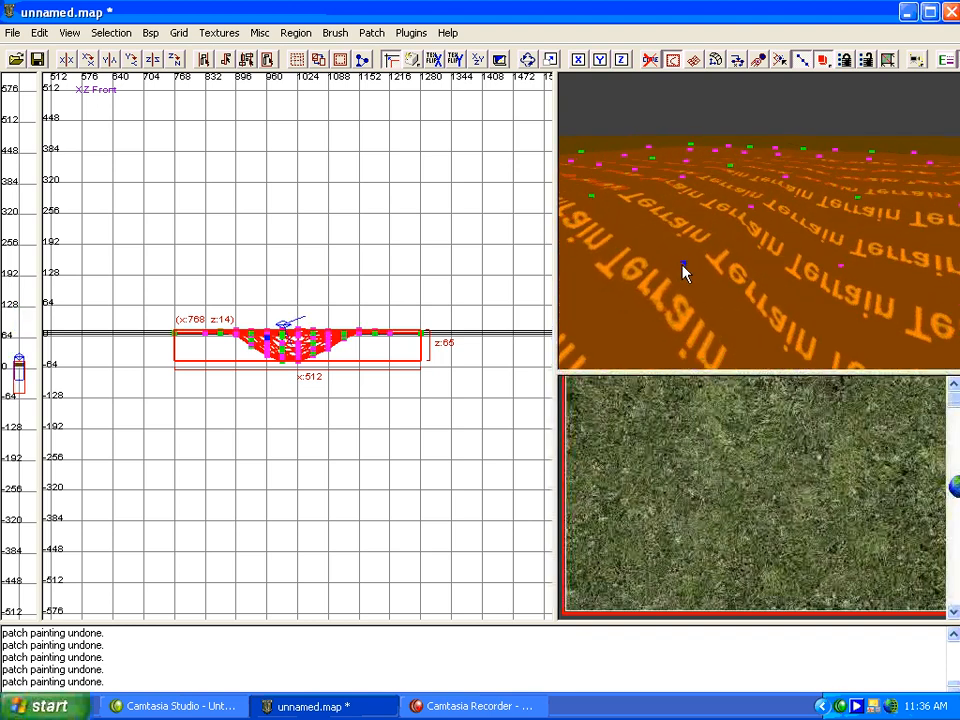
right_click(750, 211)
key("Down")
right_click(750, 211)
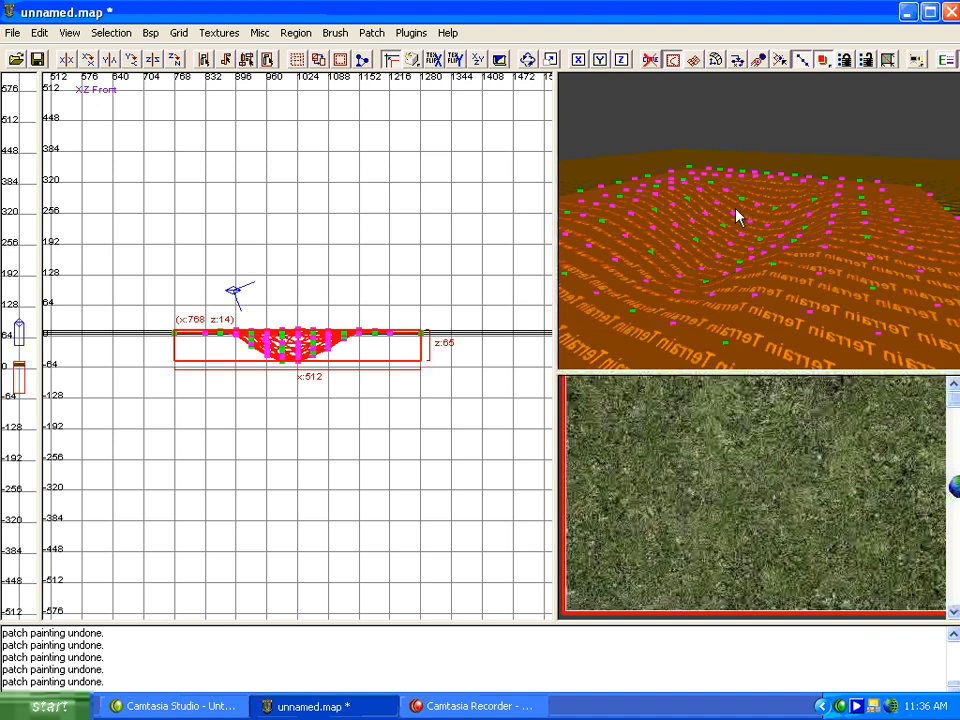
key("Escape")
right_click(739, 232)
right_click(740, 233)
left_click(740, 233, "shift")
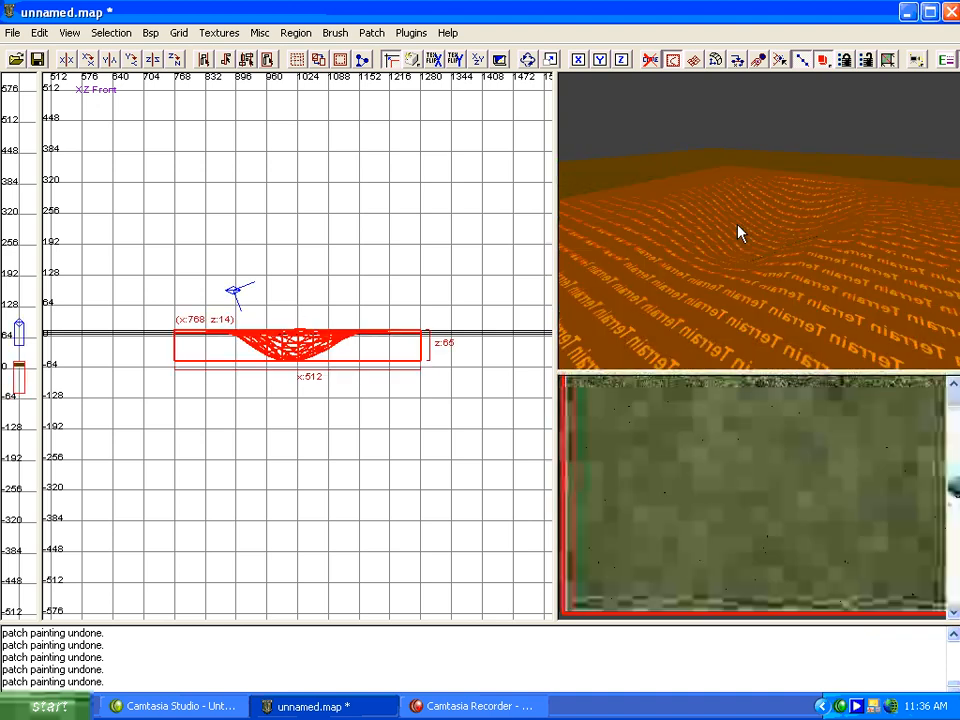
Step: Show the map from above and save the selected crater patch as a prefab named cra in the bin folder
key("ctrl+Tab")
scroll(268, 293, "down", 3)
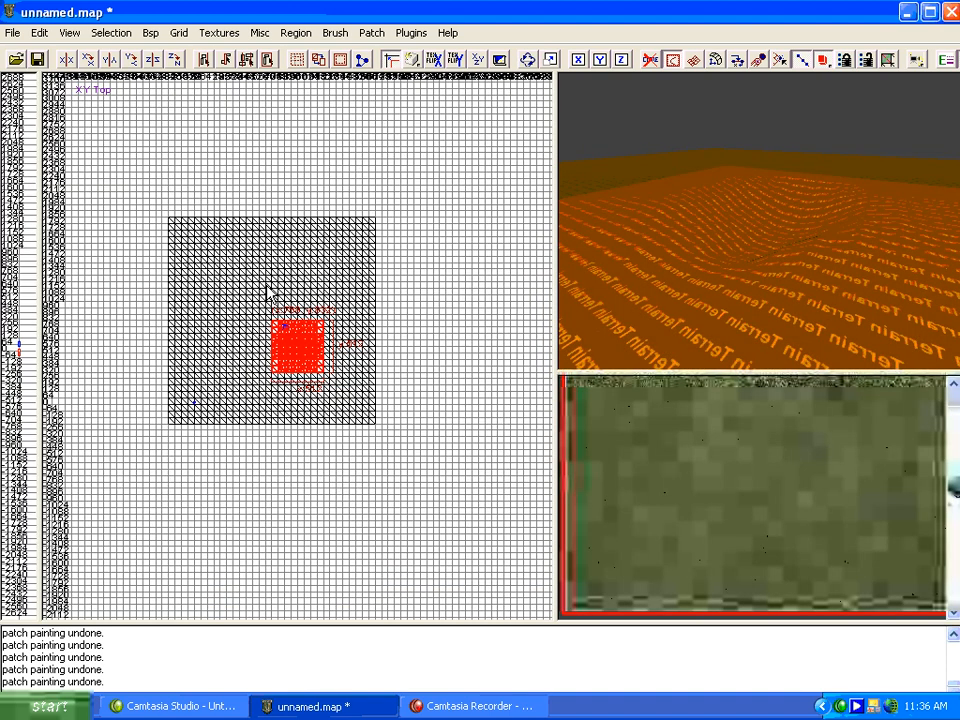
right_click(718, 250)
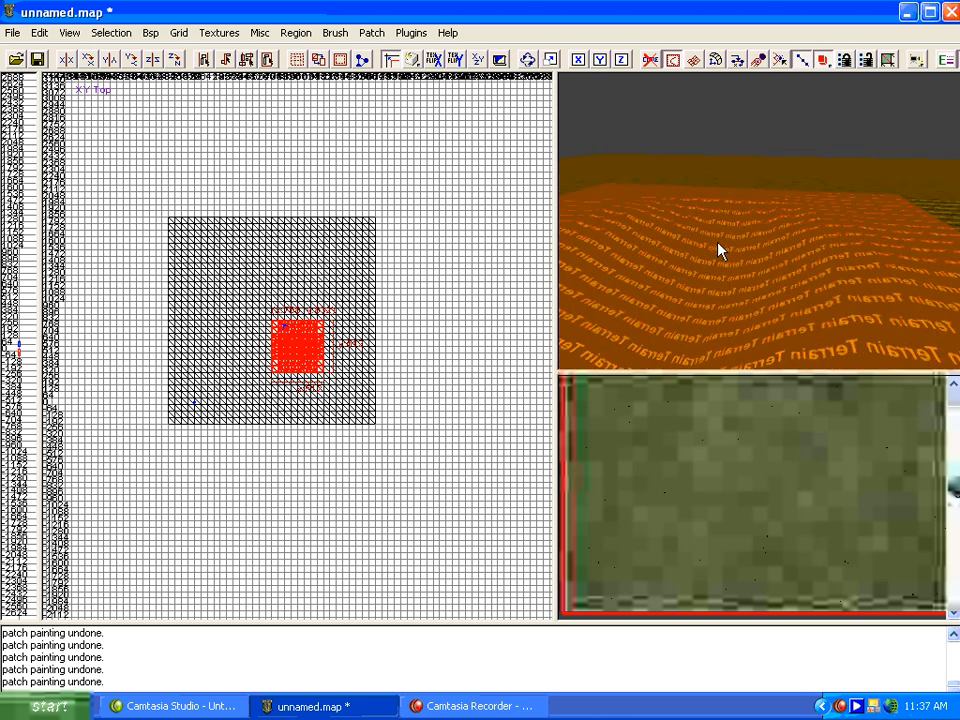
right_click(718, 250)
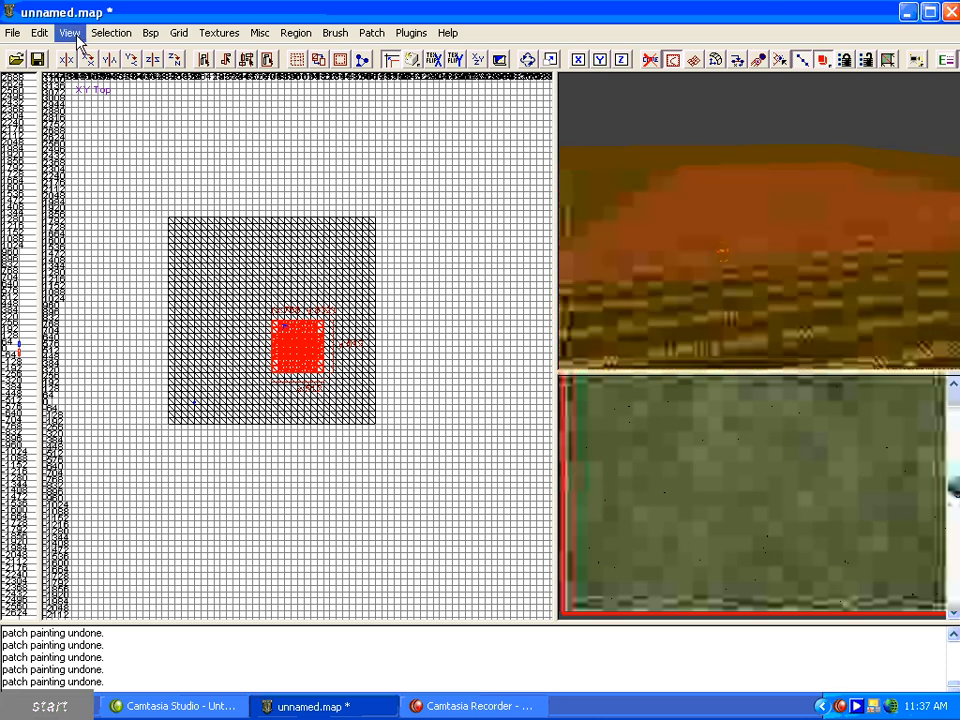
left_click(39, 32)
left_click(83, 231)
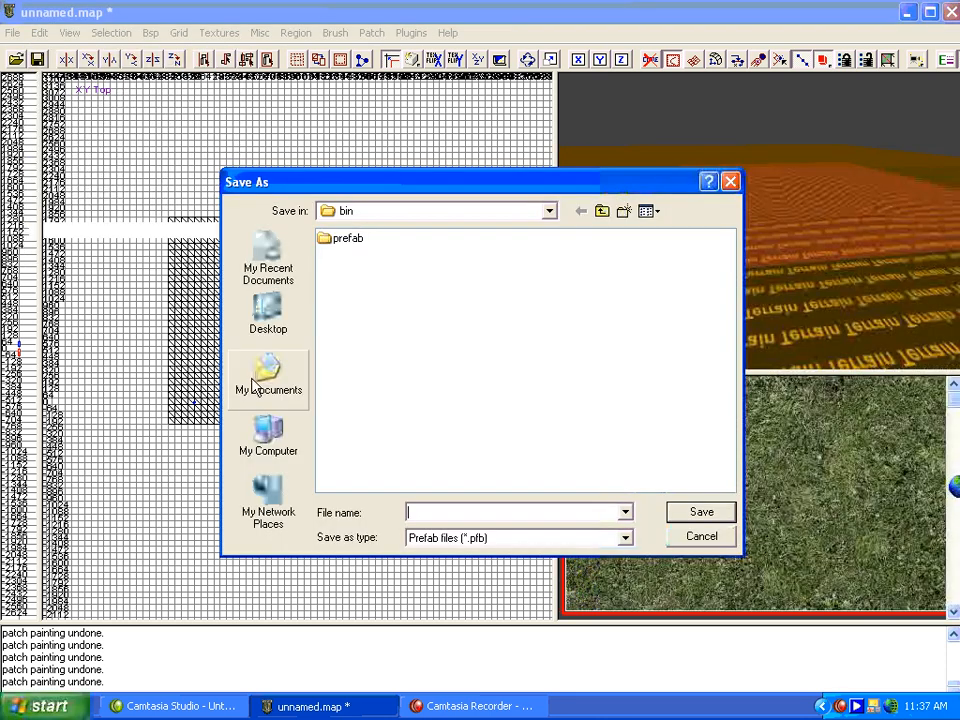
type("cra")
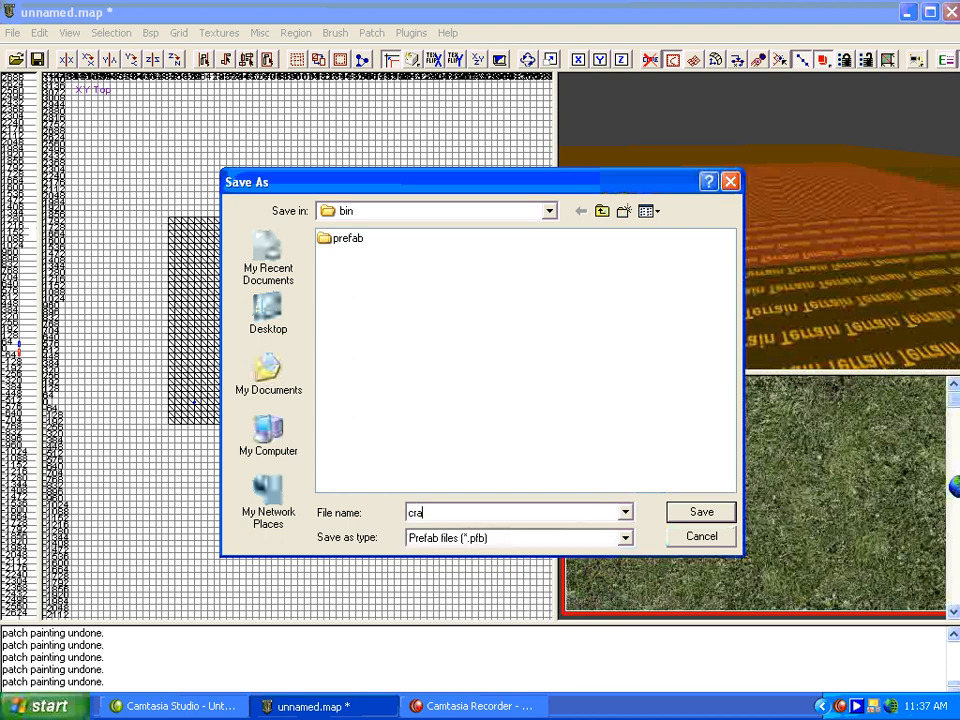
left_click(692, 515)
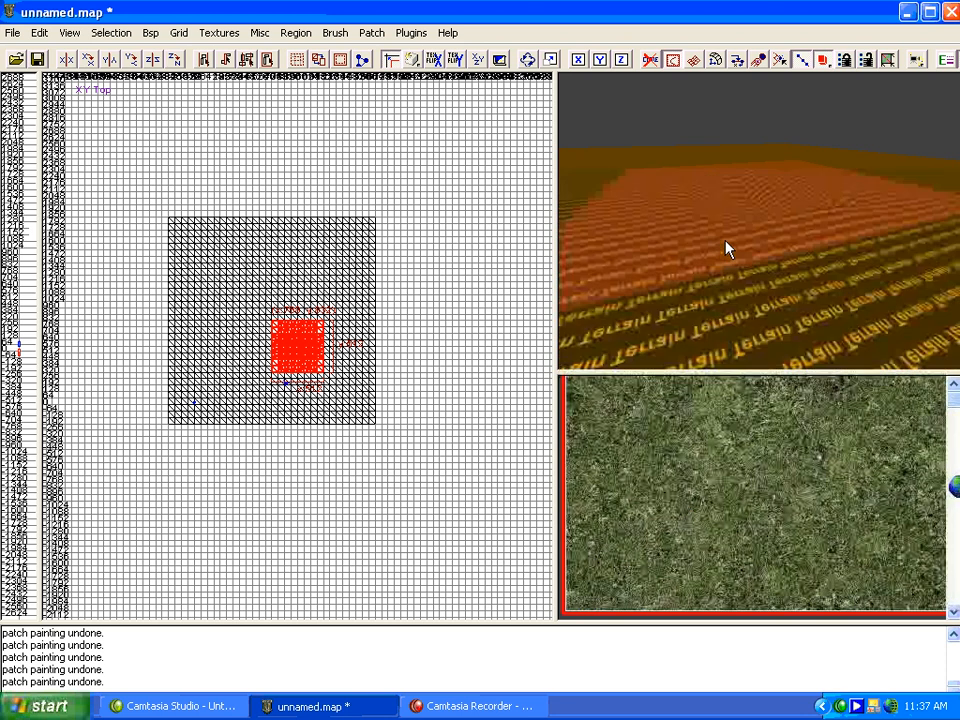
Step: Deselect the crater patch and delete the flat 512 x 512 terrain patch at x 256, y 1856
key("Escape")
right_click_drag(728, 248, 671, 249)
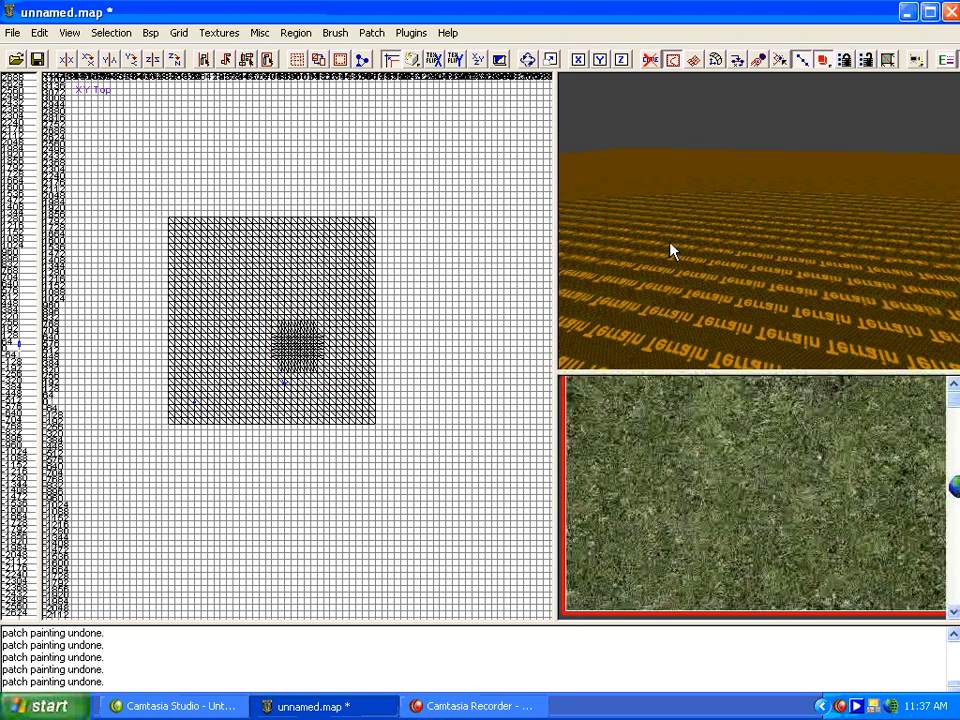
left_click(674, 168, "shift")
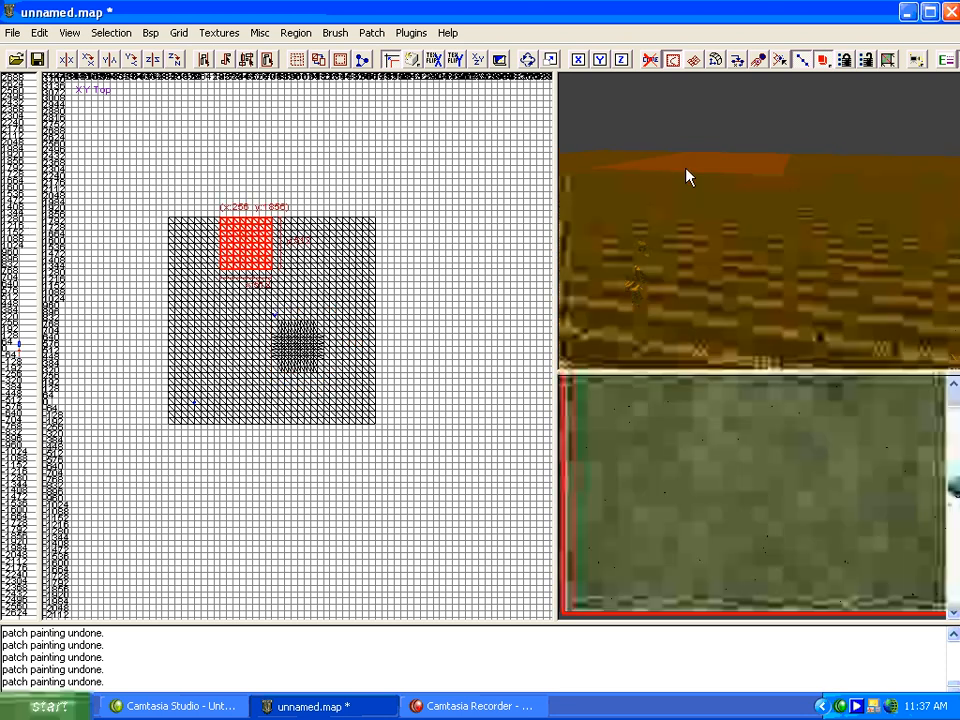
key("BackSpace")
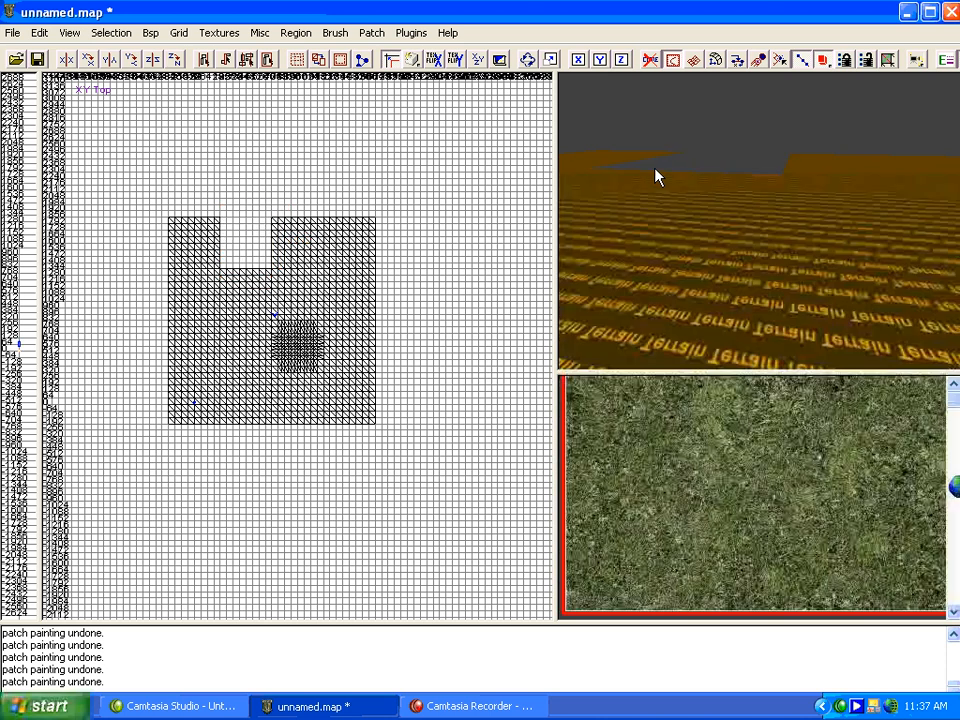
Step: Load the saved crater prefab and move it into the gap left by the deleted patch
left_click(39, 32)
left_click(71, 214)
left_click(355, 254)
left_click(682, 514)
left_click_drag(327, 371, 251, 253)
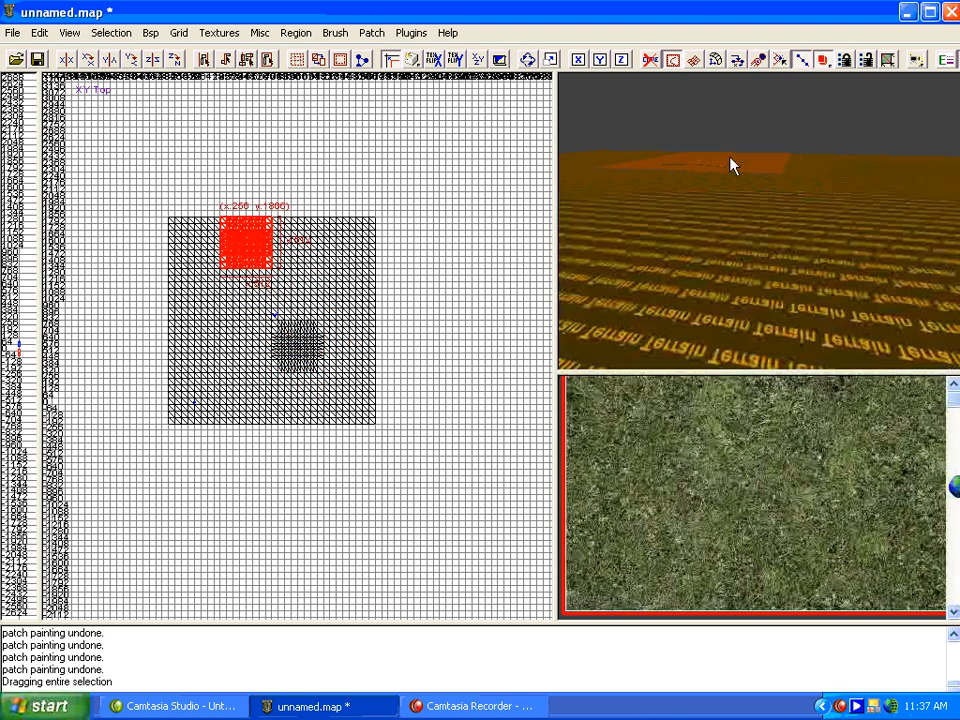
Step: Align the loaded crater patch with the neighbouring terrain grid so its lower edge sits at y 1344, and deselect it
scroll(731, 176, "up", 10)
scroll(731, 178, "down", 1)
scroll(290, 252, "up", 4)
scroll(292, 265, "up", 8)
left_click(312, 200)
left_click_drag(312, 200, 315, 208)
scroll(312, 208, "up", 2)
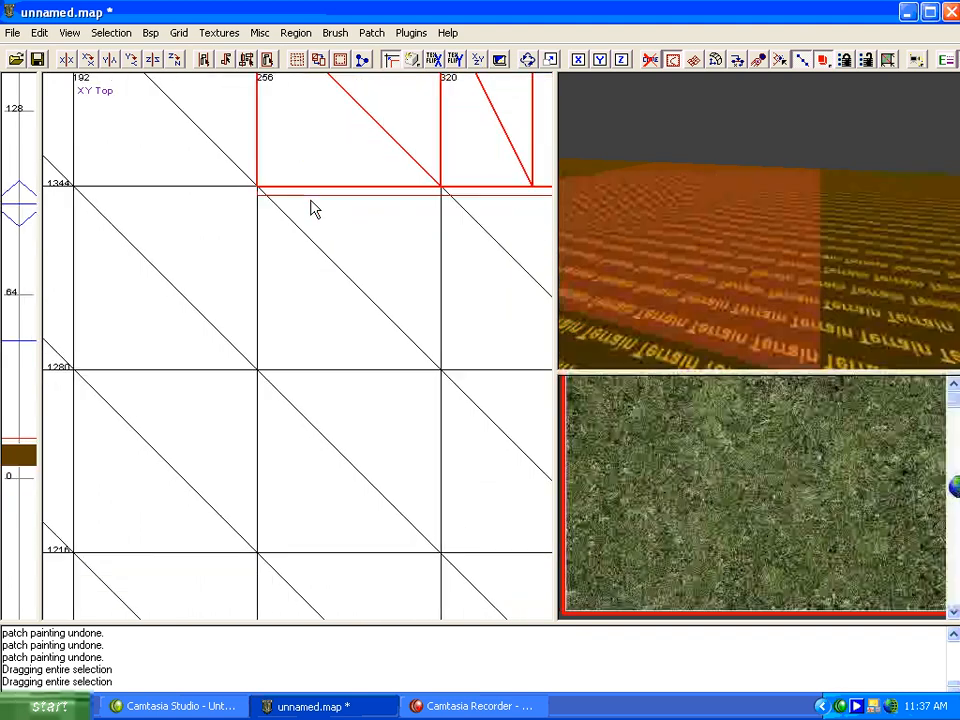
scroll(311, 201, "down", 11)
key("Escape")
Step: Select the original crater patch at x 768, y 832 and view it from above in the 3D view
right_click(780, 243)
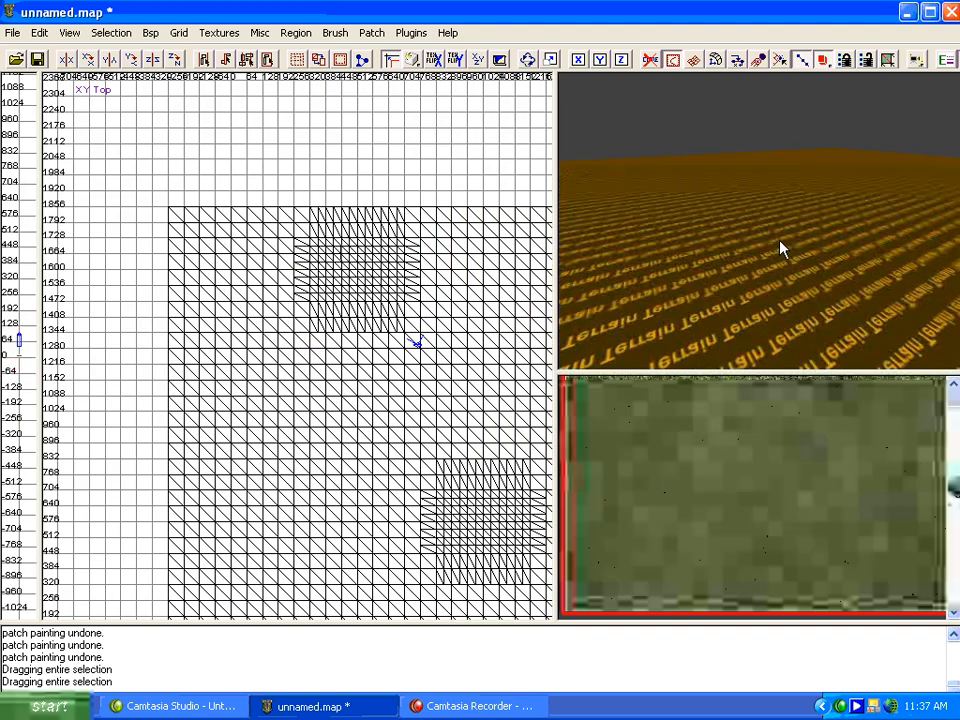
key("Up")
left_click(768, 241, "shift")
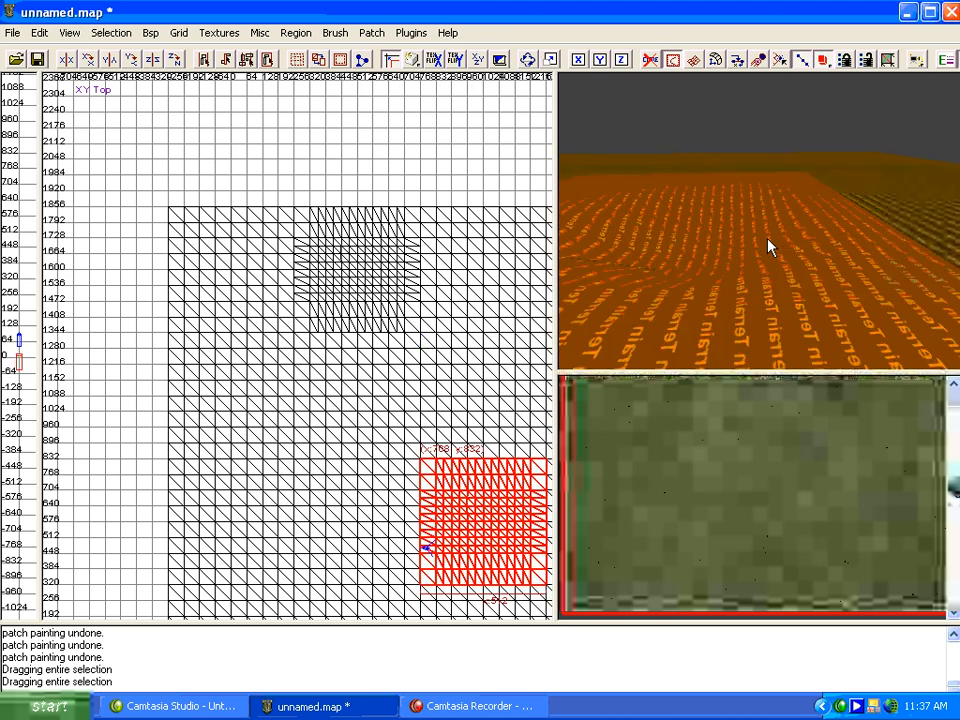
key("Down")
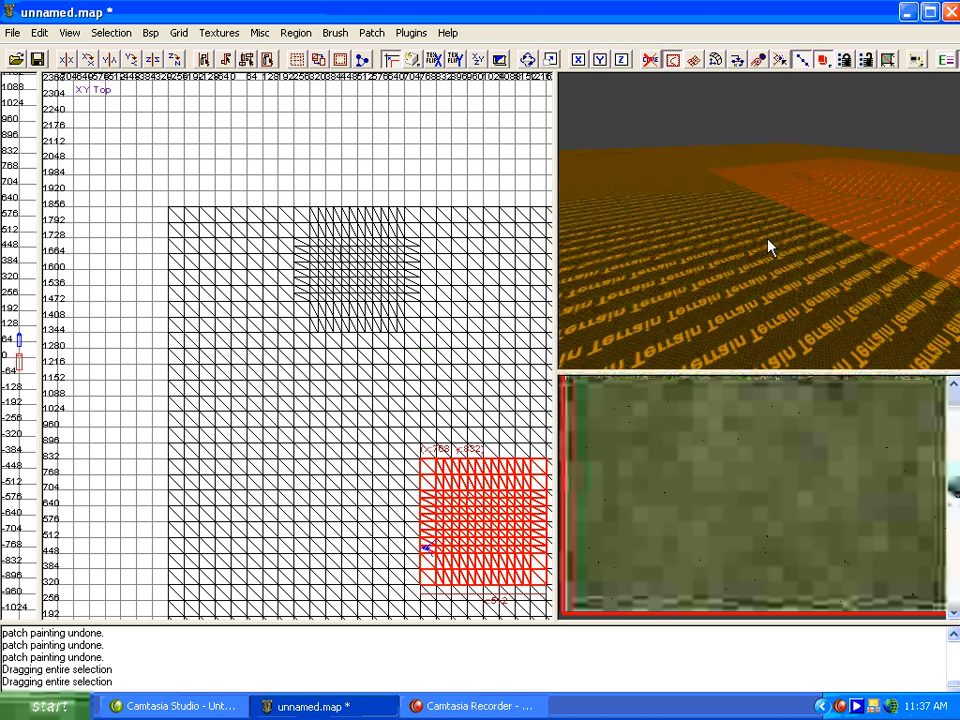
key("Down")
right_click(768, 241)
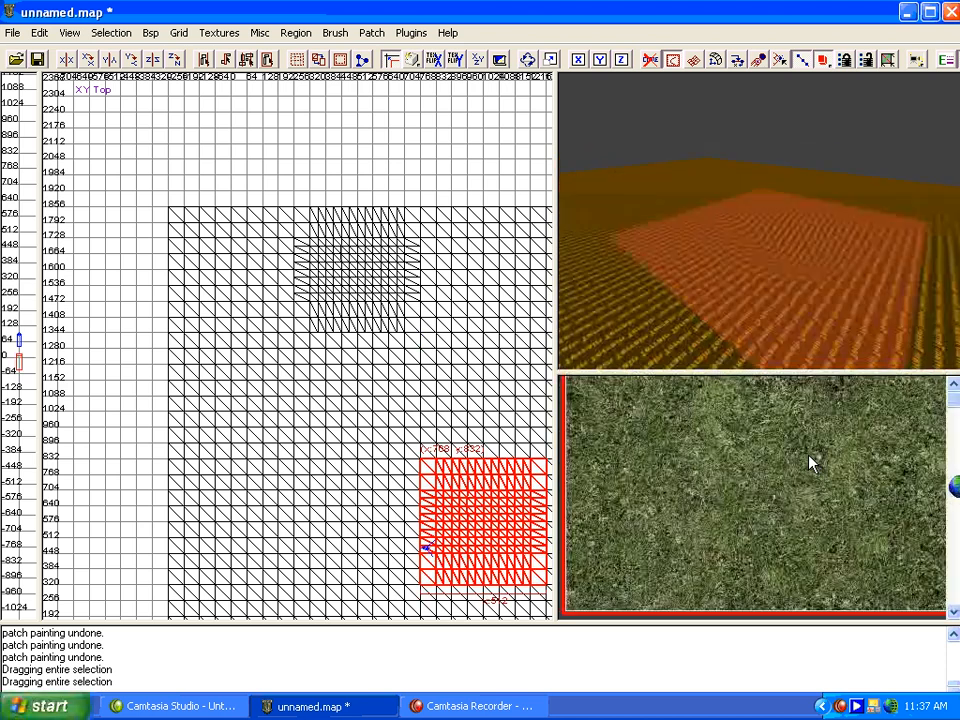
Step: Find a dark trench dirt texture among the ground textures and apply it to the selected crater patch
scroll(808, 457, "down", 3)
scroll(810, 463, "down", 5)
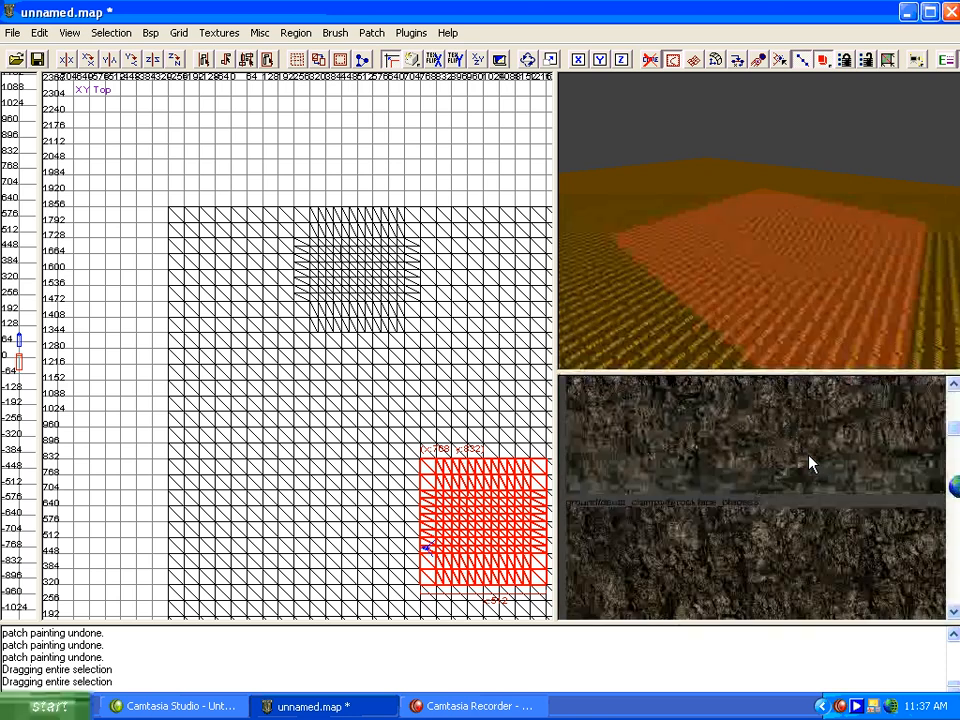
scroll(810, 463, "down", 4)
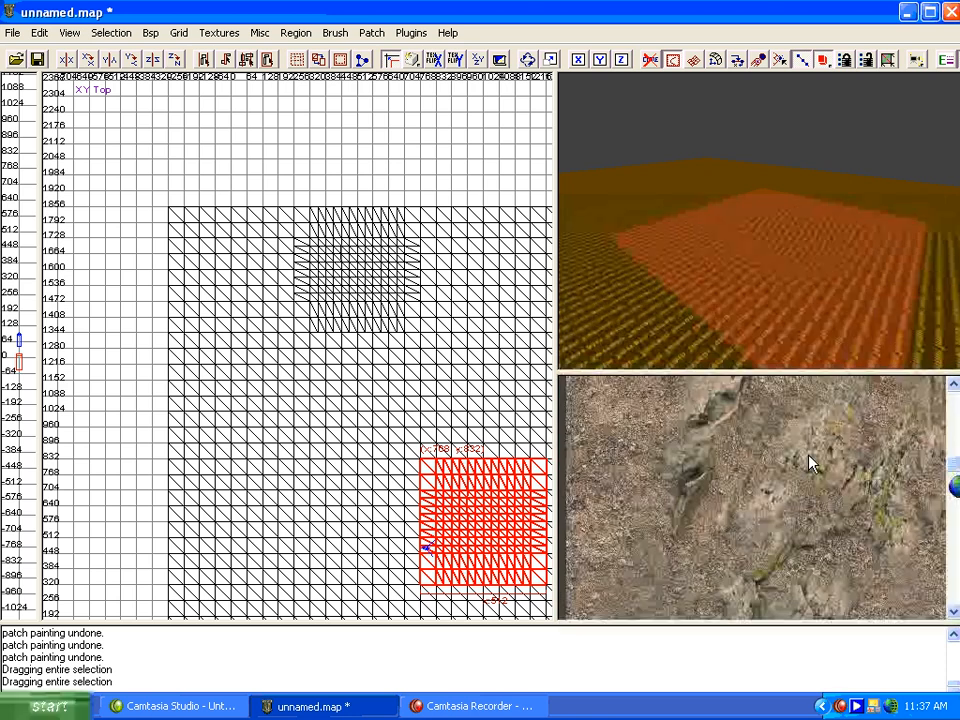
scroll(810, 463, "down", 4)
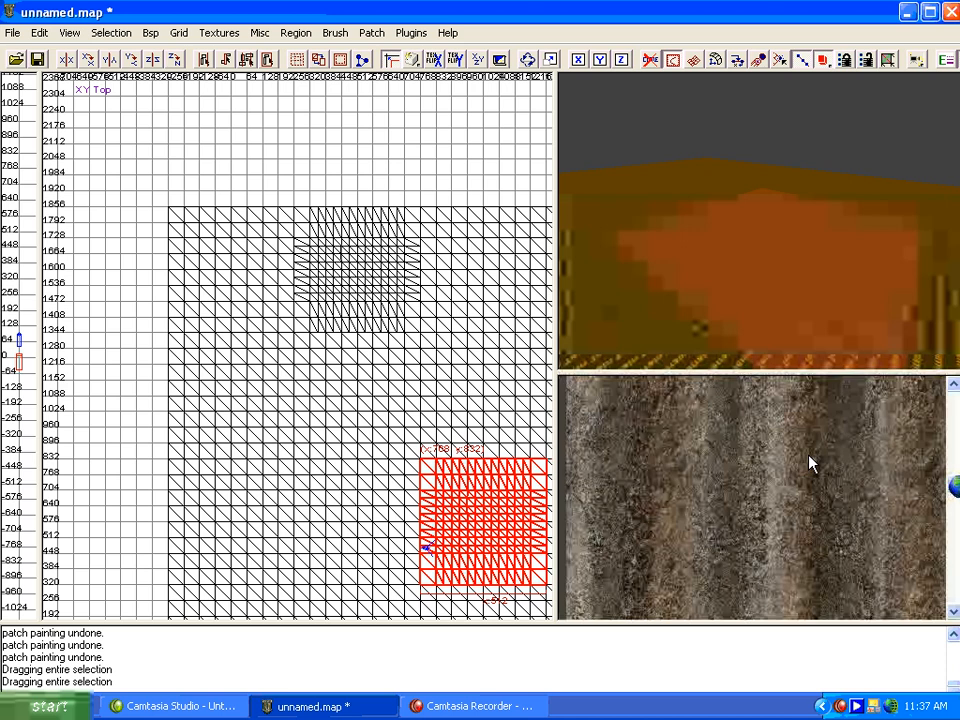
scroll(810, 463, "down", 4)
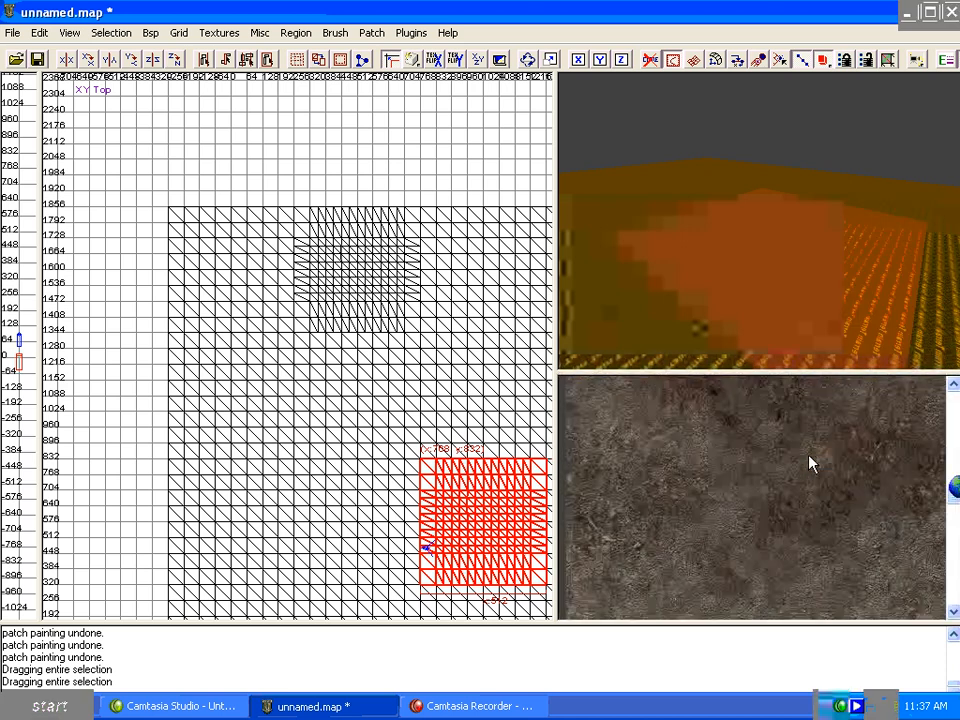
scroll(810, 463, "down", 3)
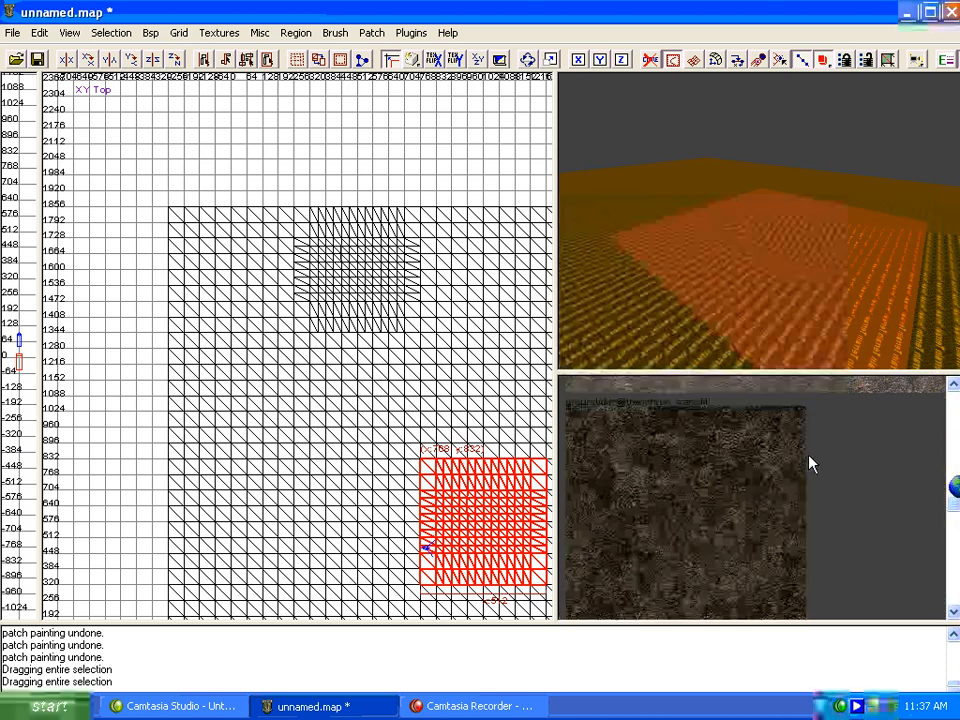
scroll(735, 493, "down", 1)
left_click(733, 493)
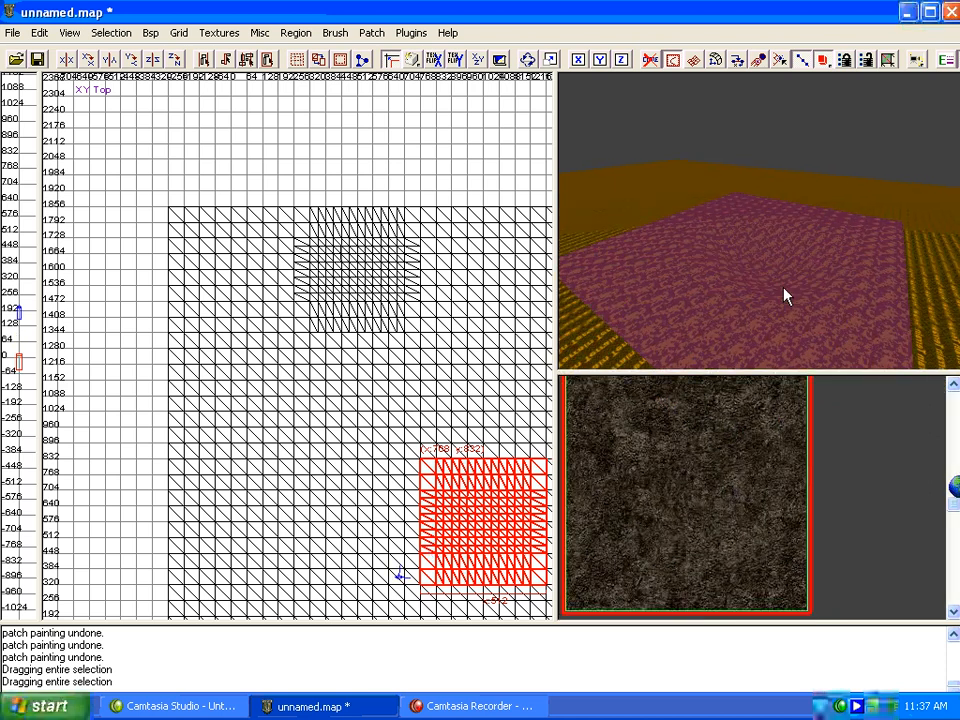
Step: Browse the remaining ground textures and apply ground/dirt@trench_goundalt1 to the original crater patch
scroll(754, 460, "down", 2)
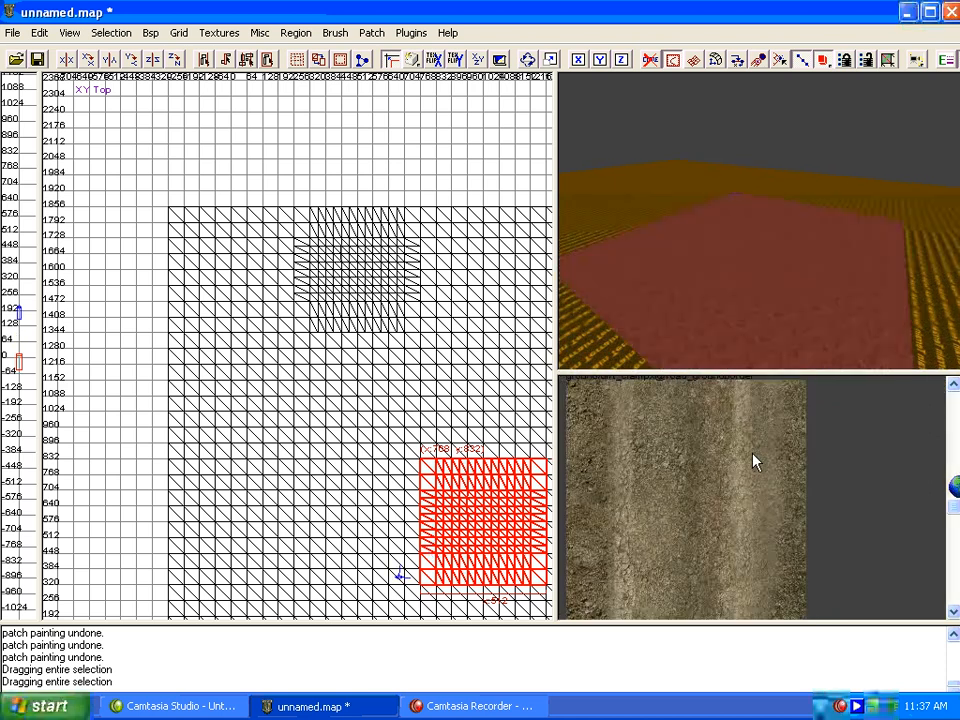
scroll(754, 462, "down", 4)
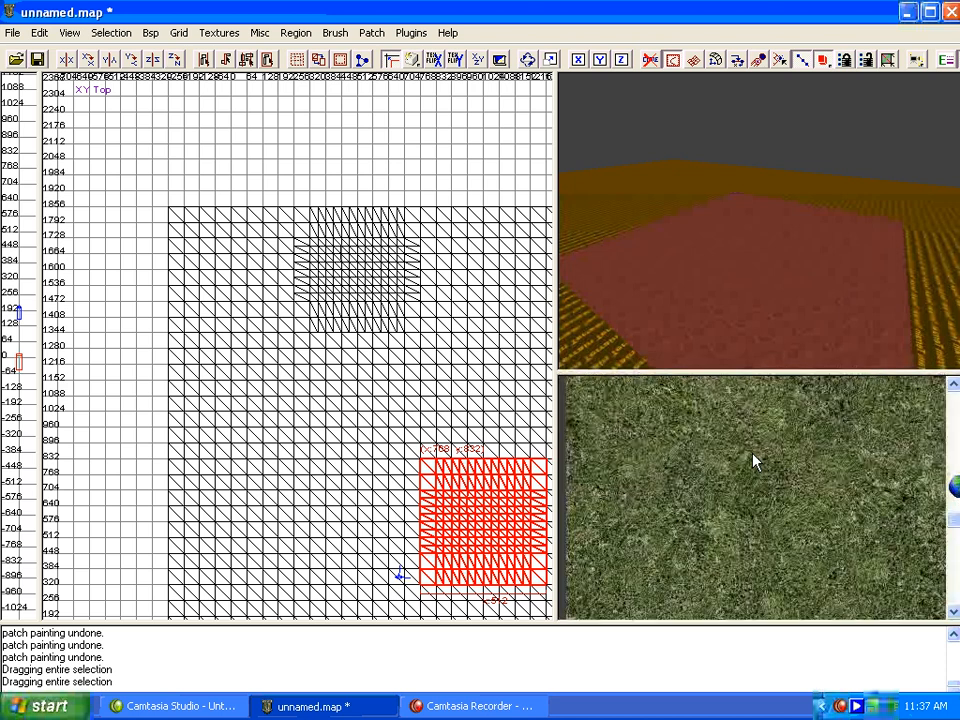
scroll(754, 462, "down", 5)
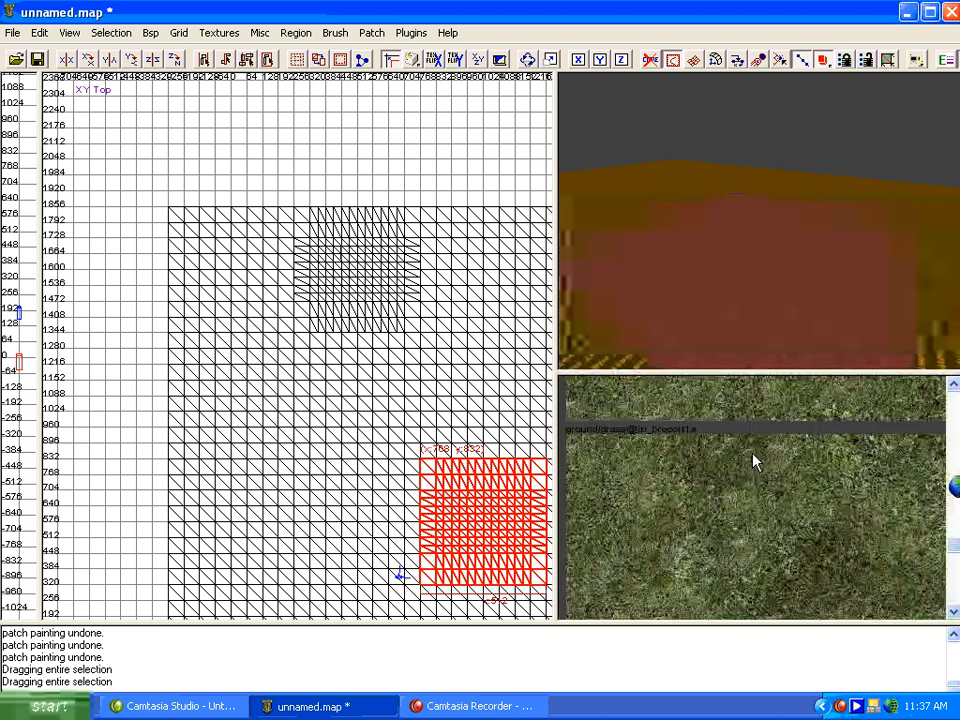
scroll(754, 462, "down", 5)
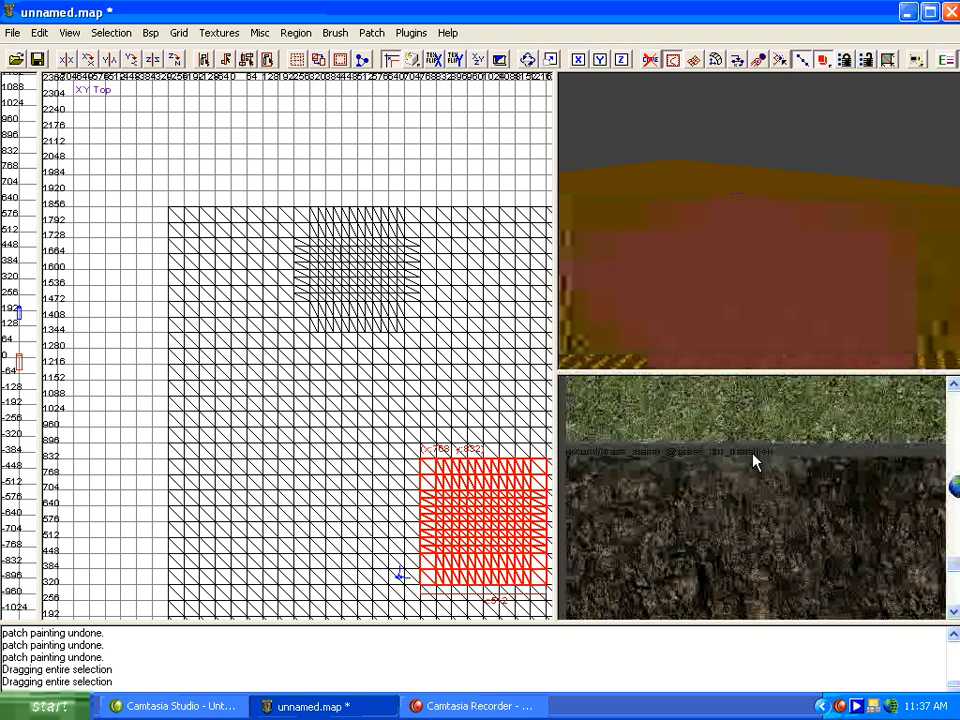
scroll(744, 433, "down", 5)
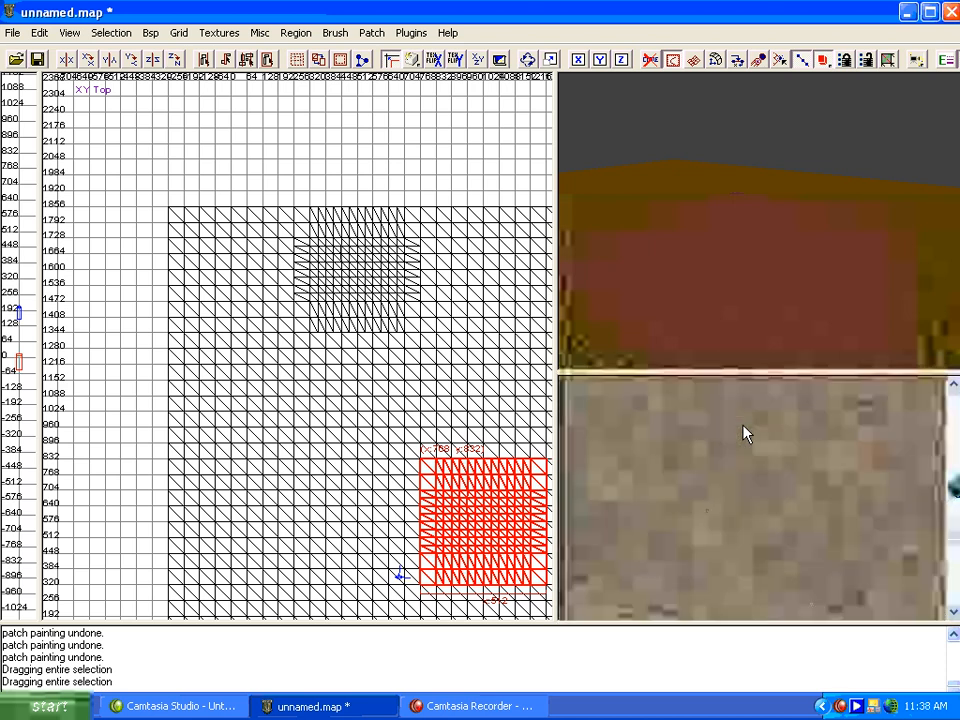
scroll(744, 433, "down", 5)
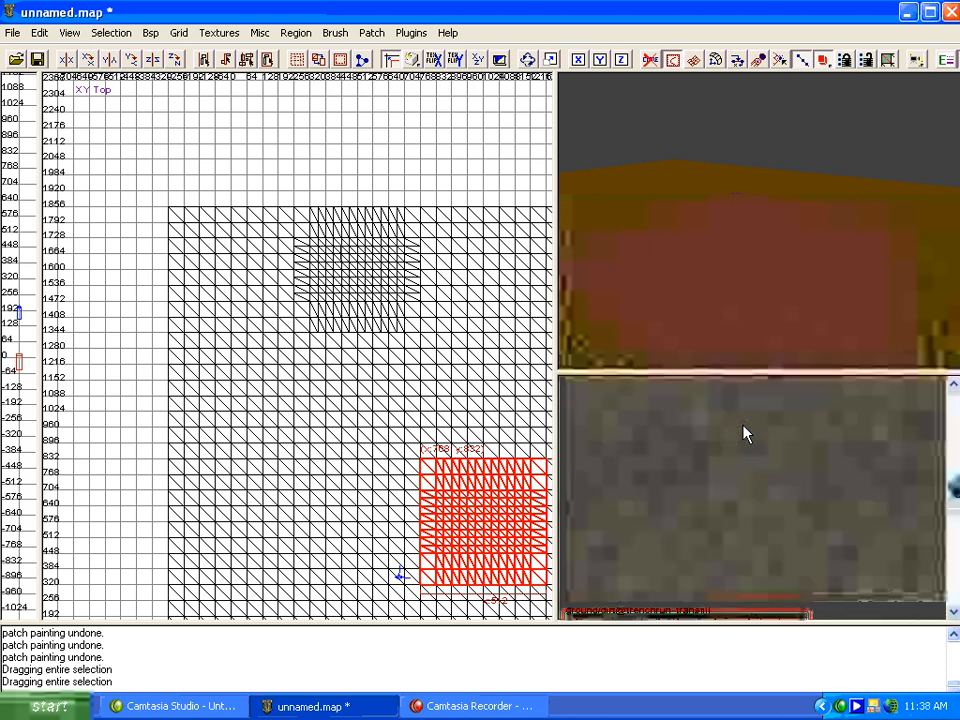
scroll(744, 433, "up", 2)
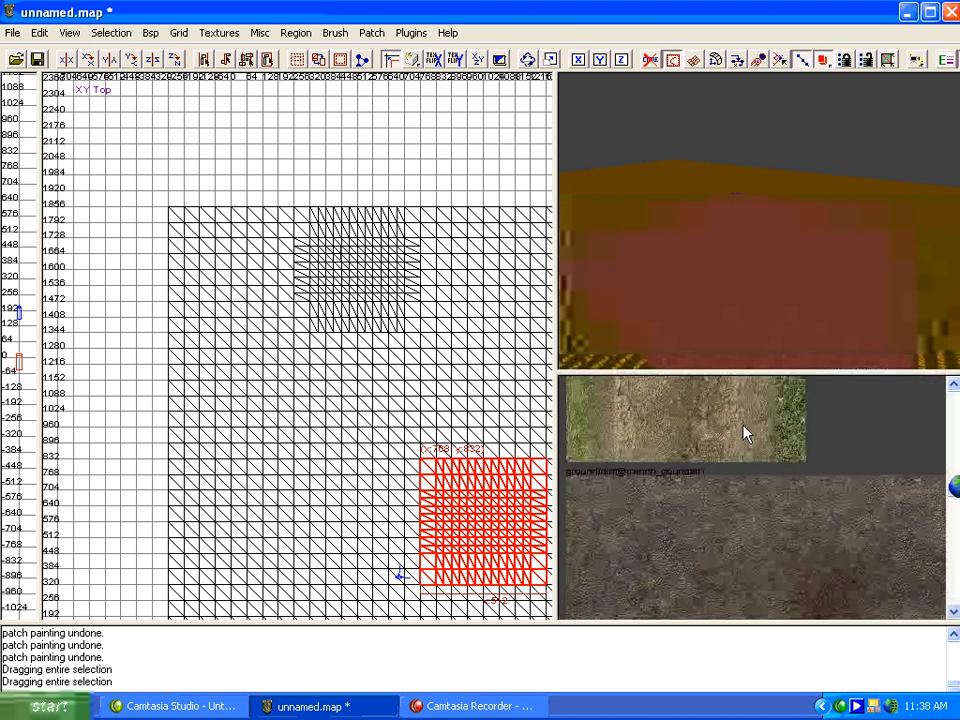
left_click(719, 492)
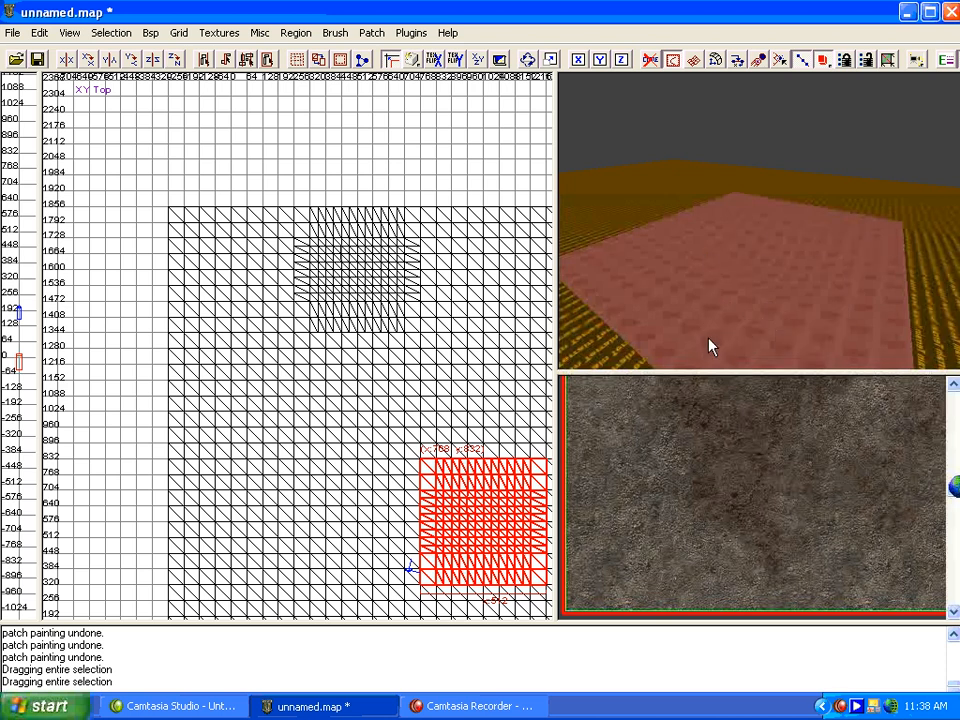
Step: Try the Fit mapping on the crater patch's texture, and switch it to CAP mapping in the Surface inspector
key("s")
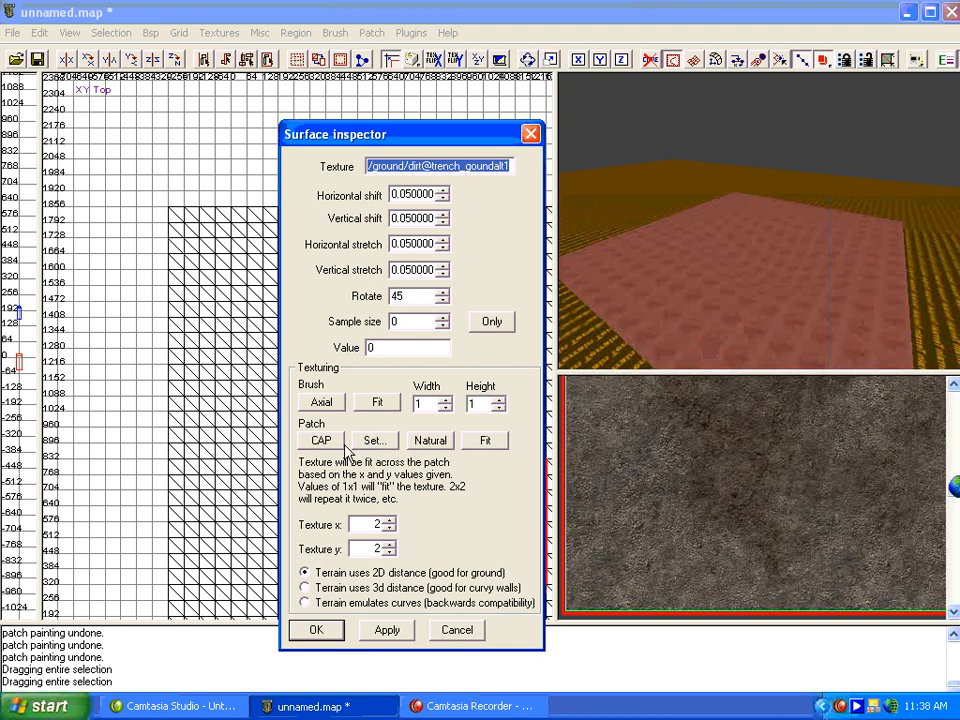
left_click(483, 441)
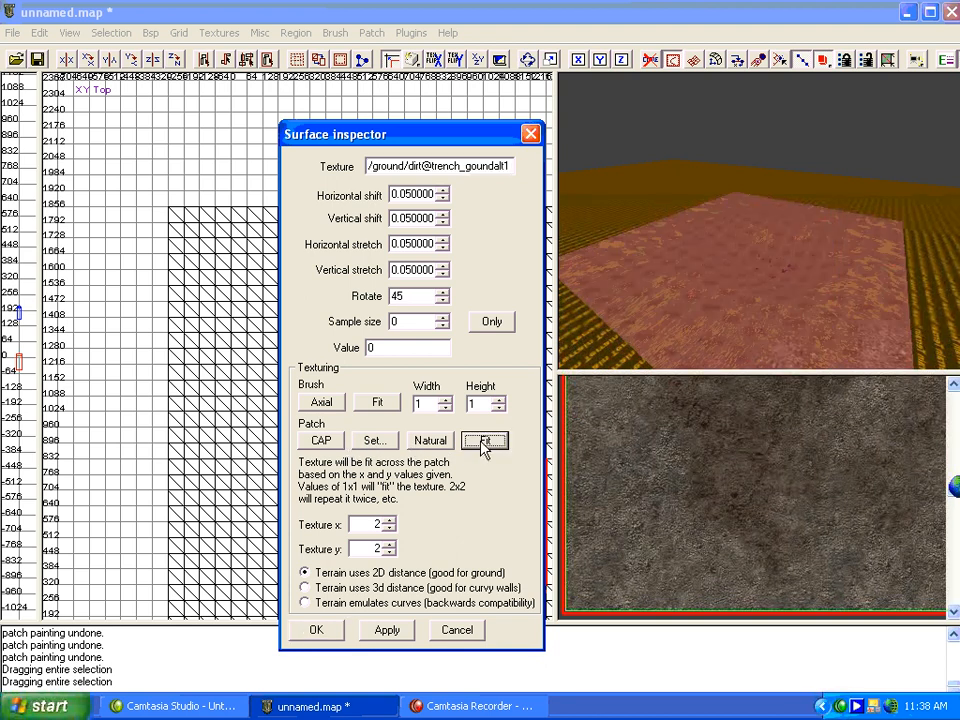
left_click(319, 441)
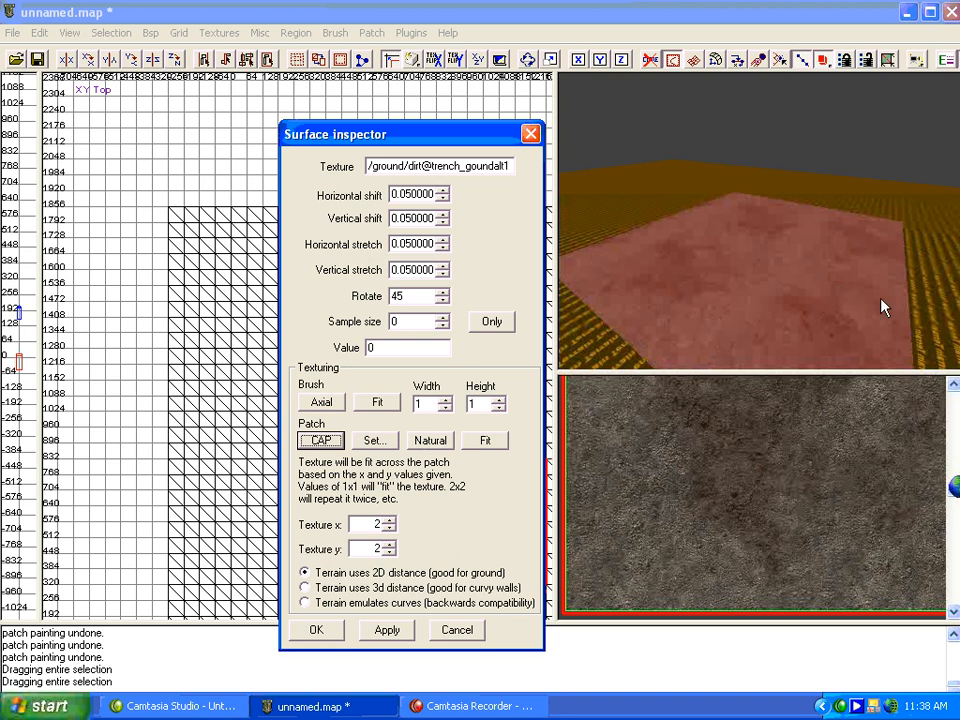
left_click(532, 136)
Step: Replace the original crater patch's texture with the gravelly ground/dirt@earthbasenoise ground texture
scroll(748, 516, "up", 10)
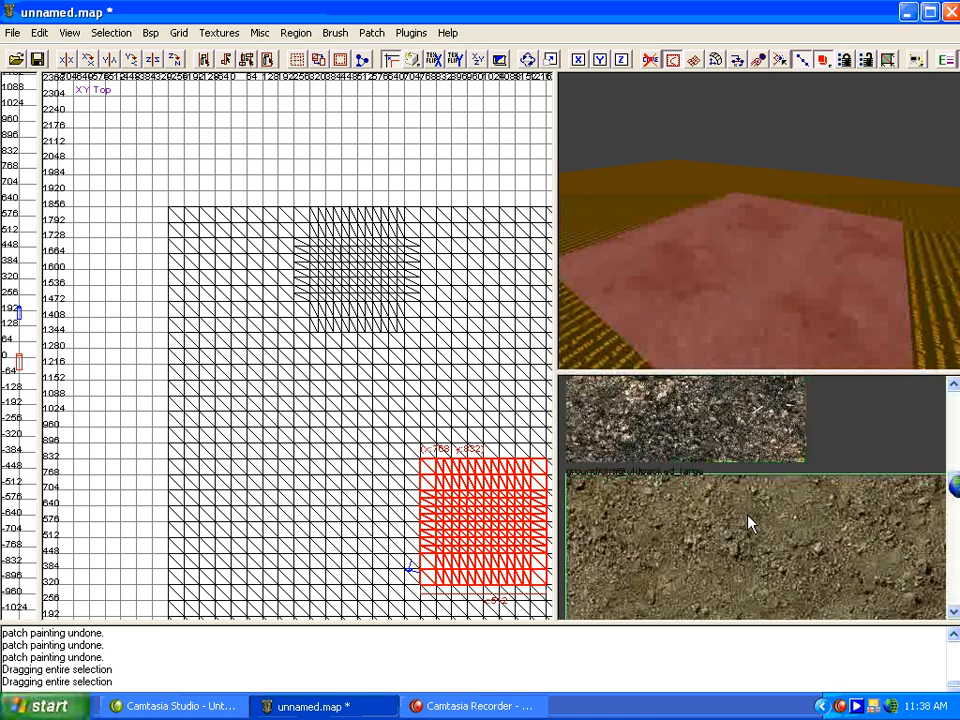
scroll(750, 524, "up", 6)
left_click(750, 521)
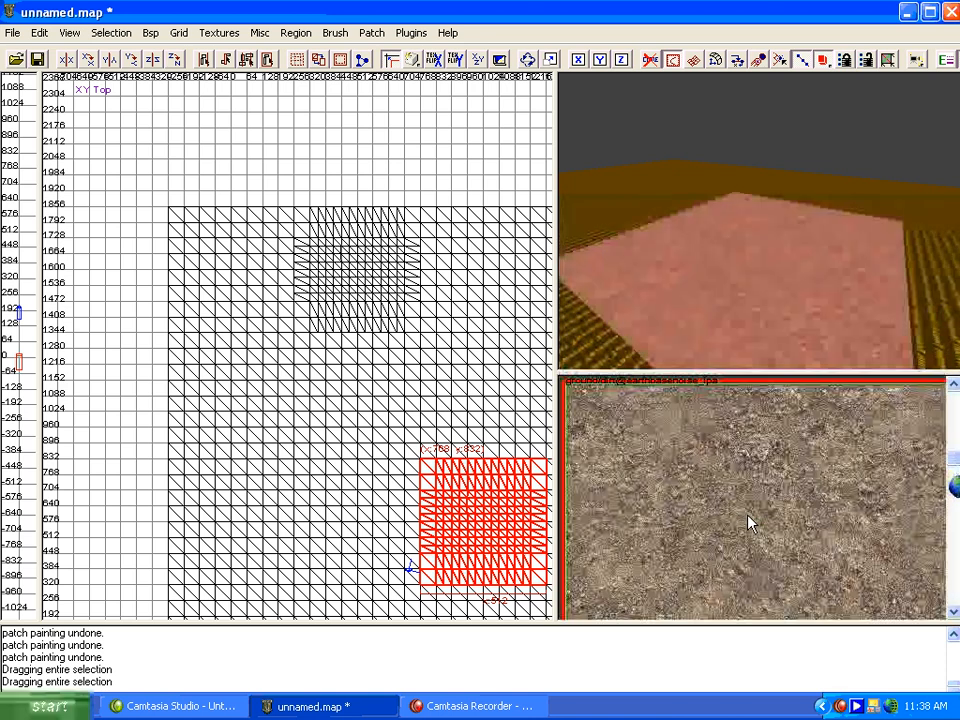
key("Up")
key("Up")
key("Up")
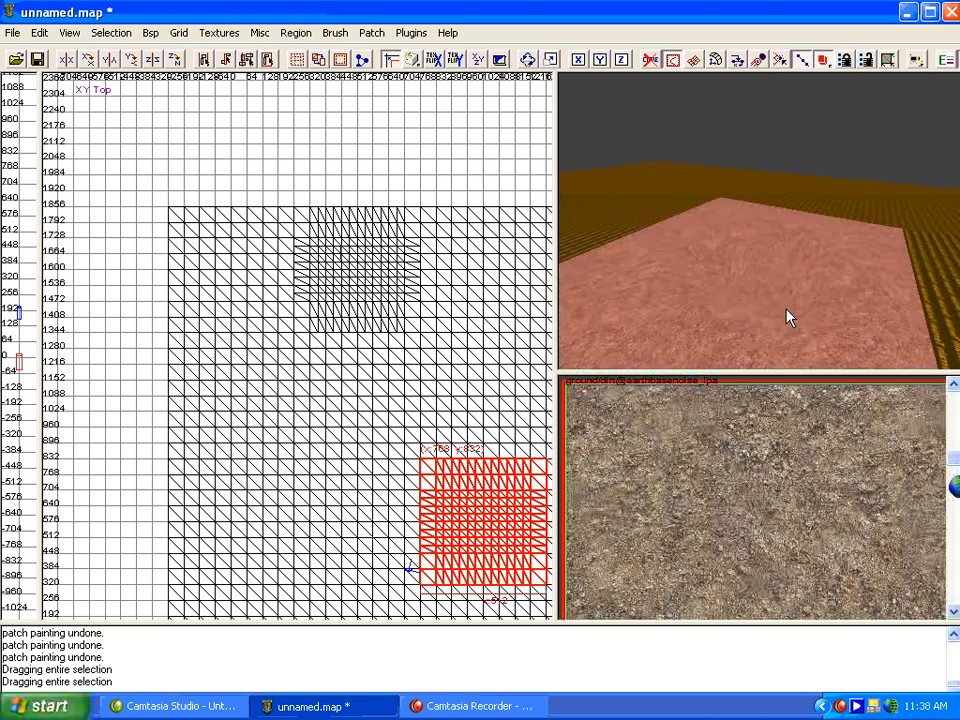
Step: Deselect the original crater, apply the same earthbasenoise dirt texture to the crater copy at x 256, y 1856, and leave it selected
key("Escape")
key("Left")
key("Left")
key("Left")
right_click_drag(785, 310, 787, 260)
left_click(787, 260, "shift")
left_click(763, 498)
key("Escape")
left_click(787, 275, "shift")
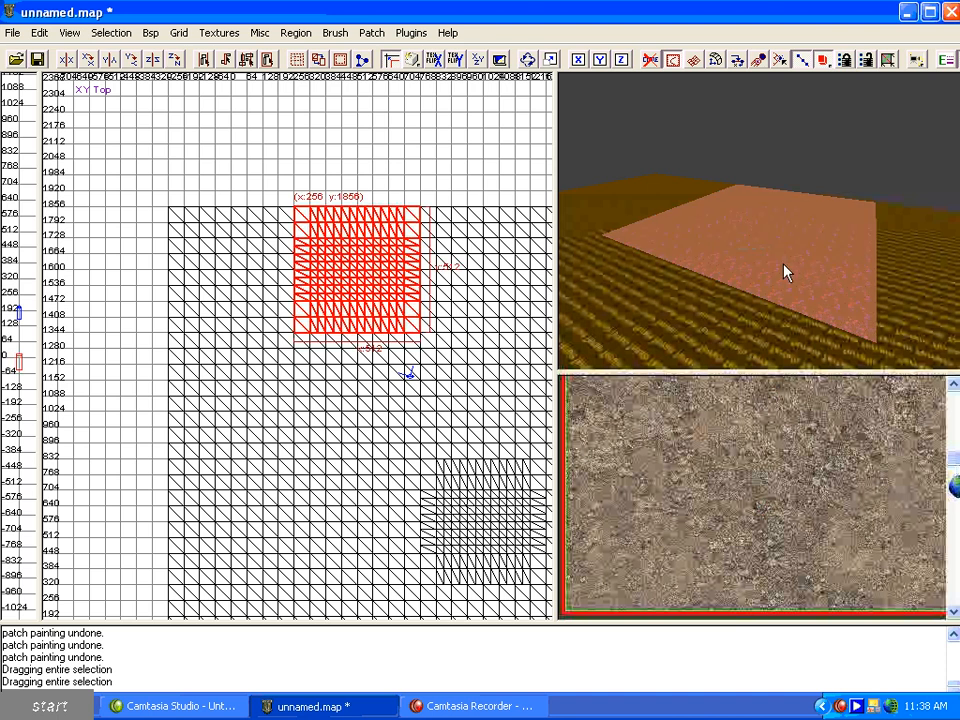
Step: Apply CAP texture mapping to the crater copy at x 256, y 1856
key("s")
left_click(320, 440)
key("Escape")
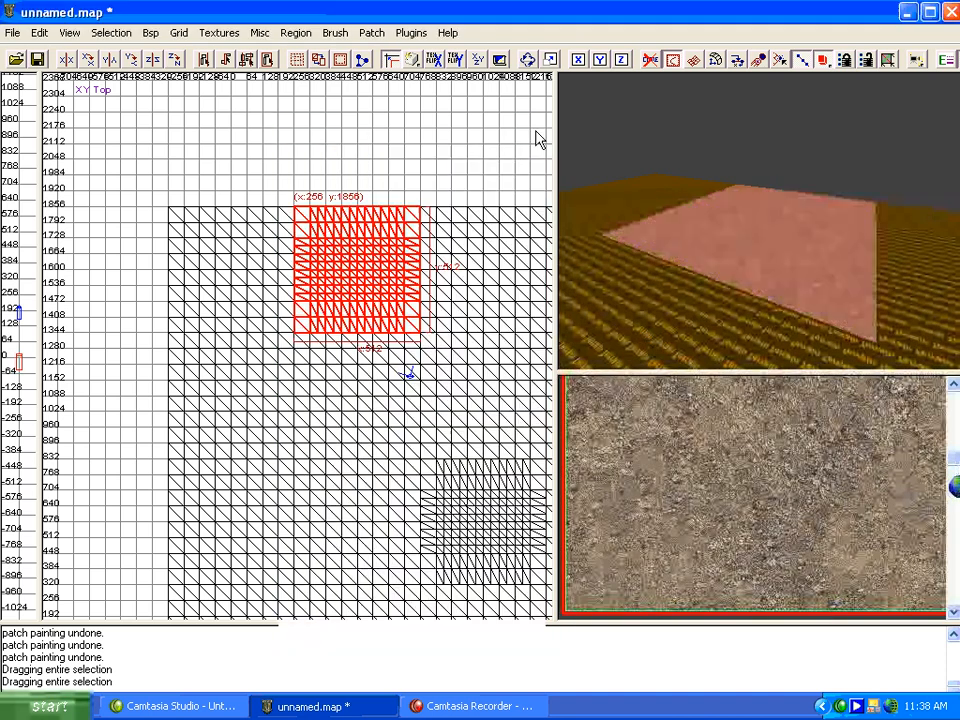
Step: Select both crater patches, duplicate them, and raise the duplicates in the XZ front view to about z 190
right_click_drag(723, 262, 746, 229)
left_click(752, 257, "shift")
left_click(738, 183, "shift")
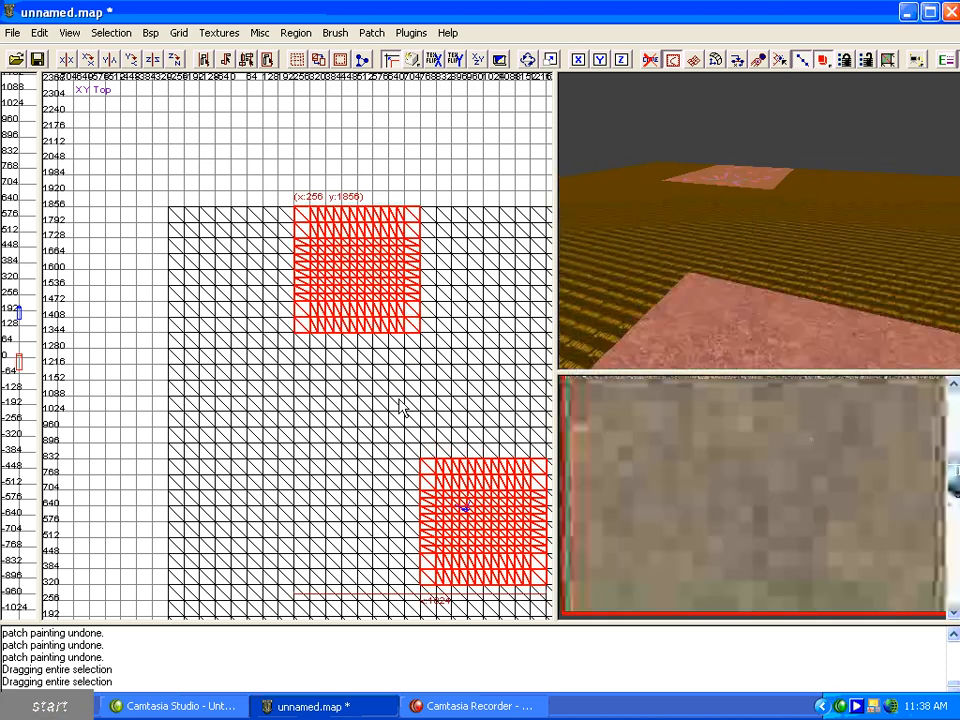
key("ctrl+Tab")
scroll(401, 405, "up", 5)
right_click_drag(401, 405, 398, 405)
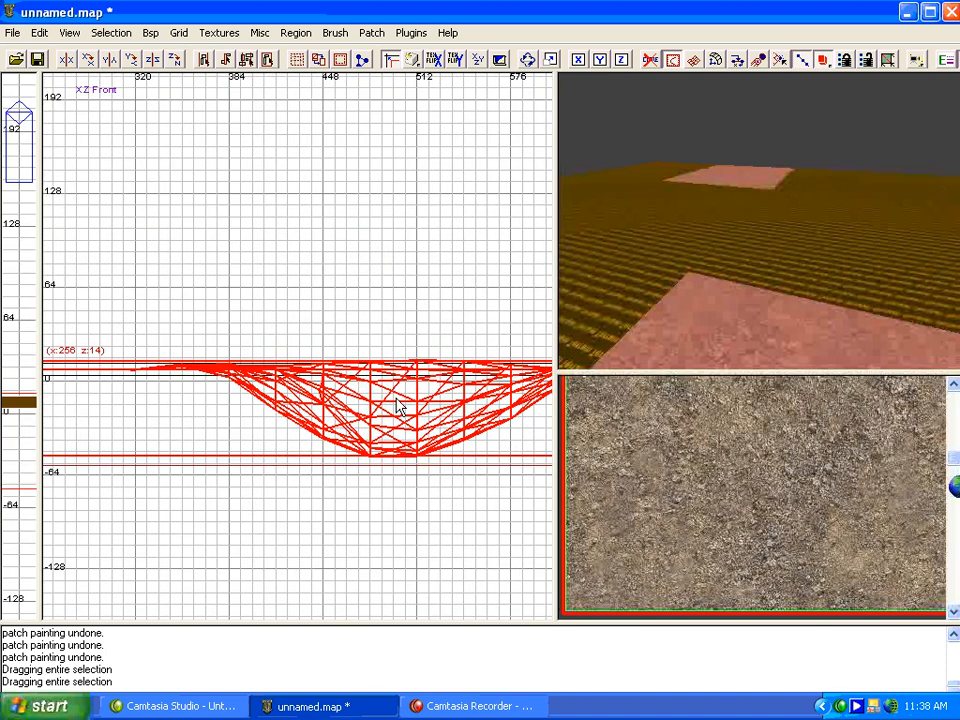
key("space")
mouse_move(398, 405)
left_mouse_down()
mouse_move(392, 193)
mouse_move(382, 168)
left_mouse_up()
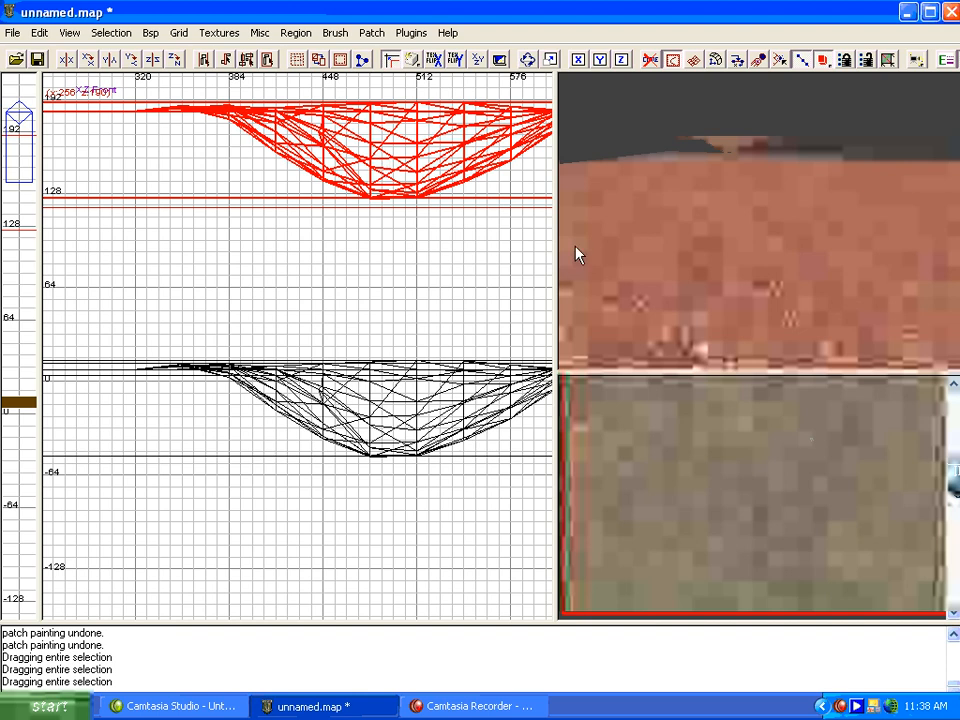
Step: Load the decals texture set and apply decal@blastmark1 to the raised duplicate patches
scroll(778, 231, "down", 10)
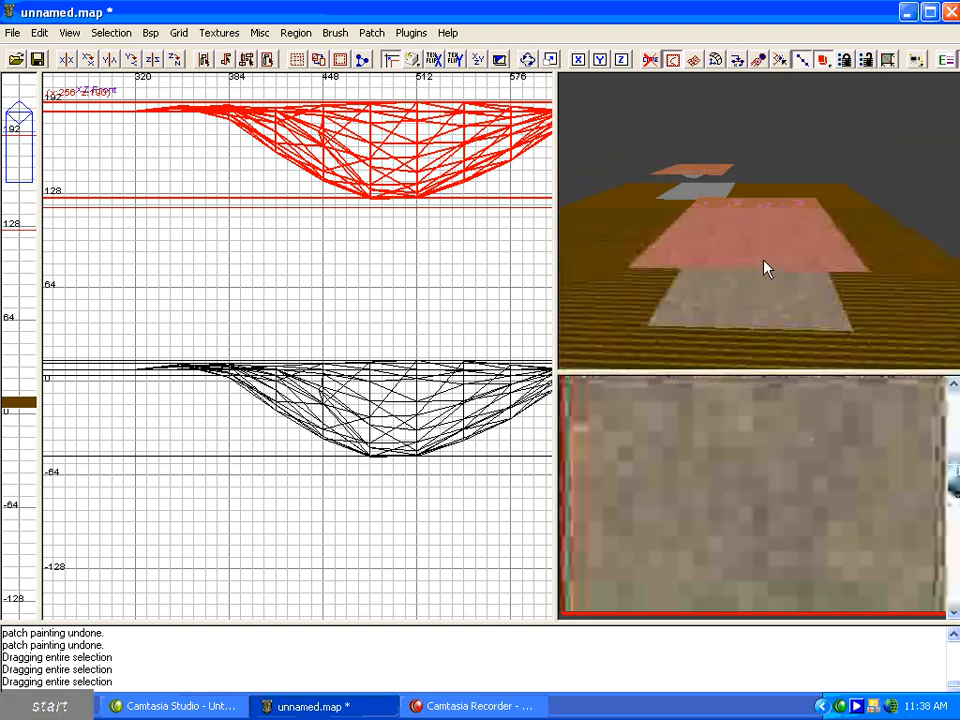
left_click(219, 33)
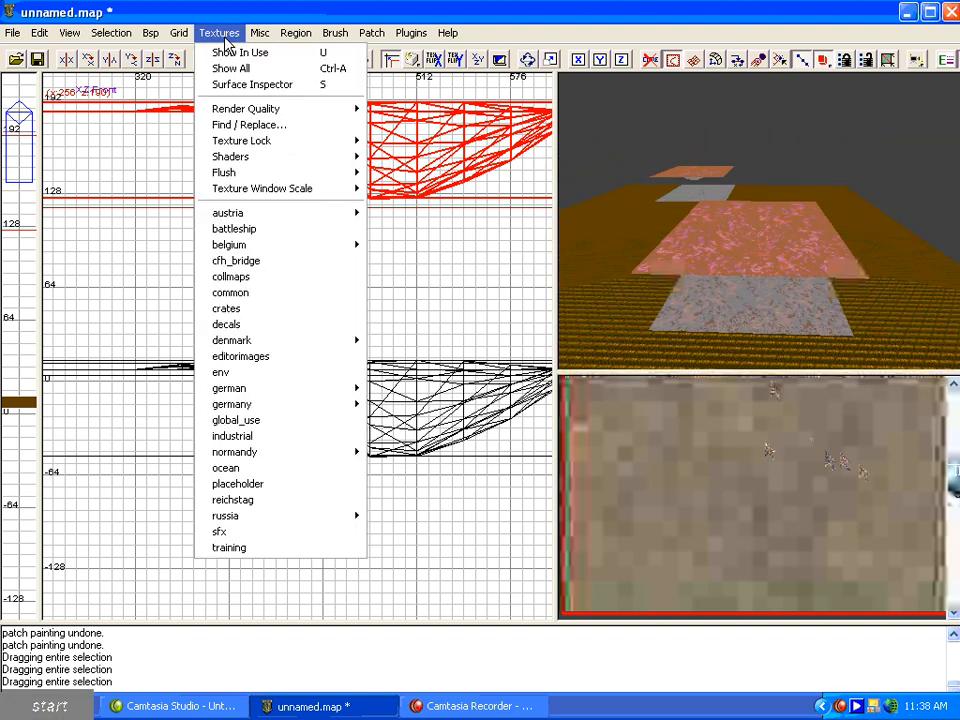
left_click(285, 324)
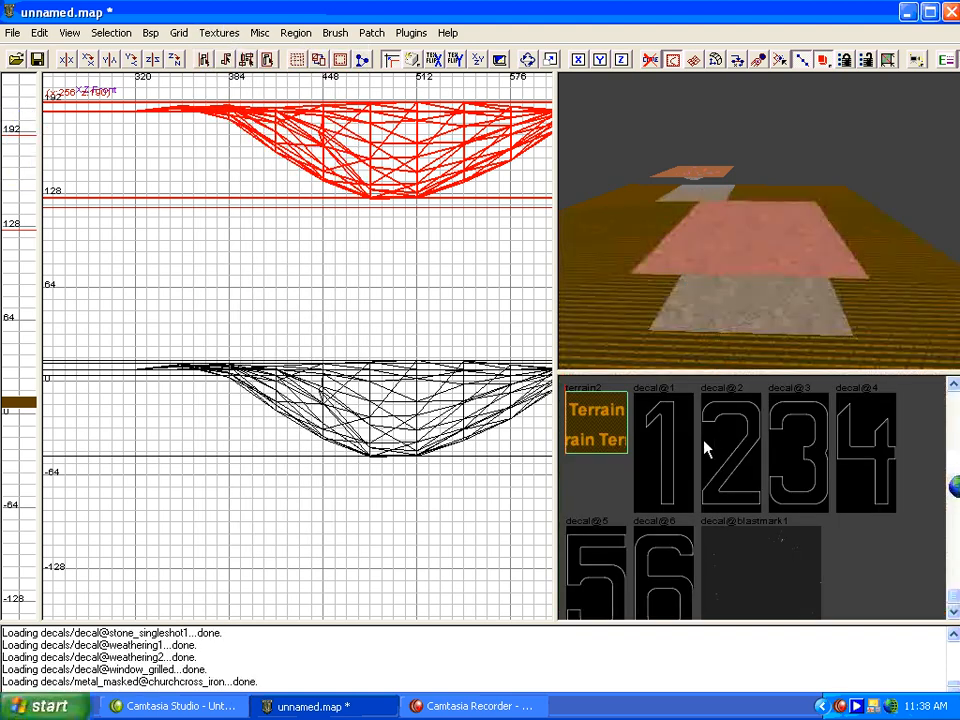
scroll(727, 484, "down", 10)
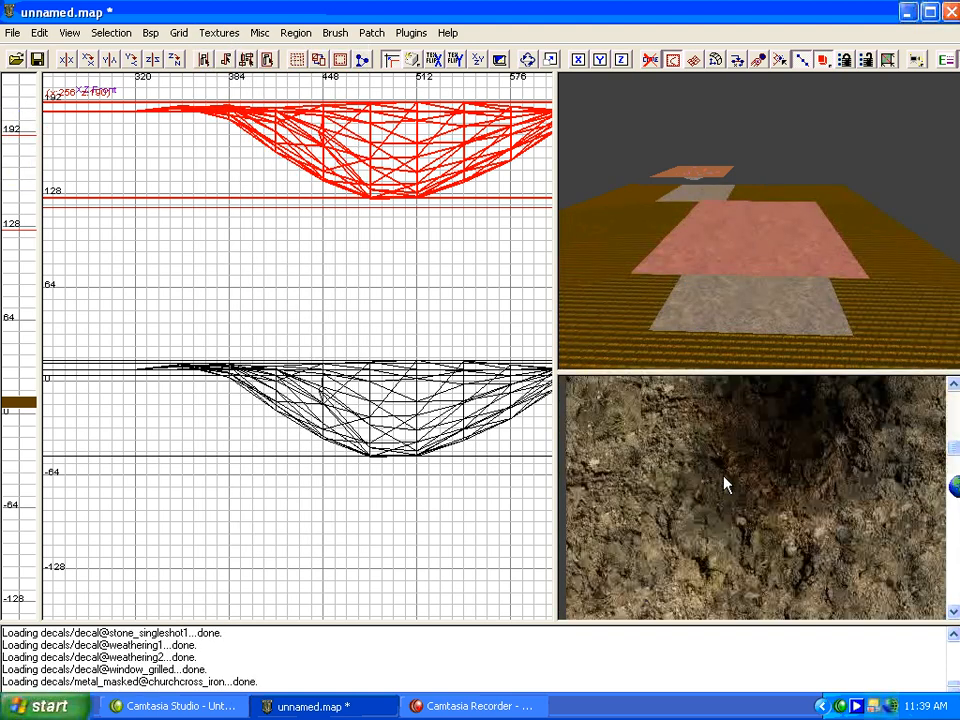
scroll(727, 484, "down", 5)
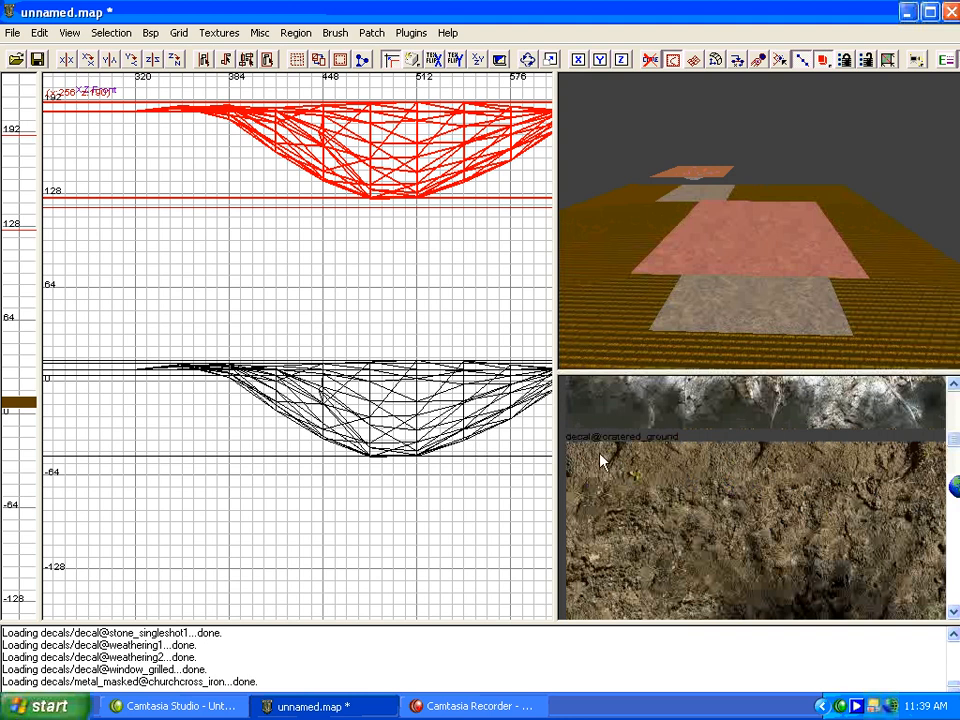
scroll(727, 507, "down", 5)
scroll(727, 507, "down", 8)
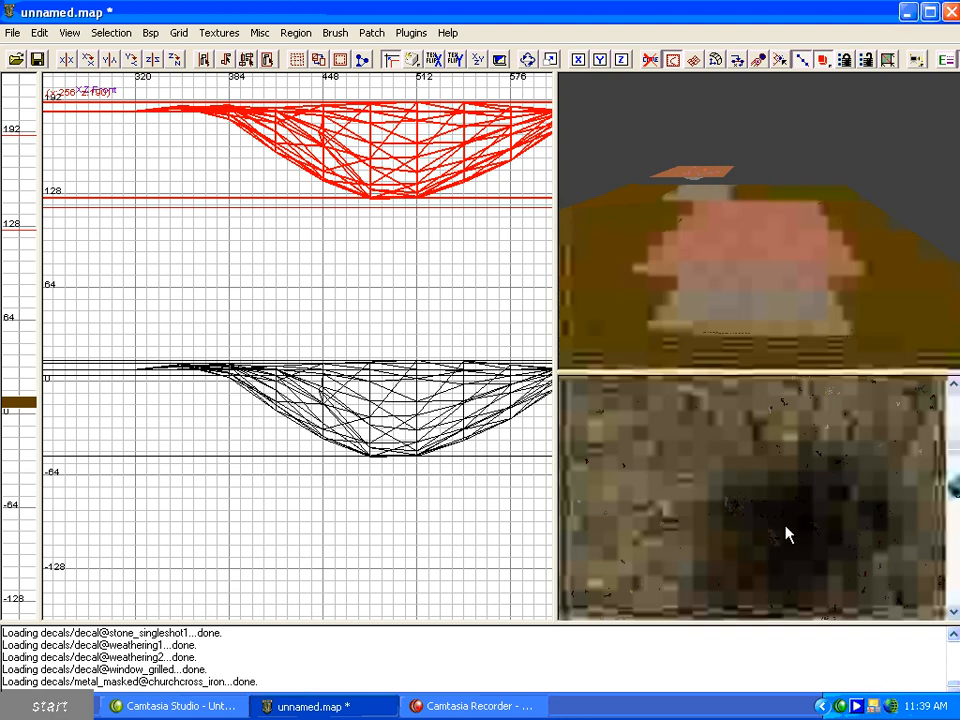
scroll(776, 550, "up", 20)
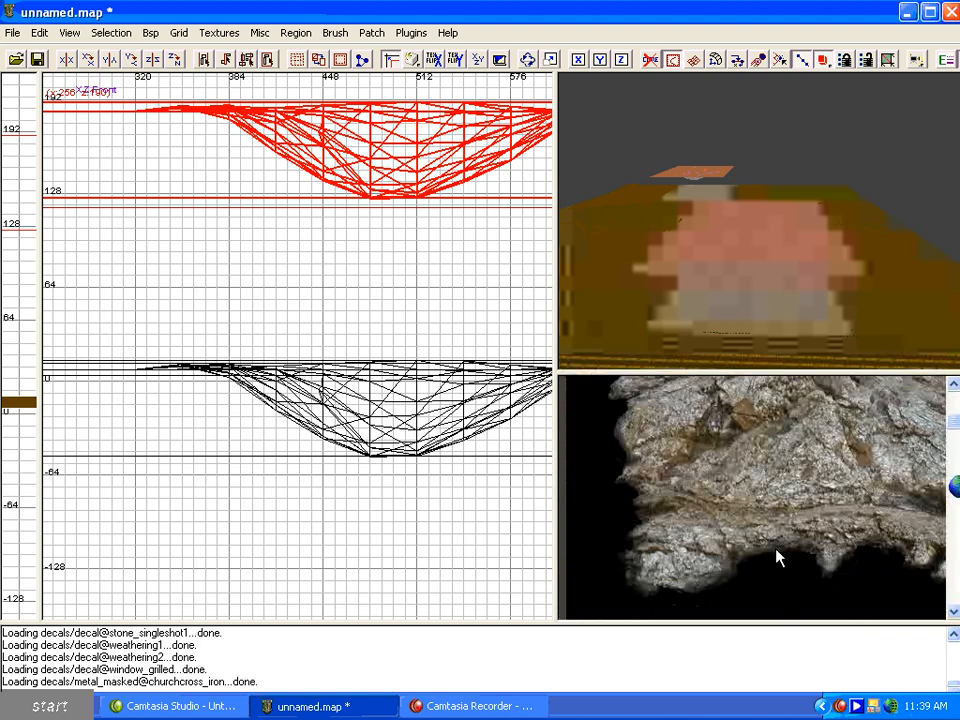
left_click(761, 570)
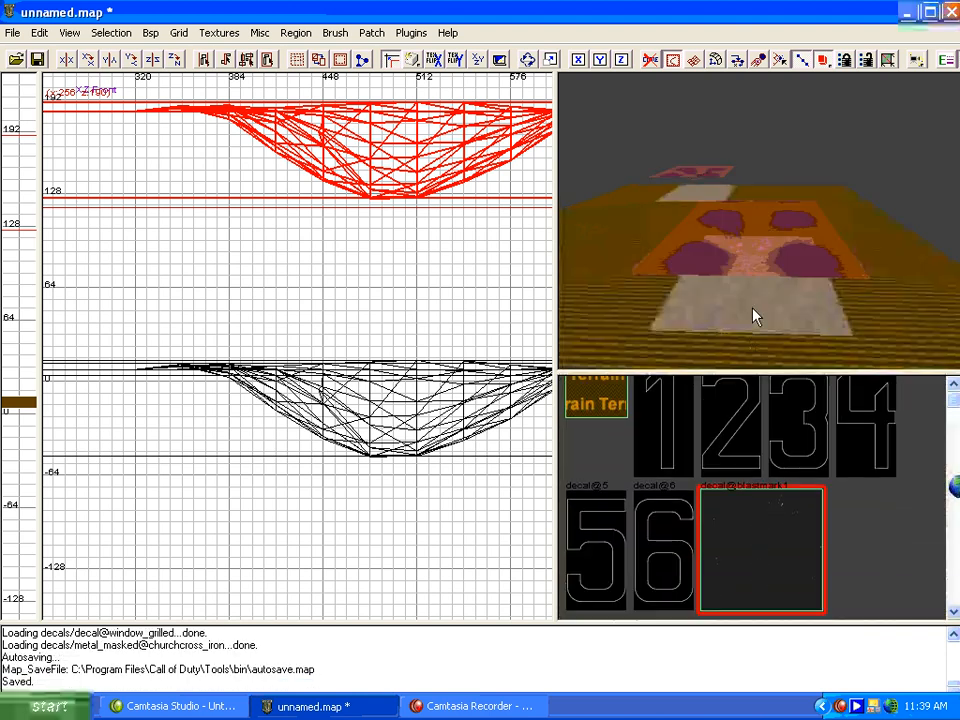
Step: Fit the blast mark decal across the raised duplicate patches with the patch Fit mapping
scroll(753, 298, "up", 3)
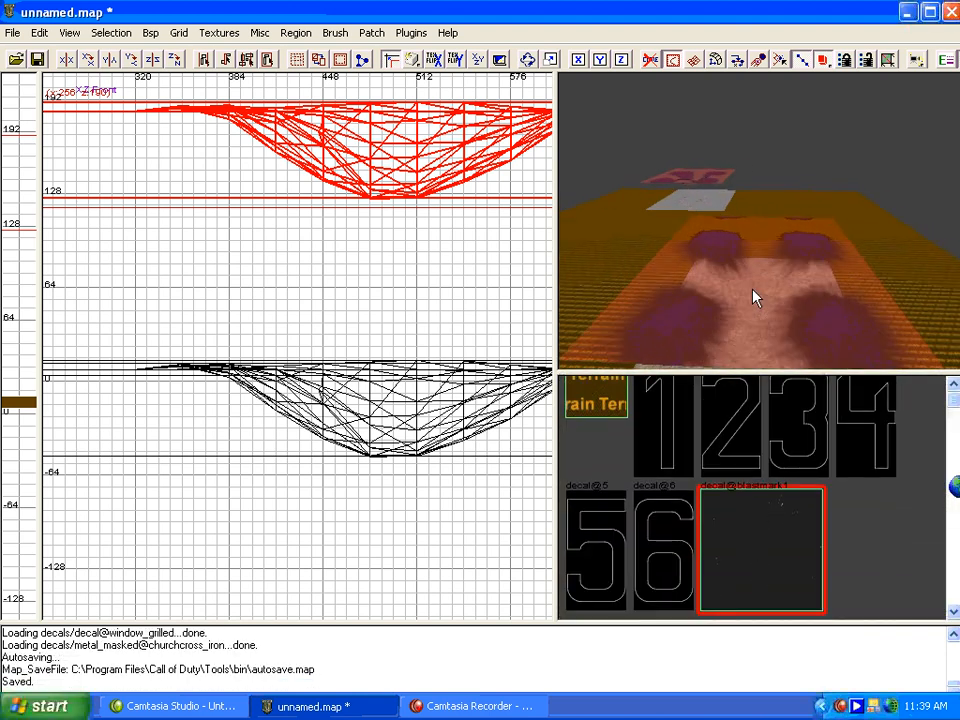
key("s")
left_click(485, 440)
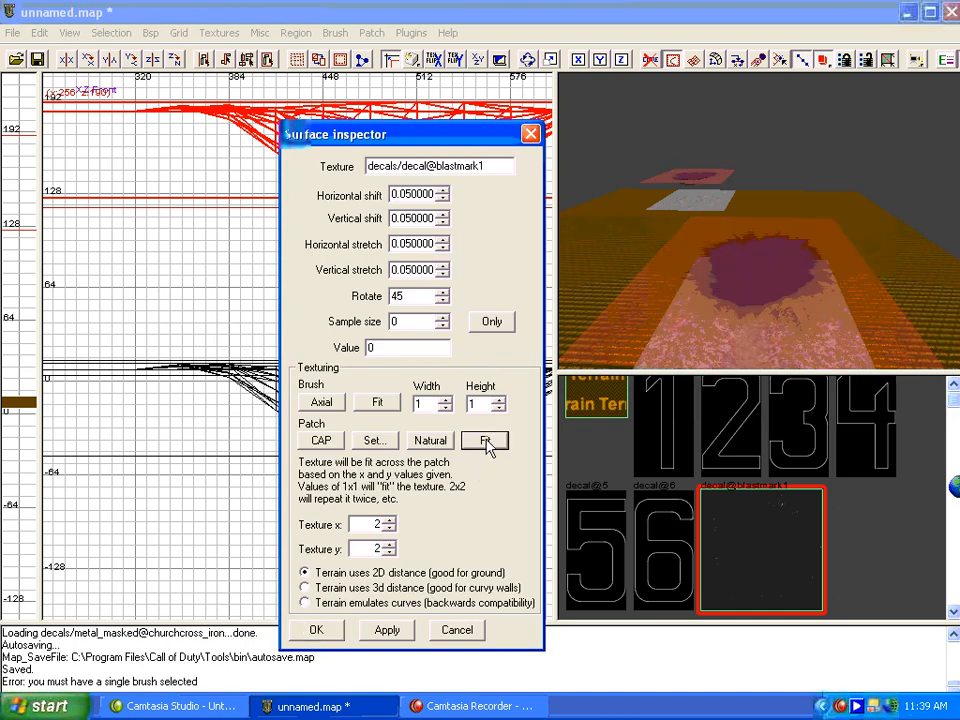
Step: Lower the duplicated blast mark patches onto the craters, to about z 14 in the XZ front view
scroll(738, 258, "up", 2)
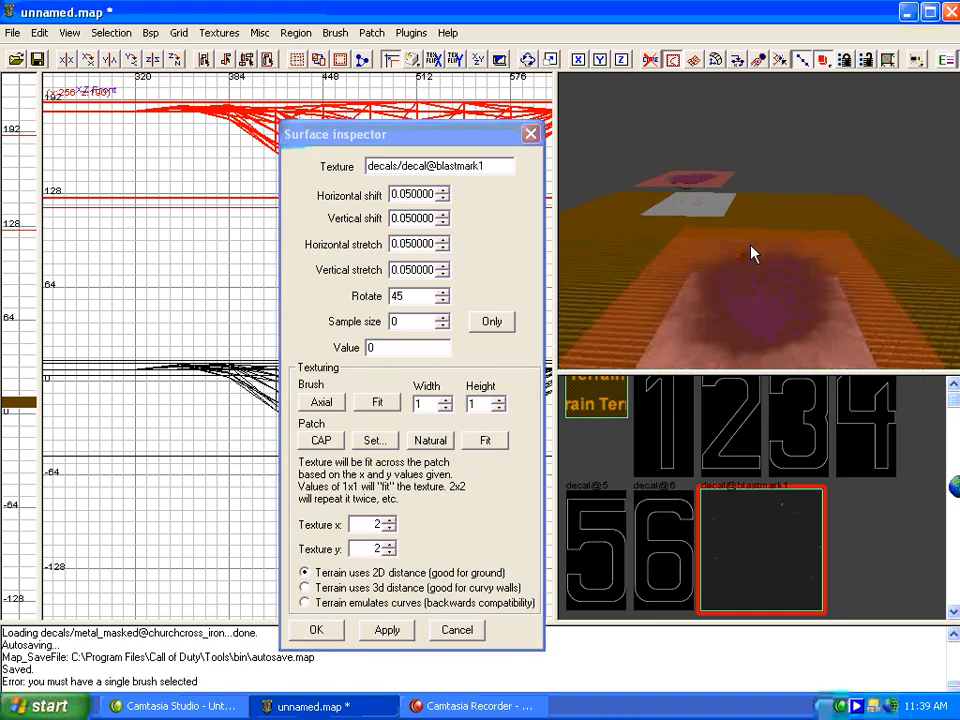
left_click(531, 134)
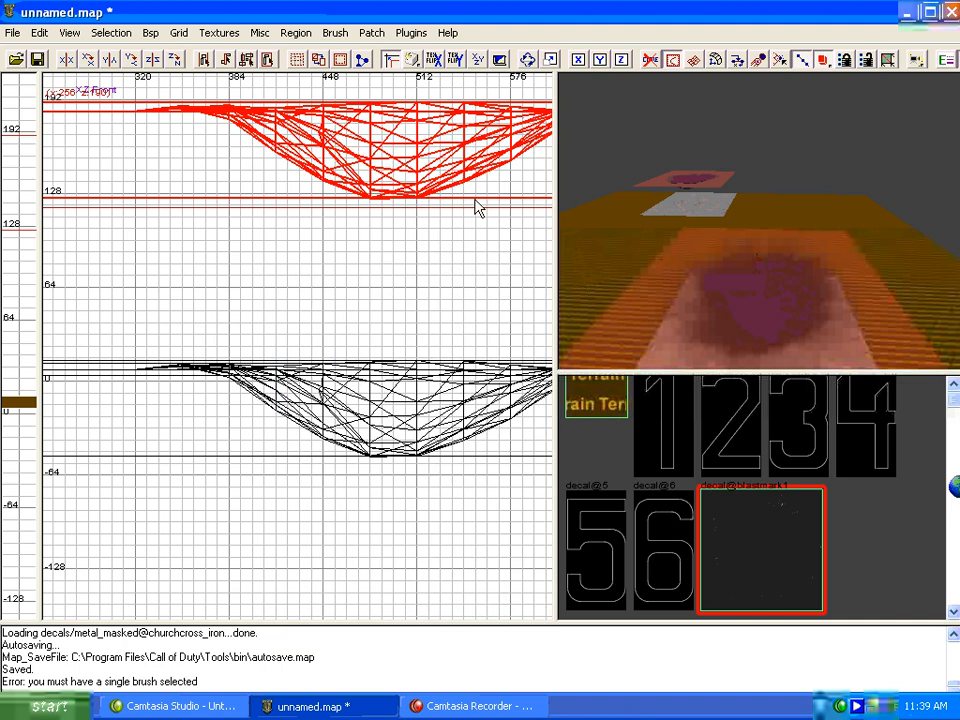
left_click_drag(380, 154, 379, 401)
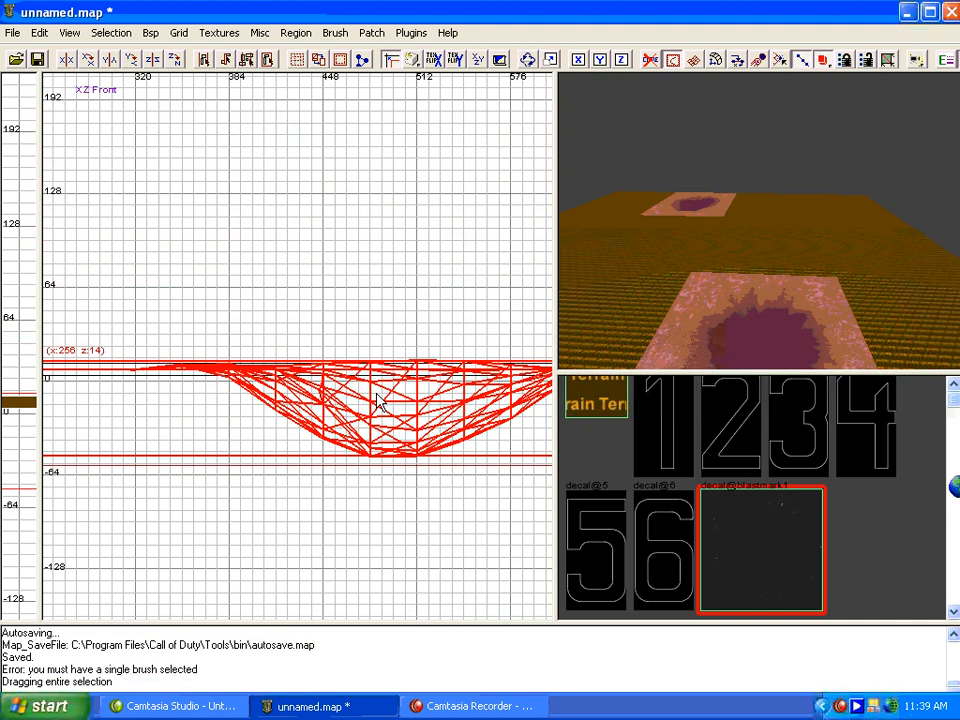
Step: Use a finer grid and offset the blast mark patches slightly above the crater surfaces, then deselect them
scroll(378, 400, "up", 4)
scroll(378, 400, "up", 5)
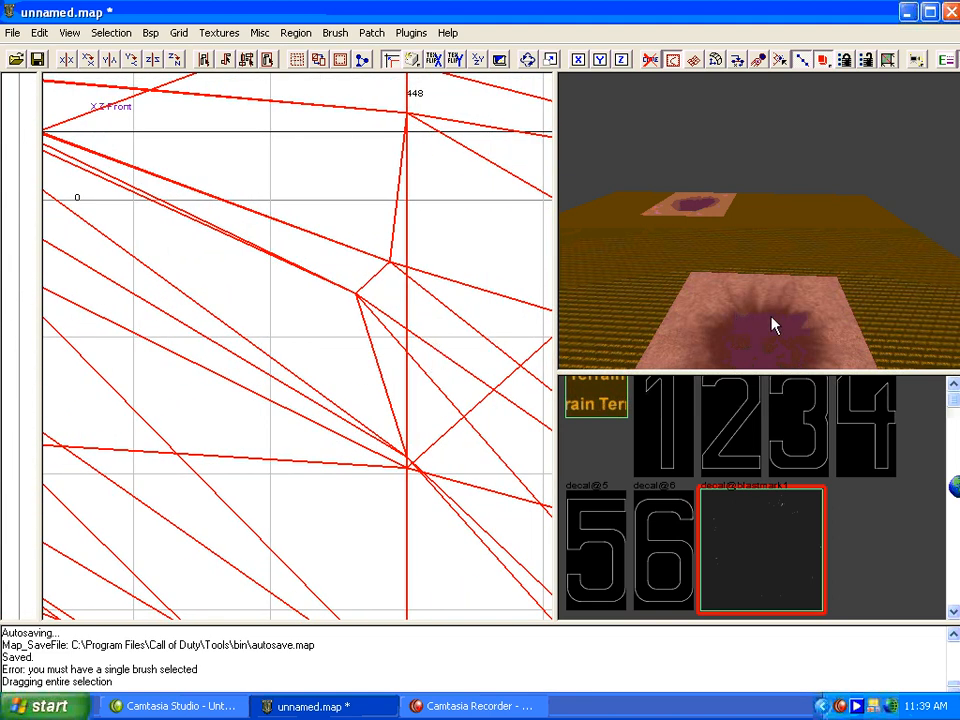
key("4")
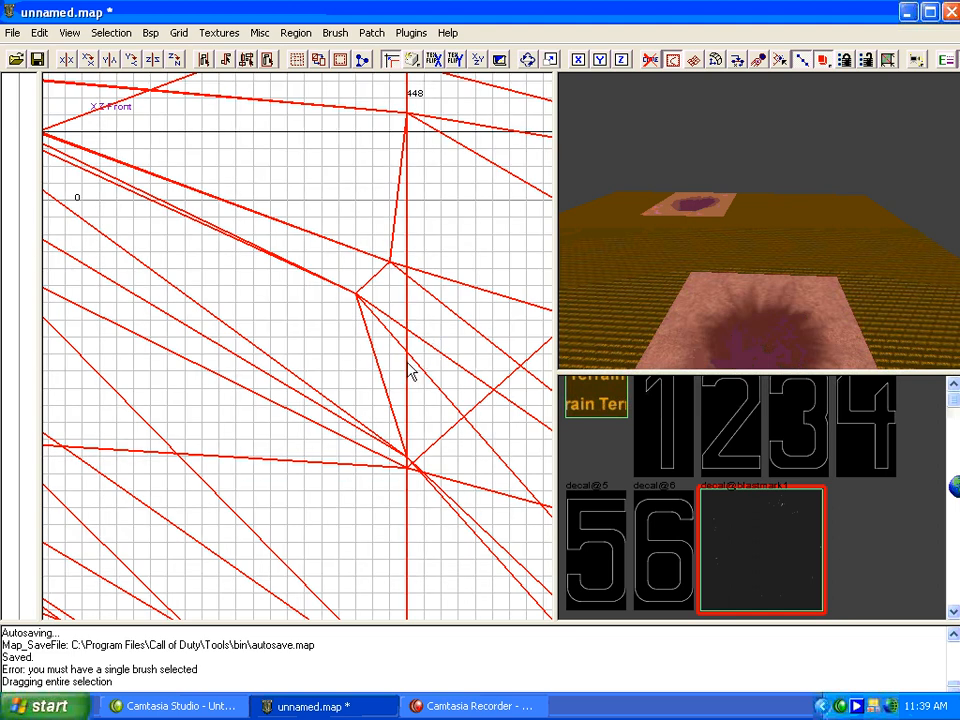
left_click(410, 373)
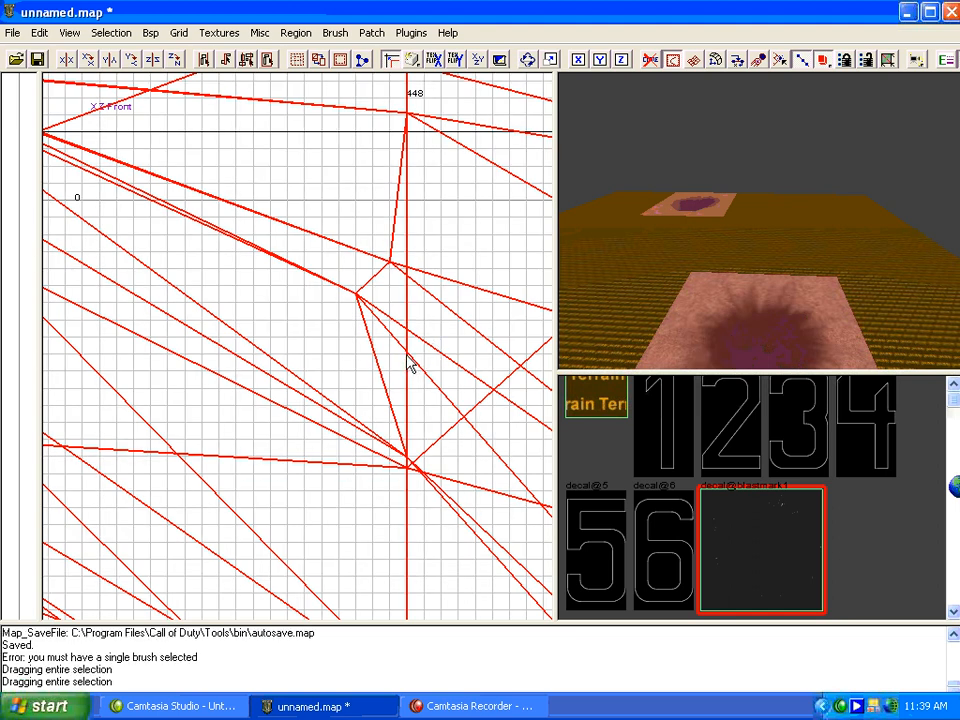
key("space")
right_click_drag(699, 278, 718, 272)
key("Escape")
Step: Select the overlay patch on the nearer crater and apply the decal@cratered_ground texture to it
left_click(754, 285, "shift")
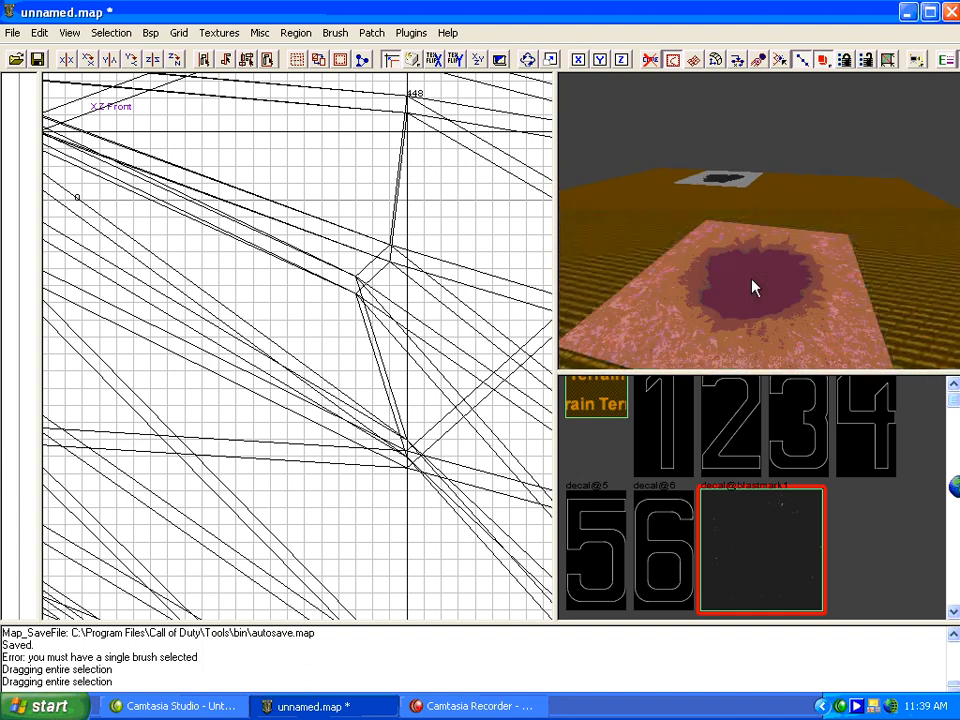
scroll(780, 527, "down", 5)
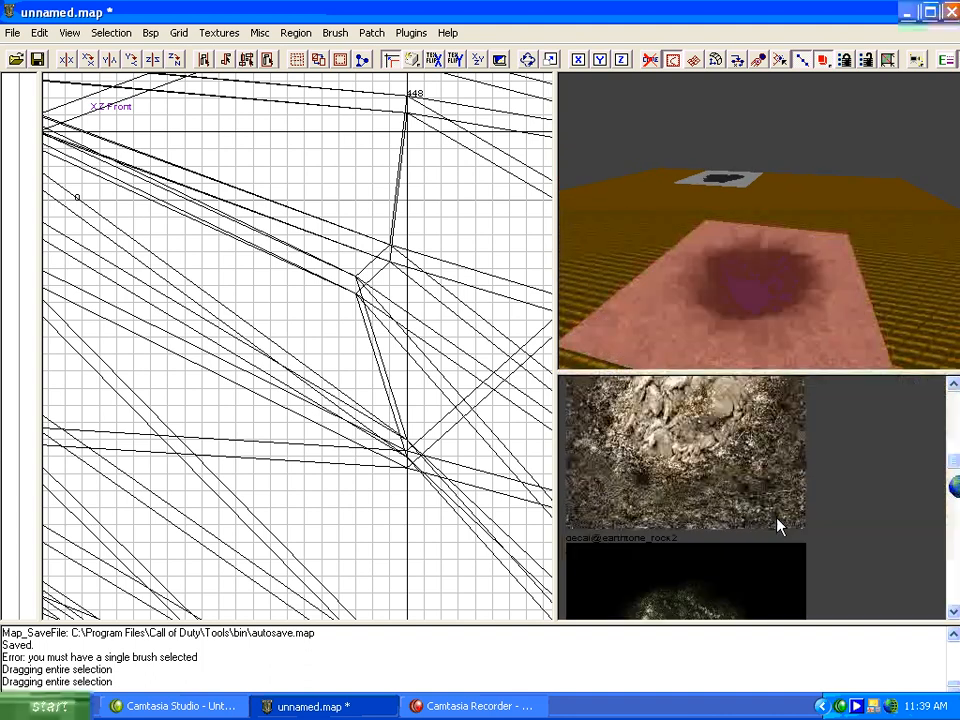
left_click(780, 527)
right_click_drag(784, 290, 797, 268)
key("Escape")
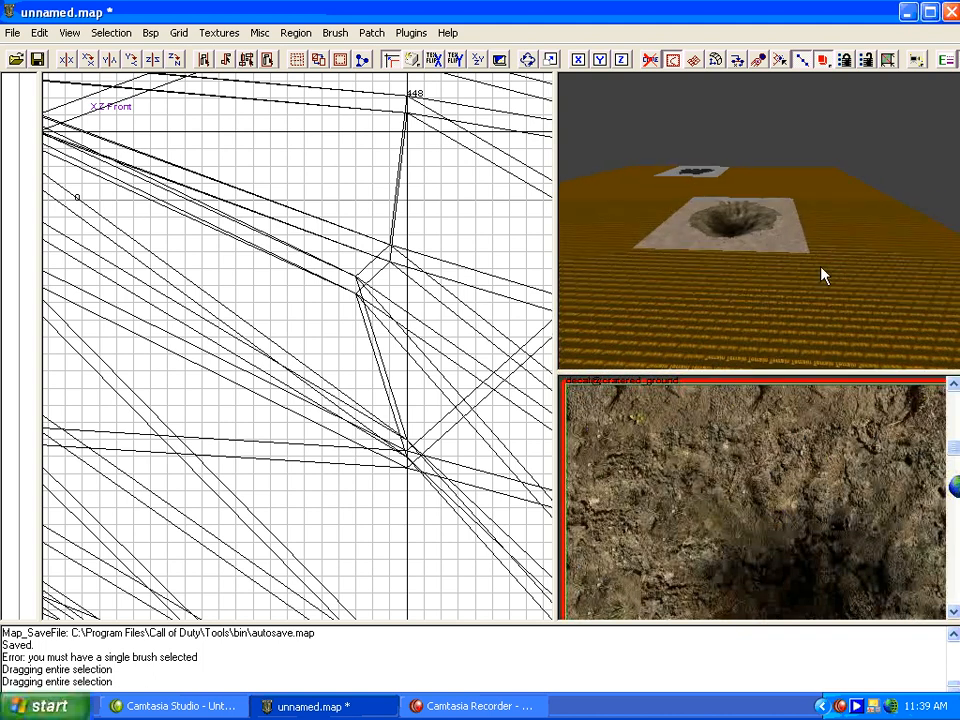
Step: Select the terrain around the craters and raise broad mounds with Paint Height at outer radius 320 and amplitude 0.5
left_click(832, 175, "shift")
right_click_drag(655, 203, 706, 268)
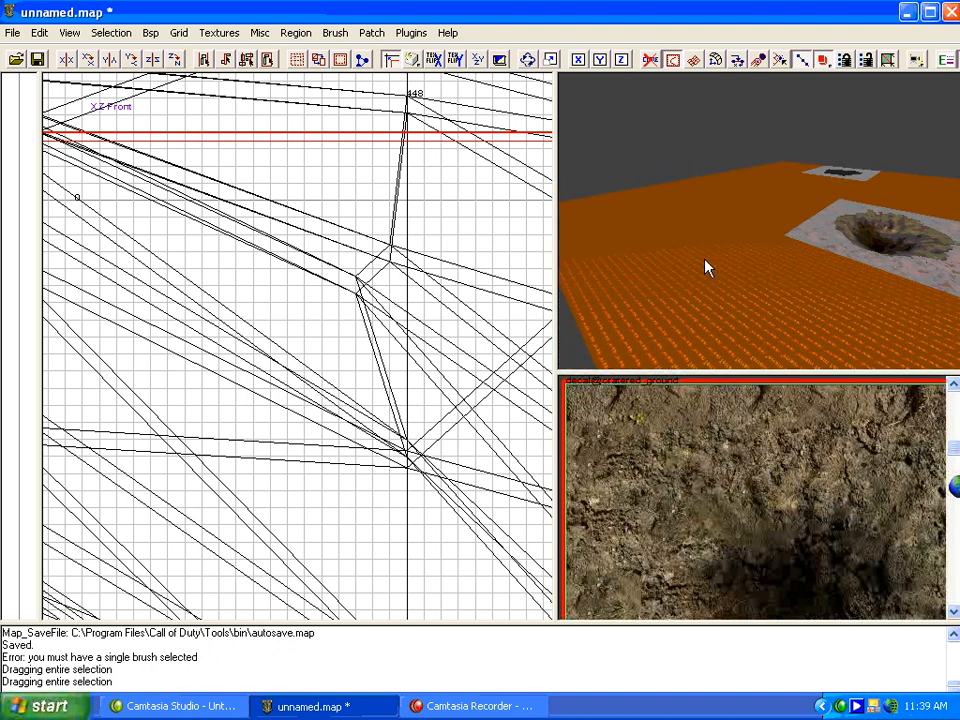
key("shift+p")
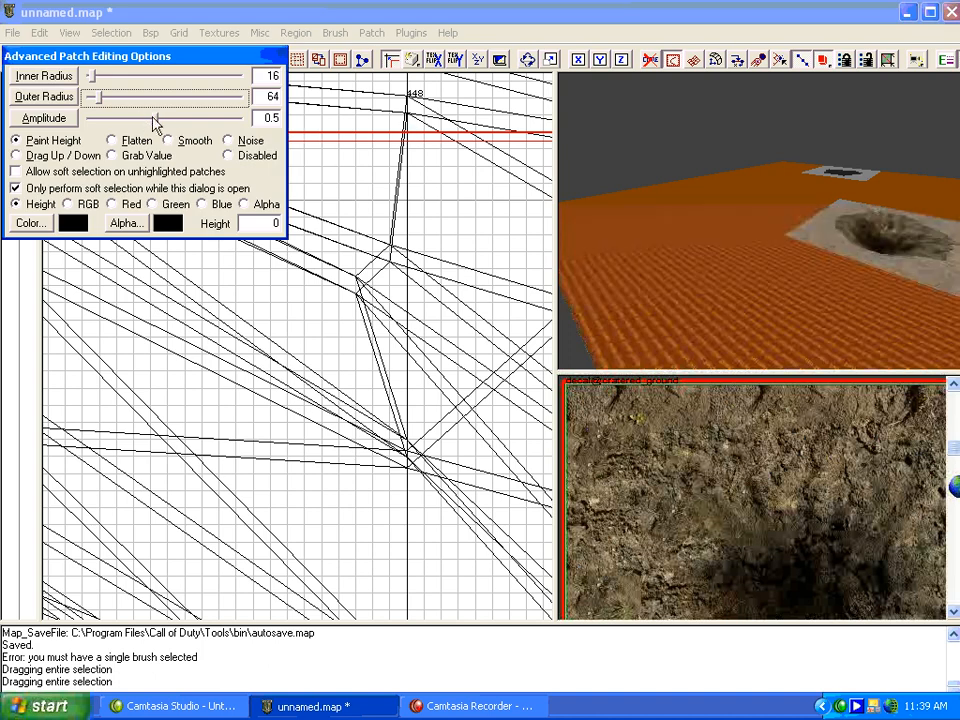
left_click(150, 32)
left_click(168, 17)
left_click(100, 97)
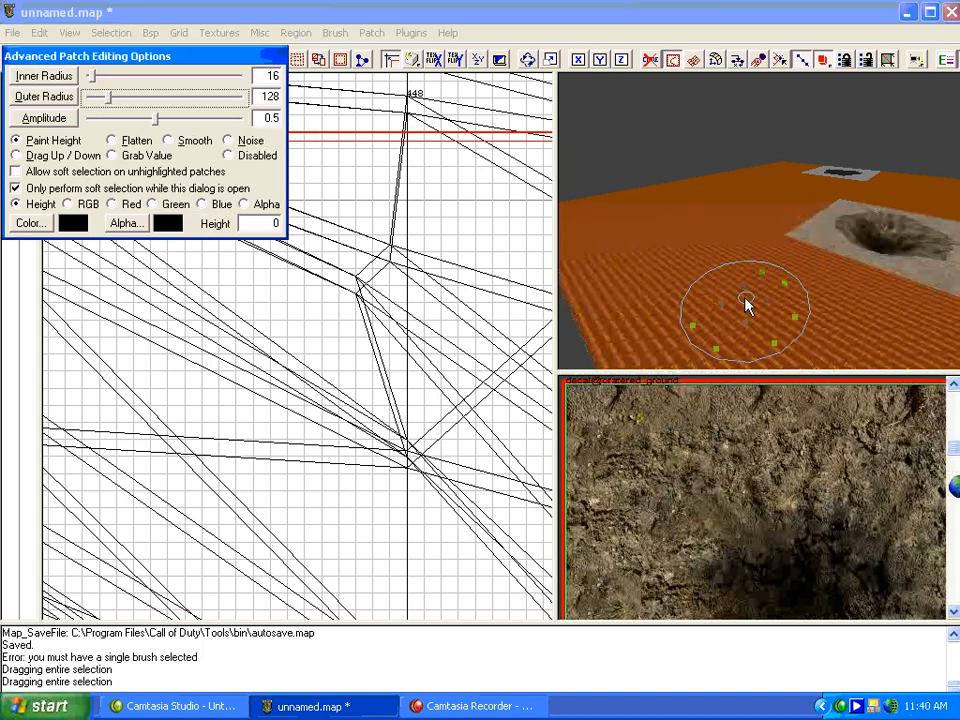
left_click(117, 99)
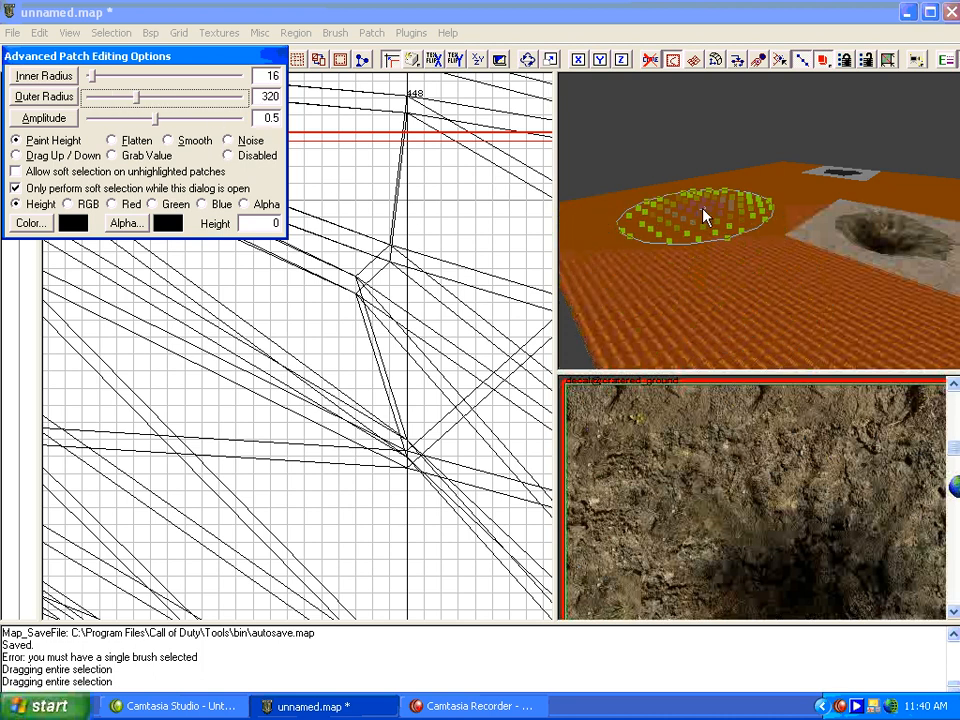
right_click_drag(703, 217, 740, 222)
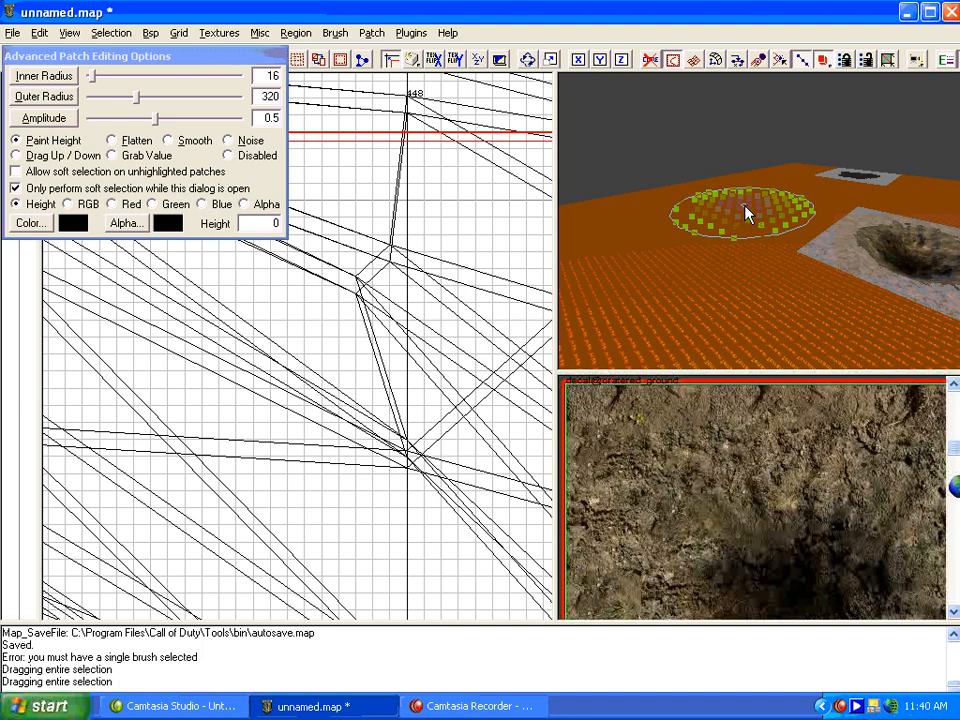
key("alt")
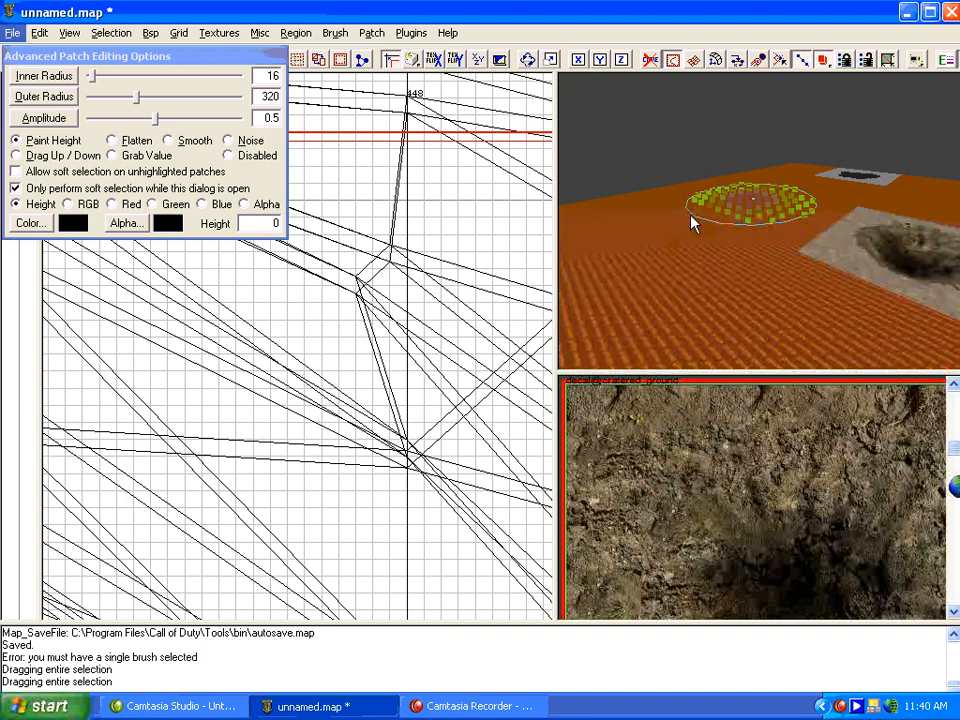
left_click_drag(735, 216, 685, 260)
right_click_drag(685, 260, 717, 229)
mouse_move(717, 229)
left_mouse_down()
mouse_move(660, 274)
mouse_move(700, 232)
mouse_move(711, 242)
left_mouse_up()
right_click_drag(708, 240, 703, 240)
Step: Reduce the outer radius to 160 and paint smaller height bumps across the terrain around the craters
left_click_drag(137, 97, 116, 100)
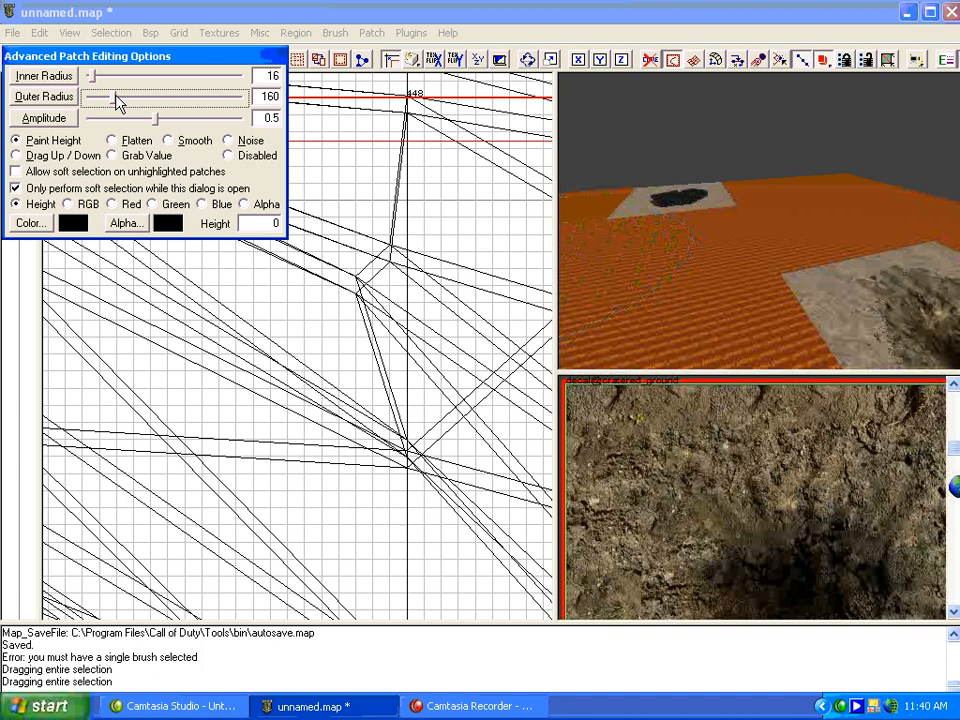
left_click(684, 260)
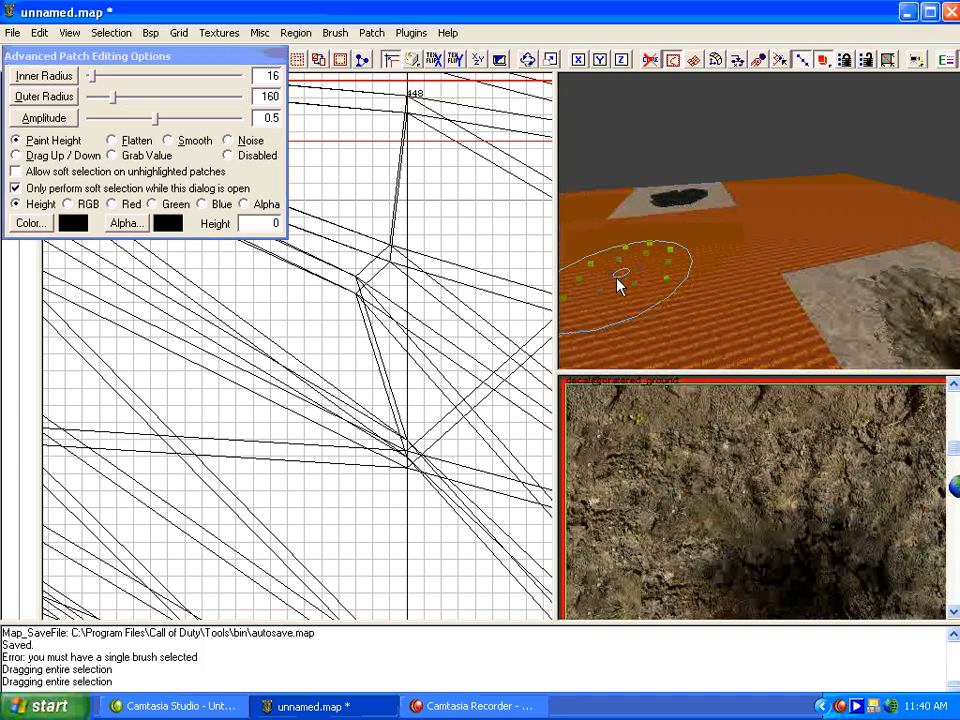
right_click_drag(692, 261, 687, 264)
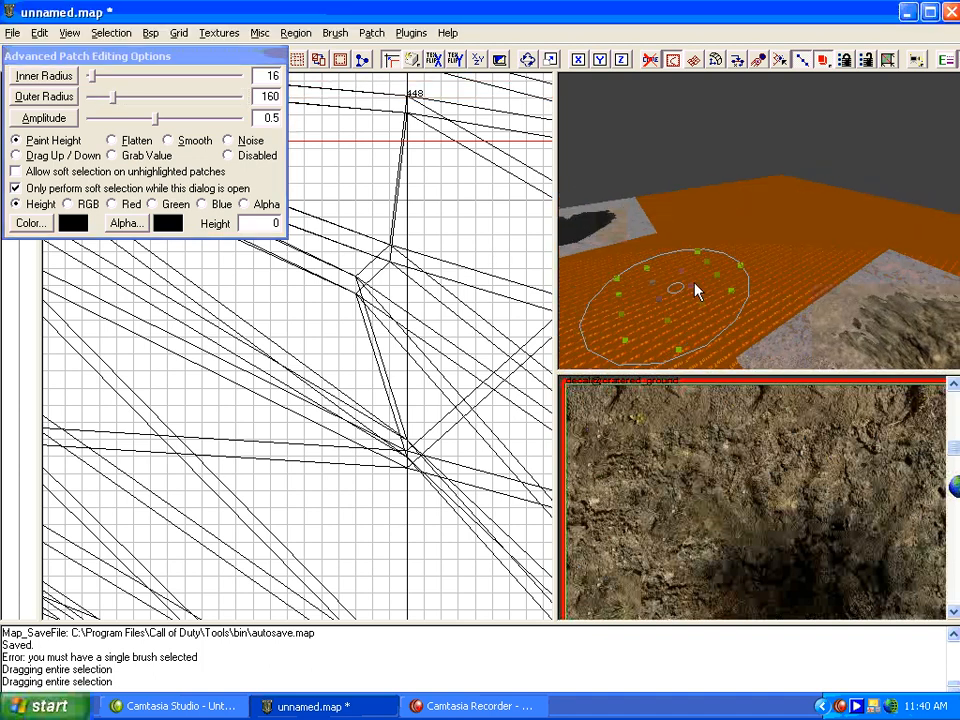
right_click_drag(795, 223, 801, 233)
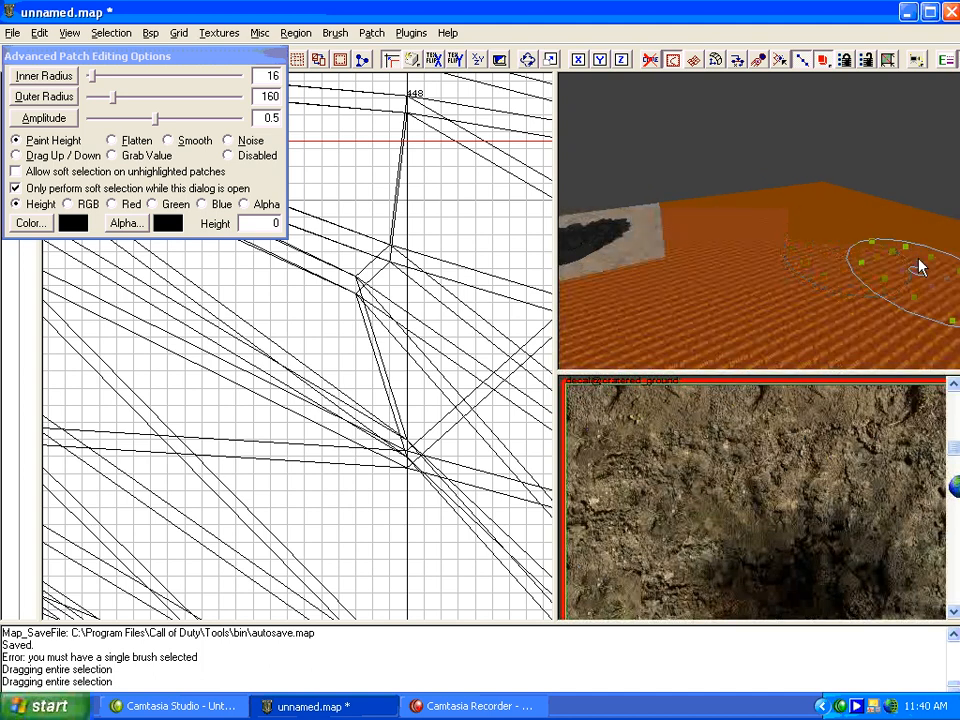
right_click_drag(800, 268, 793, 264)
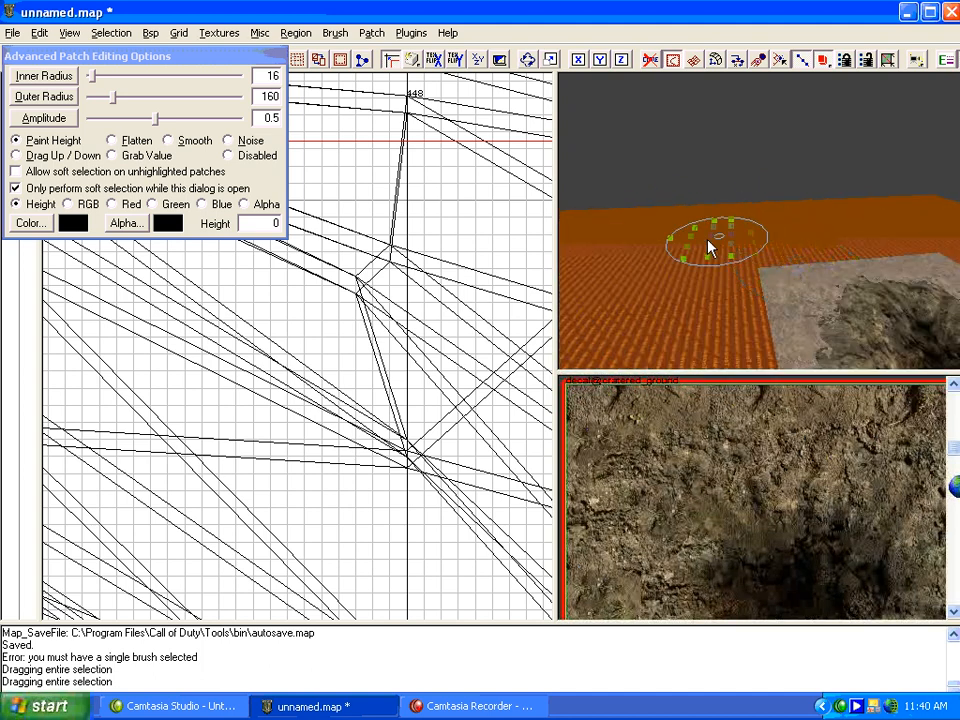
mouse_move(652, 303)
right_mouse_down()
mouse_move(733, 337)
mouse_move(714, 328)
right_mouse_up()
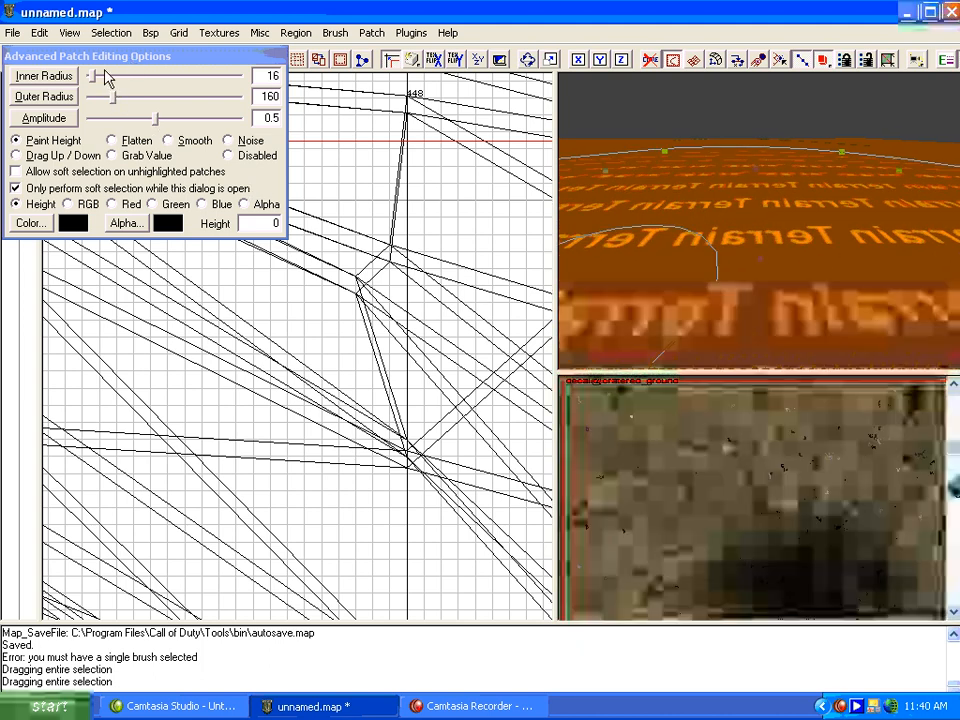
Step: Set the amplitude to 1 and paint stronger height variations over the rest of the terrain
left_click(156, 120)
right_click_drag(805, 241, 805, 235)
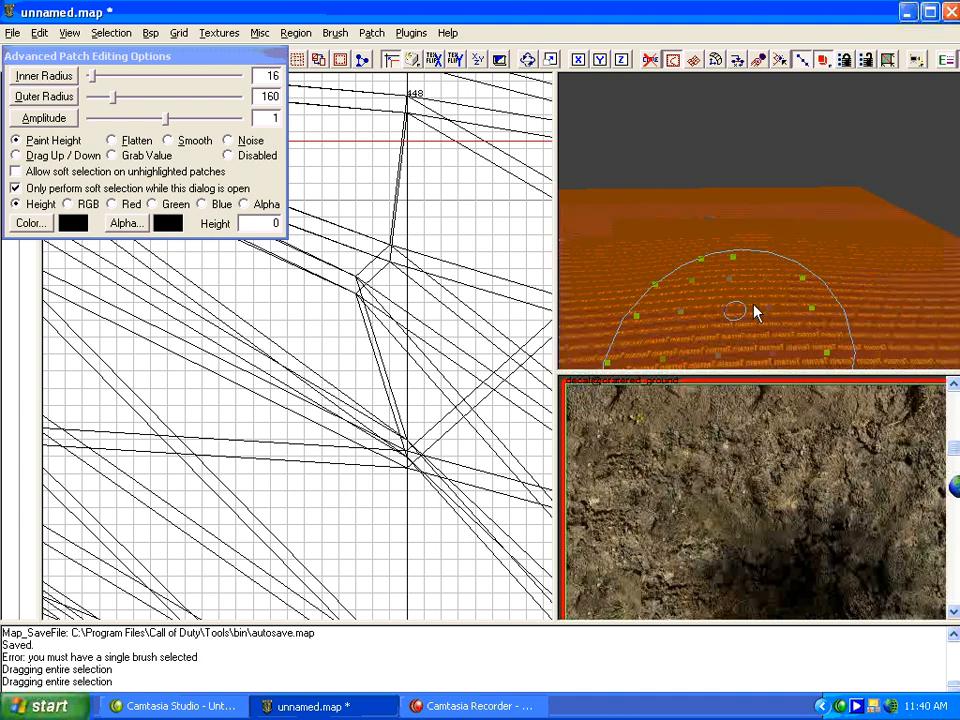
right_click_drag(838, 247, 784, 274)
mouse_move(677, 242)
right_mouse_down()
mouse_move(722, 244)
mouse_move(701, 302)
mouse_move(690, 242)
right_mouse_up()
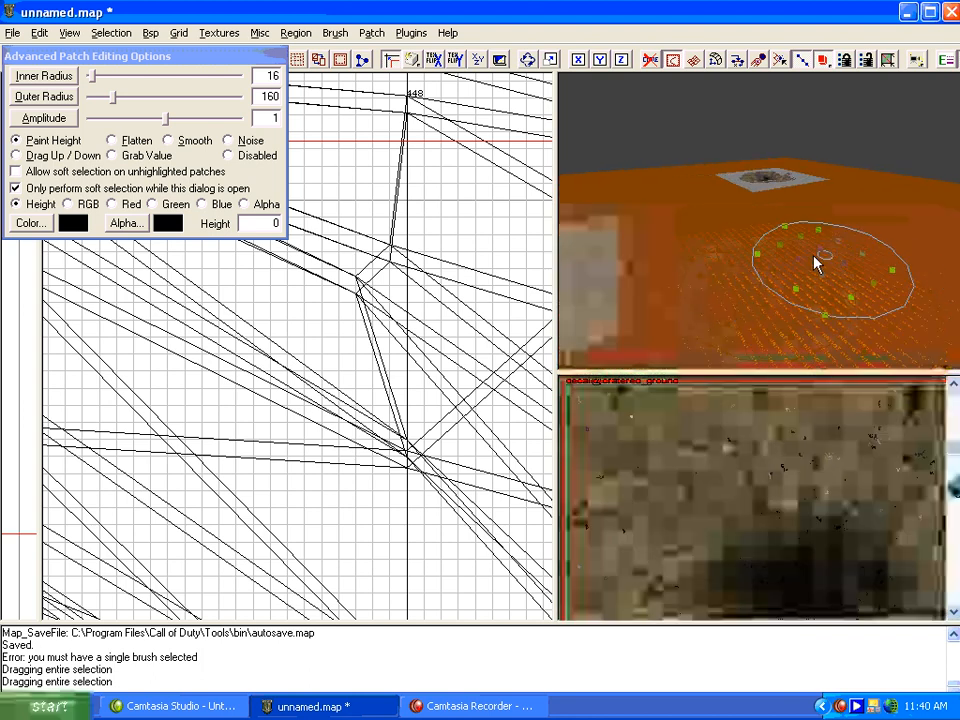
right_click_drag(825, 261, 821, 283)
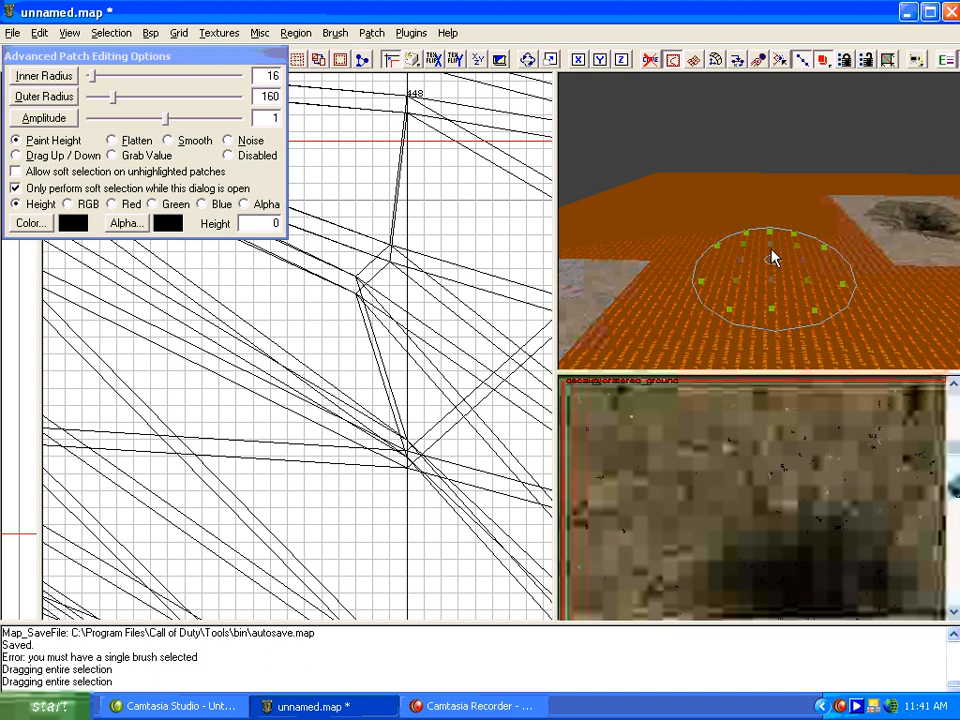
mouse_move(782, 336)
right_mouse_down()
mouse_move(793, 354)
mouse_move(783, 340)
right_mouse_up()
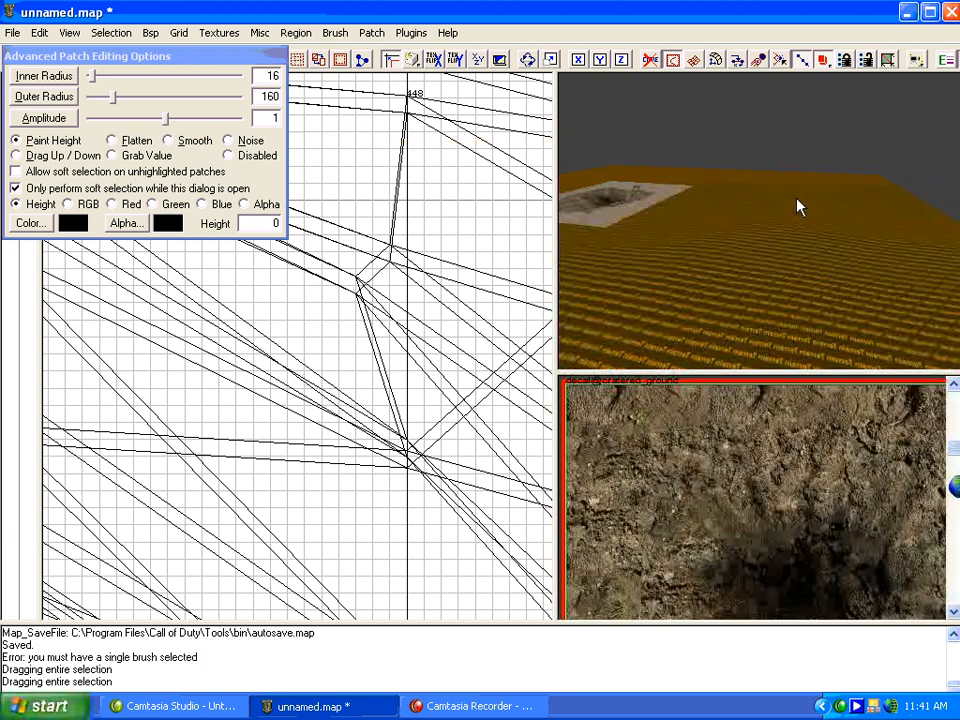
Step: Select all terrain patches surrounding the craters and apply the in-use texture ground/dirt@earthbasenoise_lpa to them
left_click_drag(799, 208, 757, 237)
key("g")
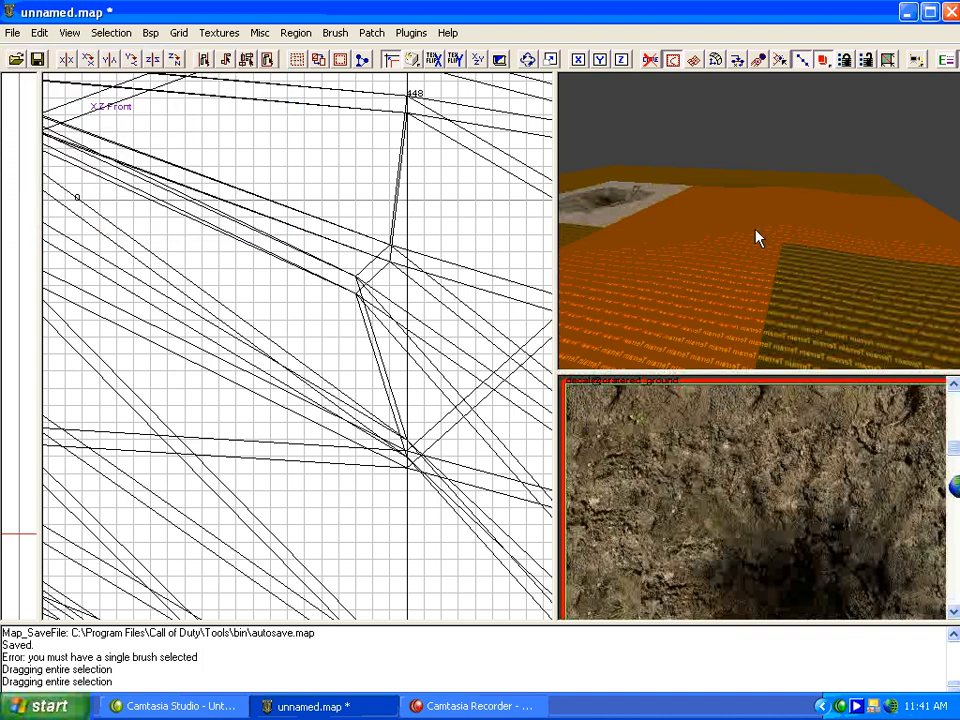
right_click_drag(808, 279, 808, 277)
left_click(692, 192, "shift")
left_click(848, 219, "shift")
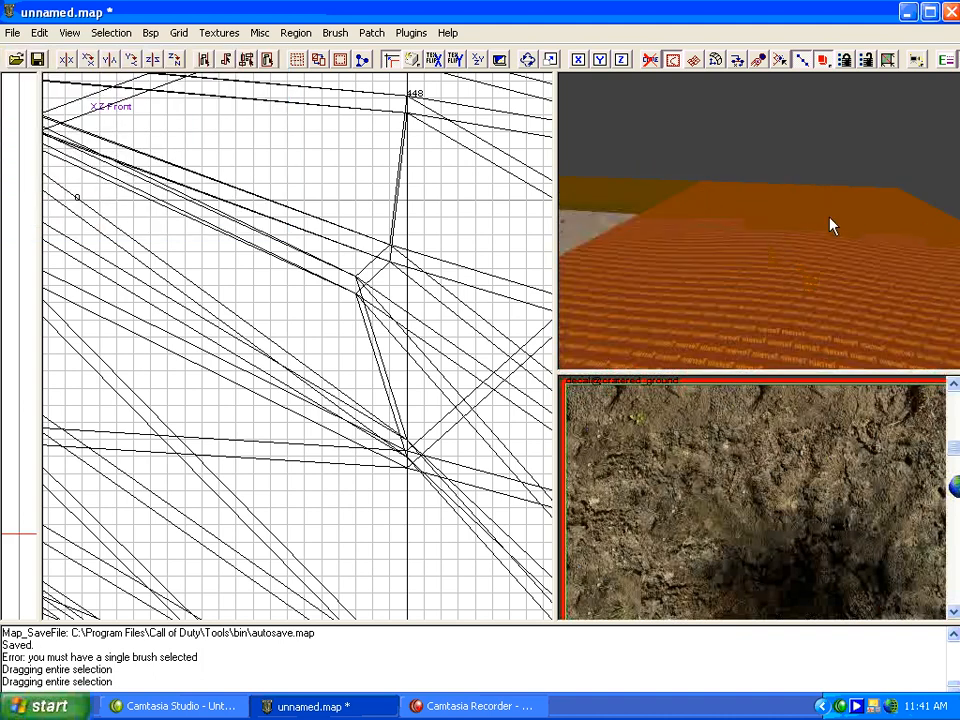
left_click(621, 180, "shift")
right_click_drag(621, 180, 604, 206)
left_click(626, 178, "shift")
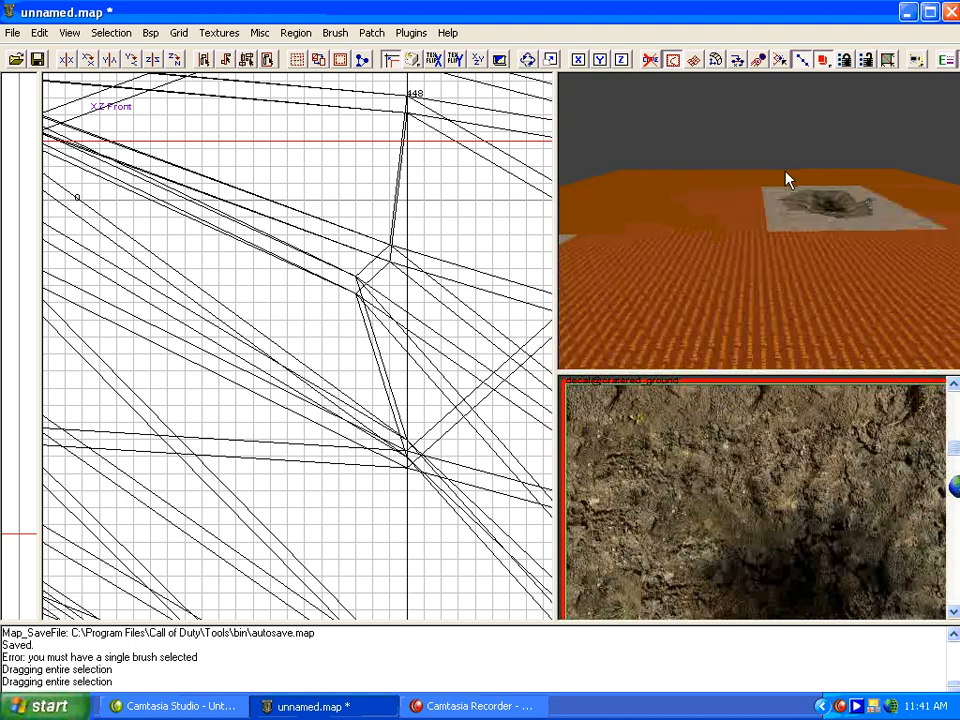
mouse_move(730, 181)
right_mouse_down()
mouse_move(709, 204)
mouse_move(726, 205)
right_mouse_up()
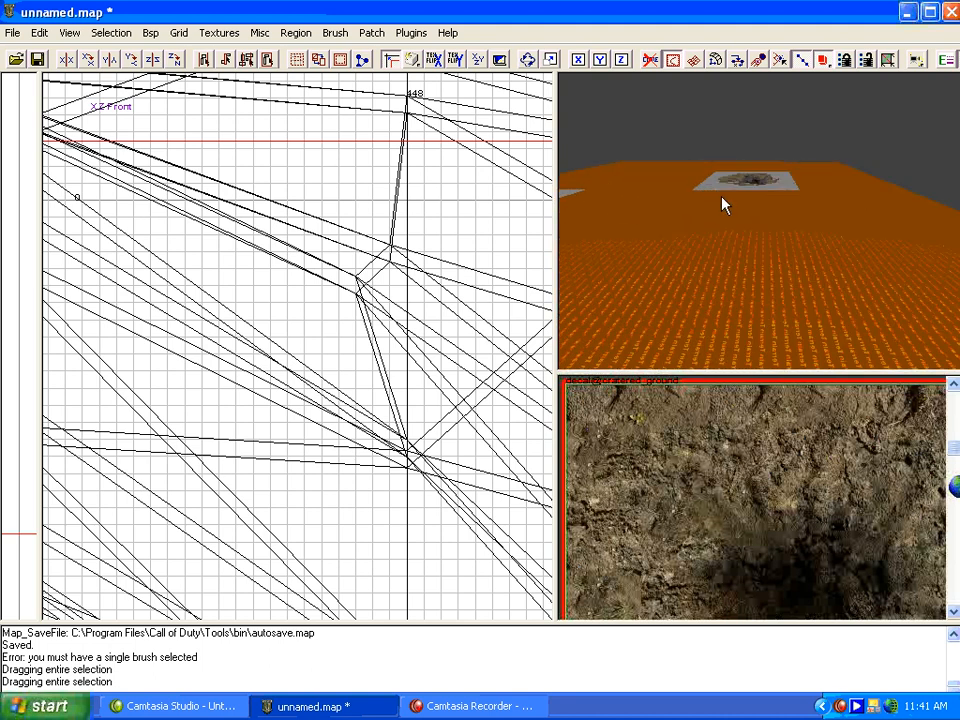
scroll(782, 577, "up", 2)
key("u")
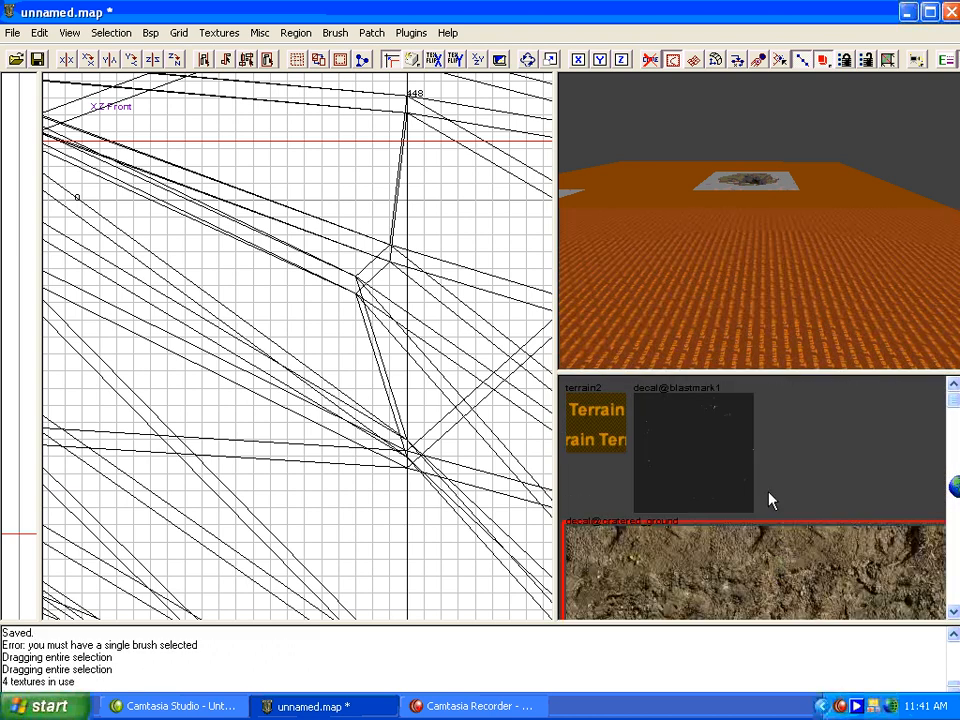
scroll(770, 500, "down", 3)
left_click(745, 462)
Step: Apply CAP texture mapping to the selected surrounding terrain patches and deselect them
scroll(776, 275, "up", 6)
key("Down")
key("Left")
key("Left")
key("s")
left_click(334, 441)
left_click(531, 135)
key("Escape")
right_click_drag(720, 267, 747, 238)
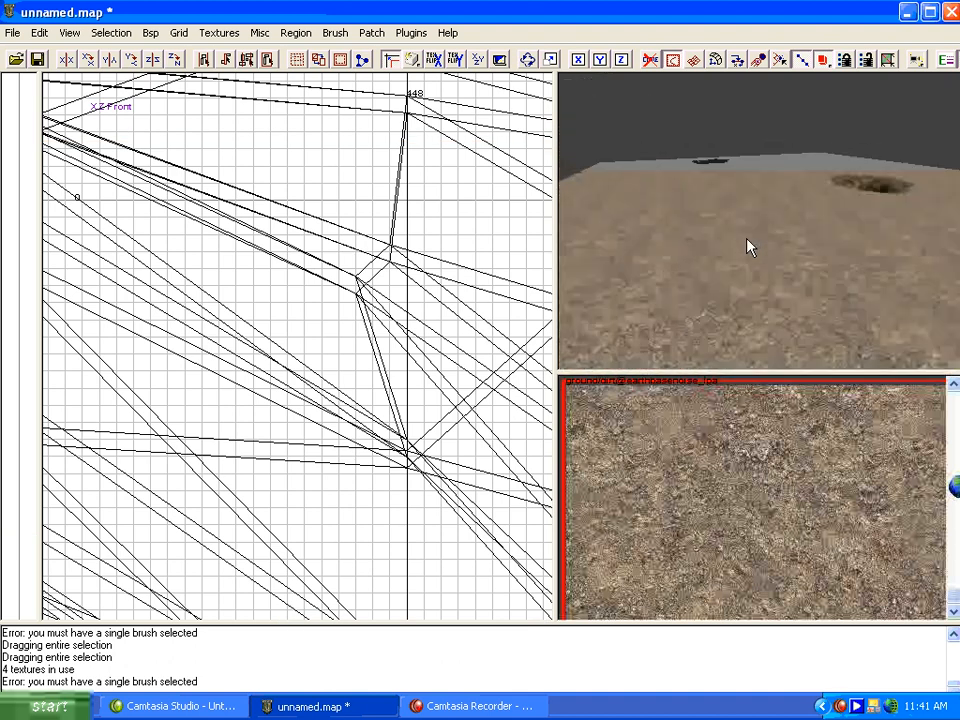
Step: Duplicate one terrain patch beside the craters and raise the copy slightly above the original
left_click(765, 251, "shift")
right_click_drag(765, 251, 628, 217)
scroll(455, 171, "down", 6)
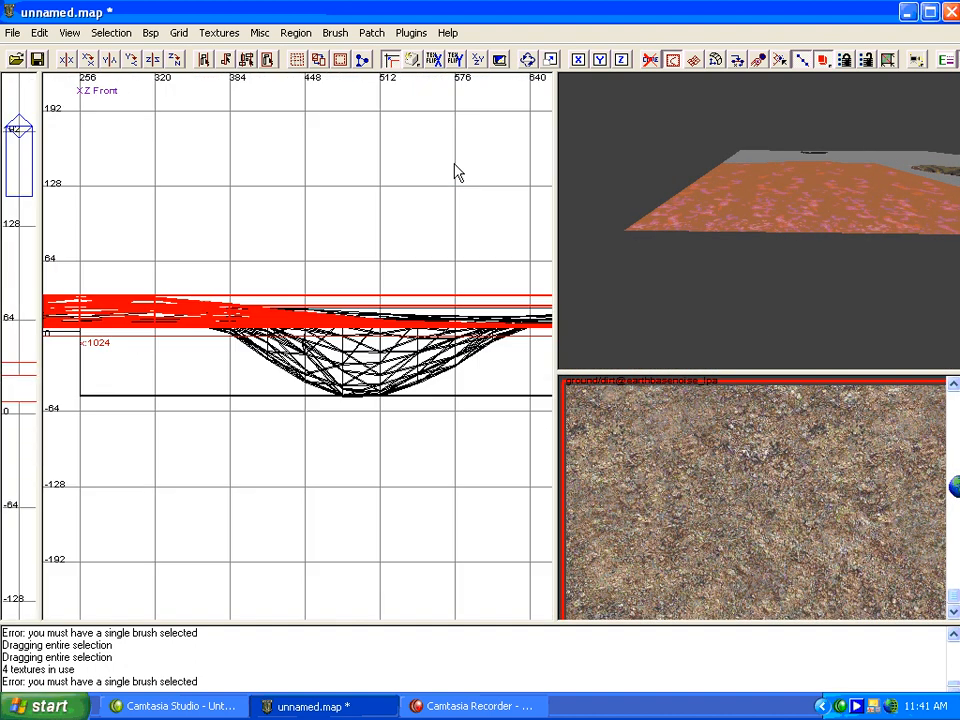
scroll(374, 257, "up", 7)
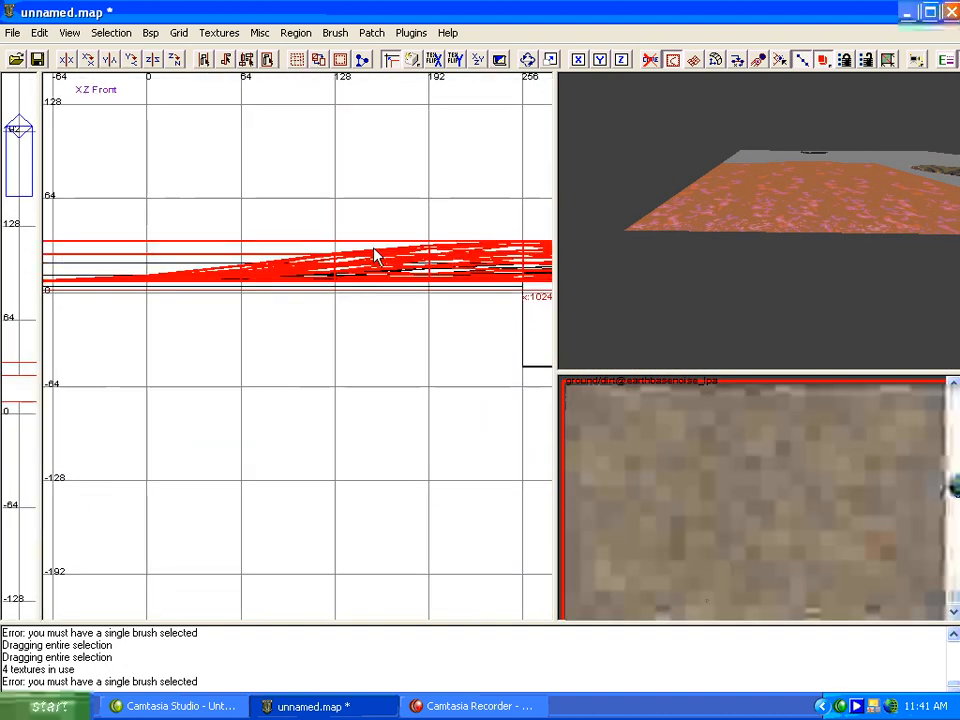
scroll(372, 220, "up", 2)
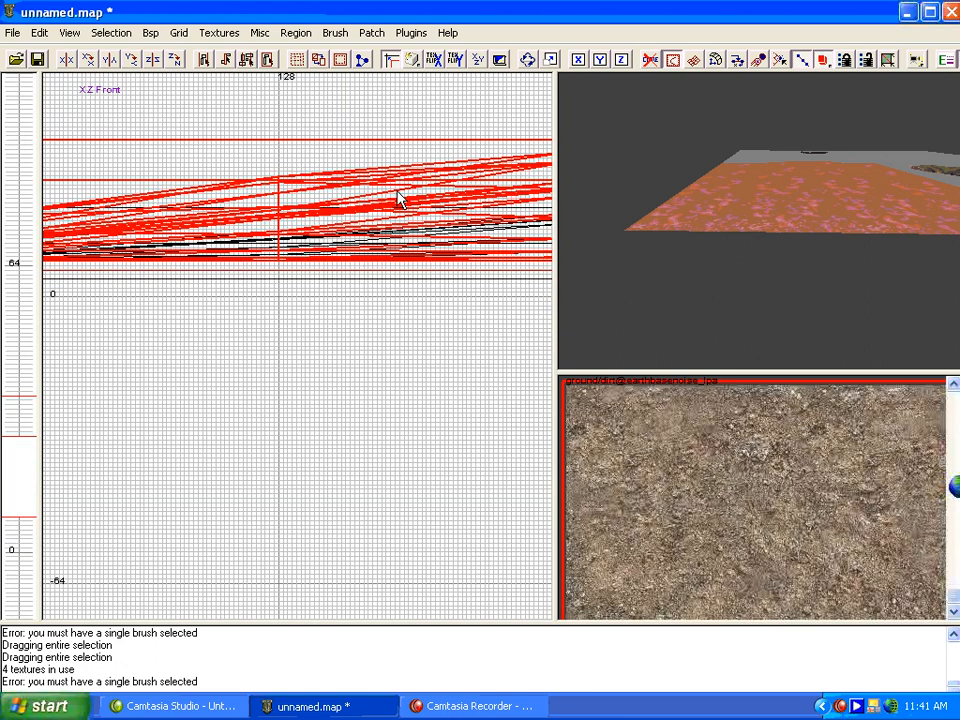
scroll(398, 198, "up", 2)
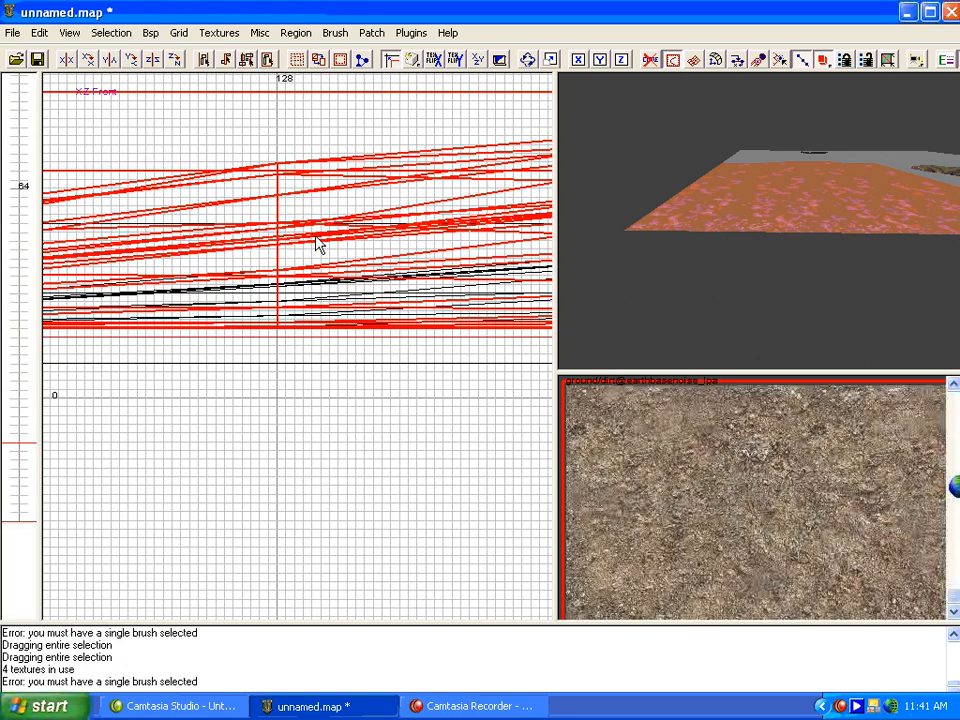
left_click_drag(321, 242, 303, 240)
left_click(303, 236, "shift")
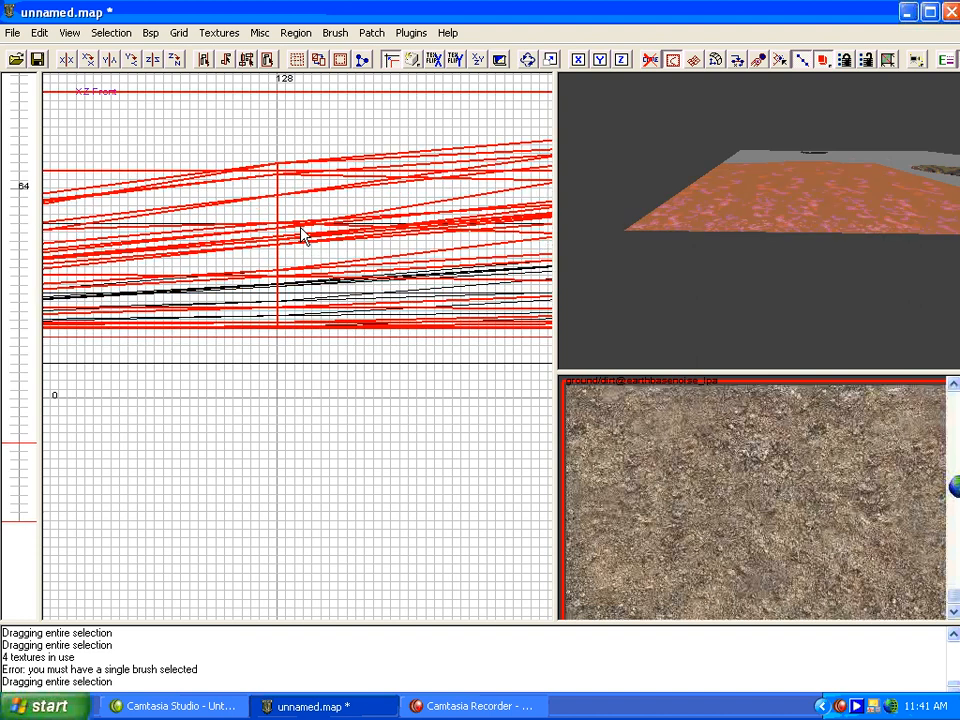
left_click_drag(303, 234, 302, 212)
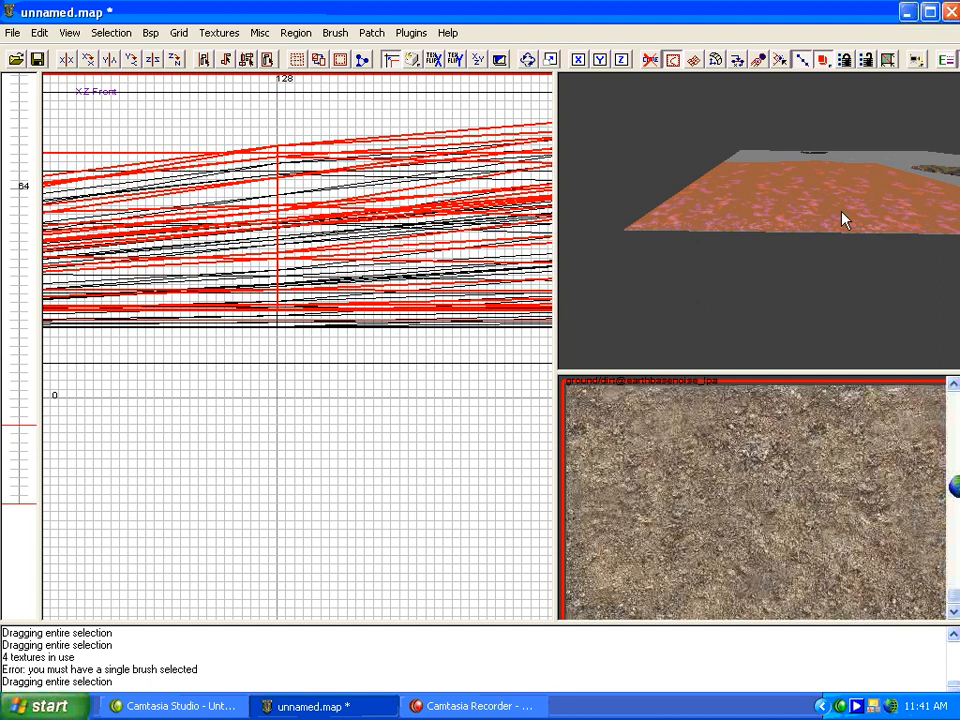
right_click_drag(567, 251, 834, 249)
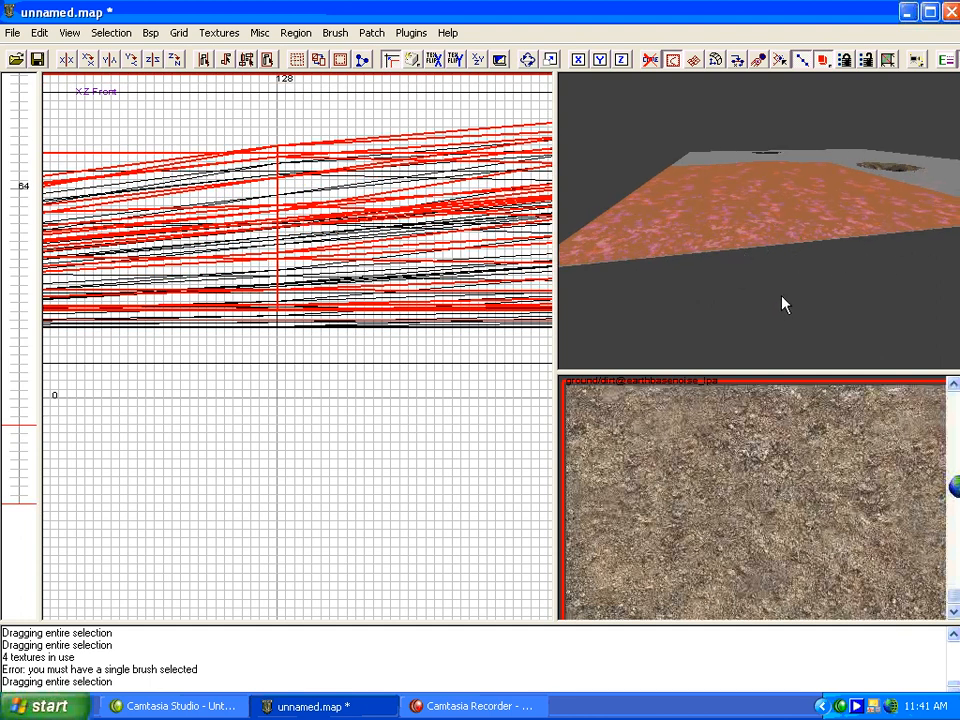
key("d")
key("d")
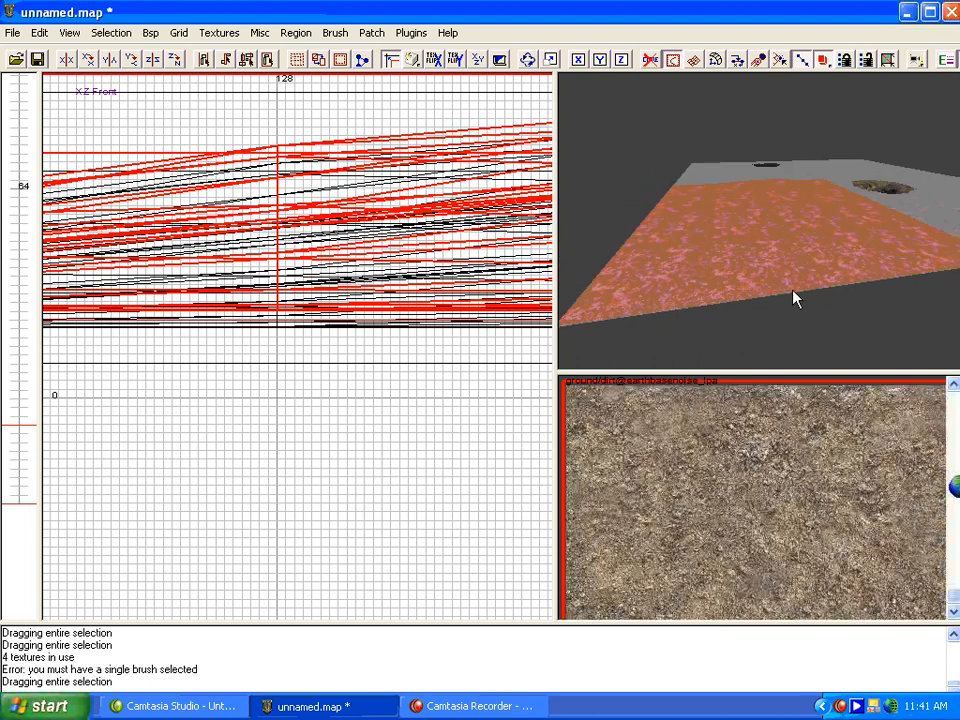
right_click_drag(795, 296, 760, 228)
scroll(797, 483, "up", 3)
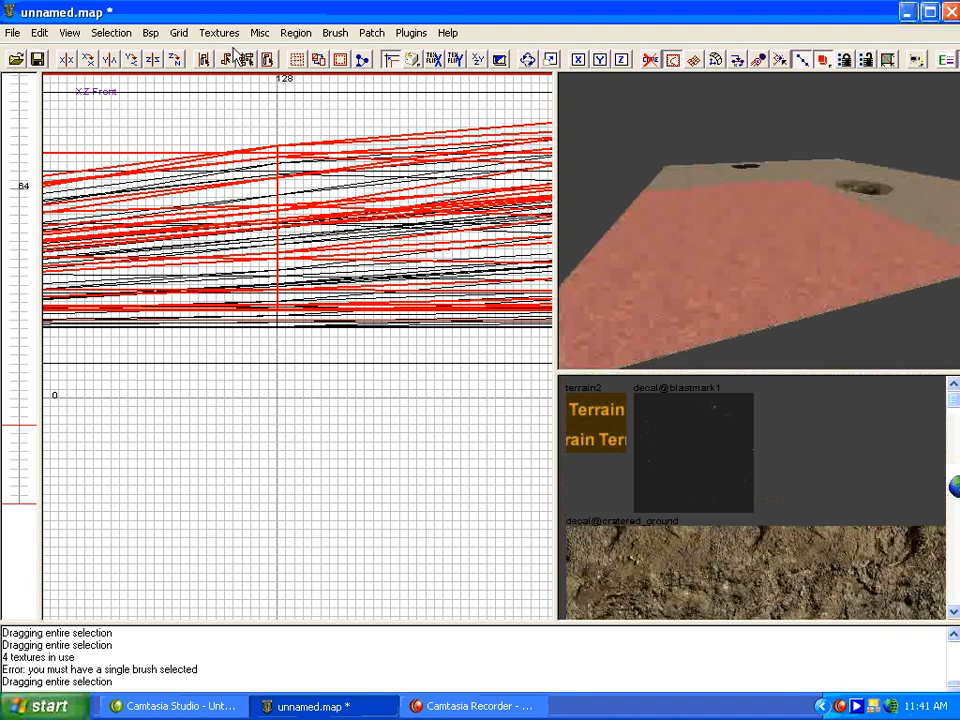
left_click(219, 32)
mouse_move(339, 456)
left_click(415, 369)
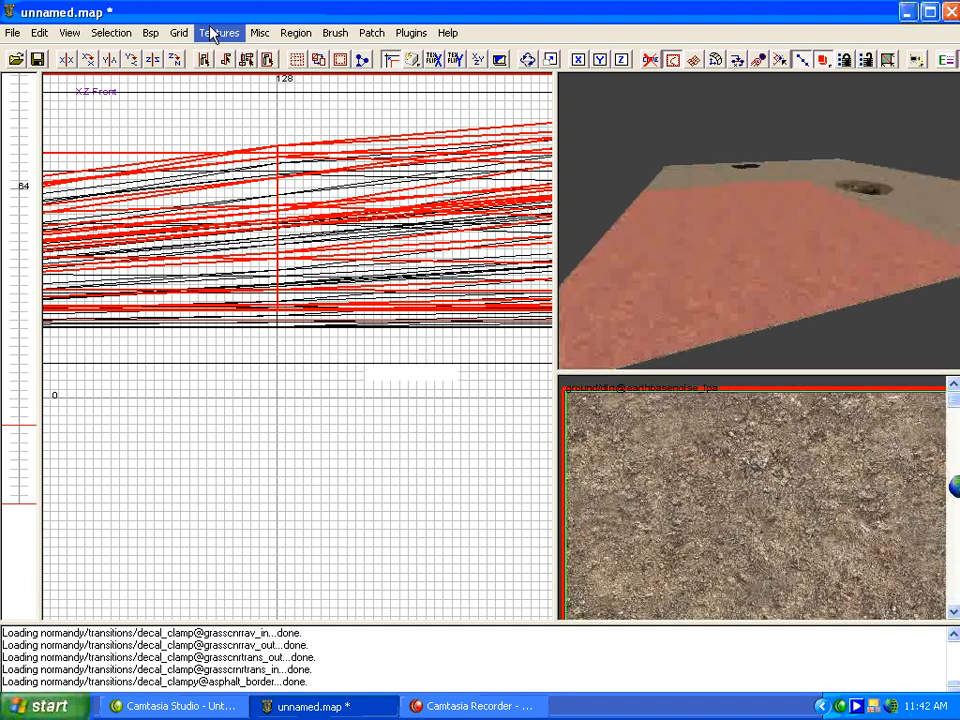
Step: Load the normandy ground textures and apply the grass texture to the raised patch copy
left_click(212, 33)
mouse_move(296, 456)
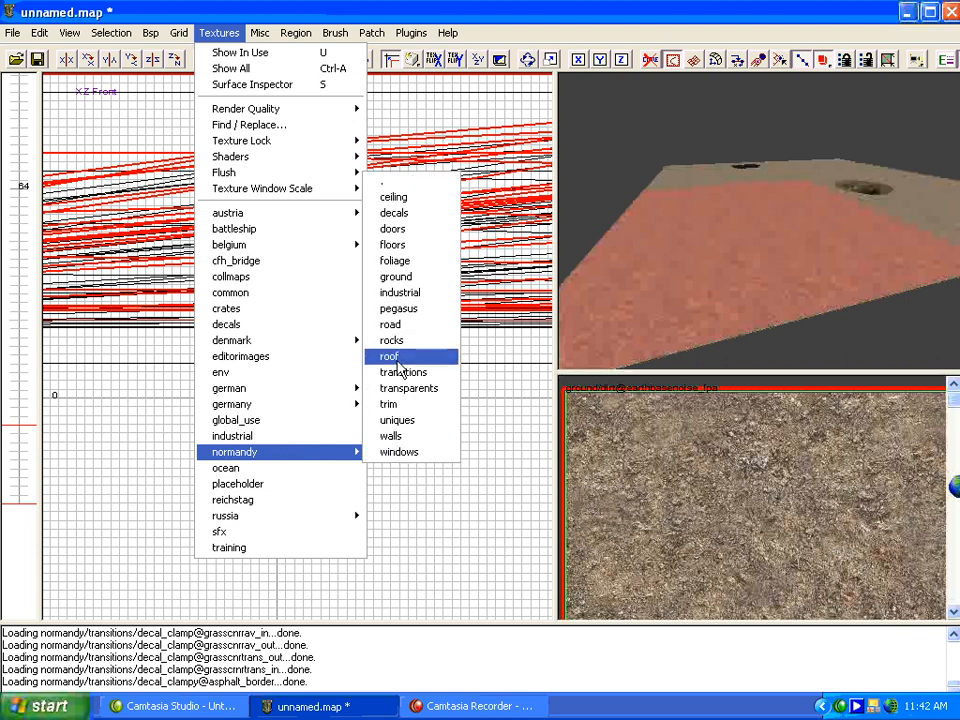
left_click(390, 277)
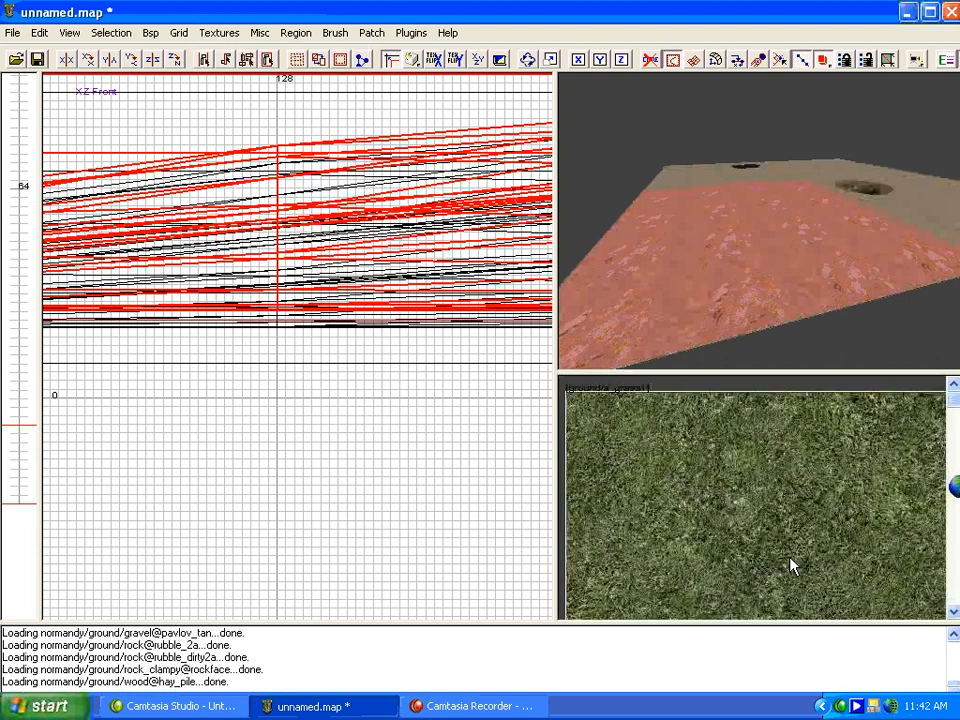
left_click(790, 566)
Step: Open the advanced patch editing options and set them to Flatten, Alpha and an amplitude of 0.5
right_click_drag(803, 237, 780, 270)
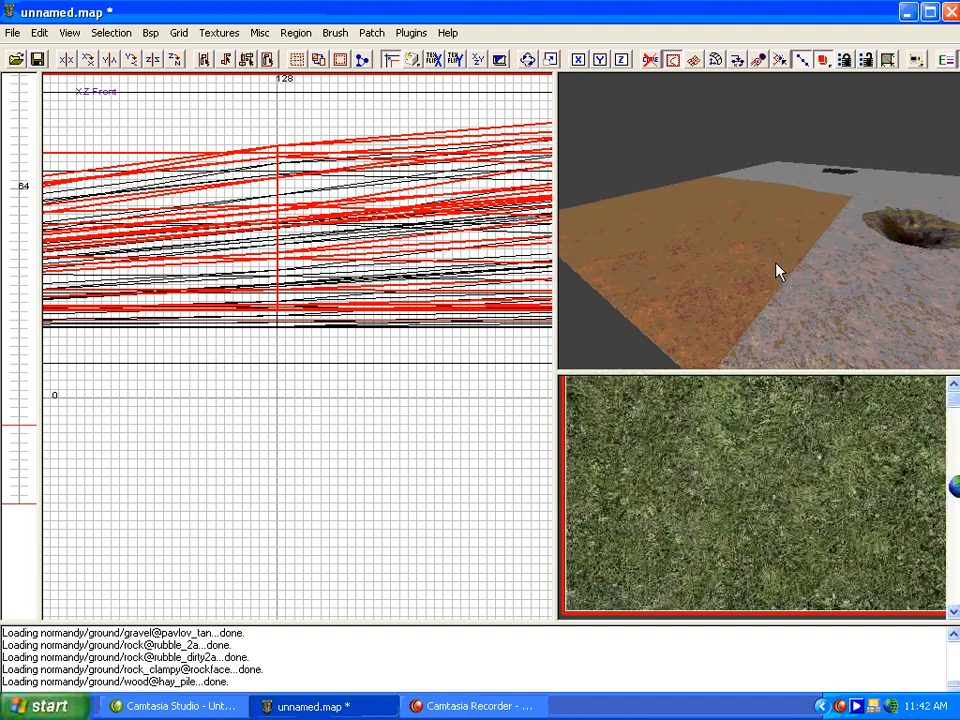
key("y")
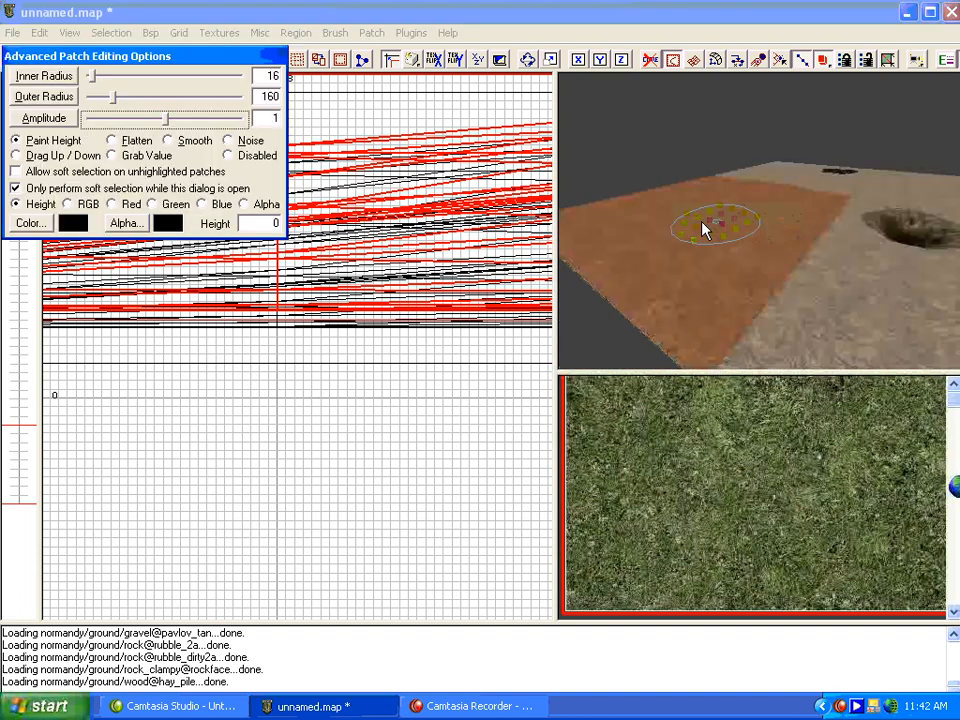
left_click(118, 141)
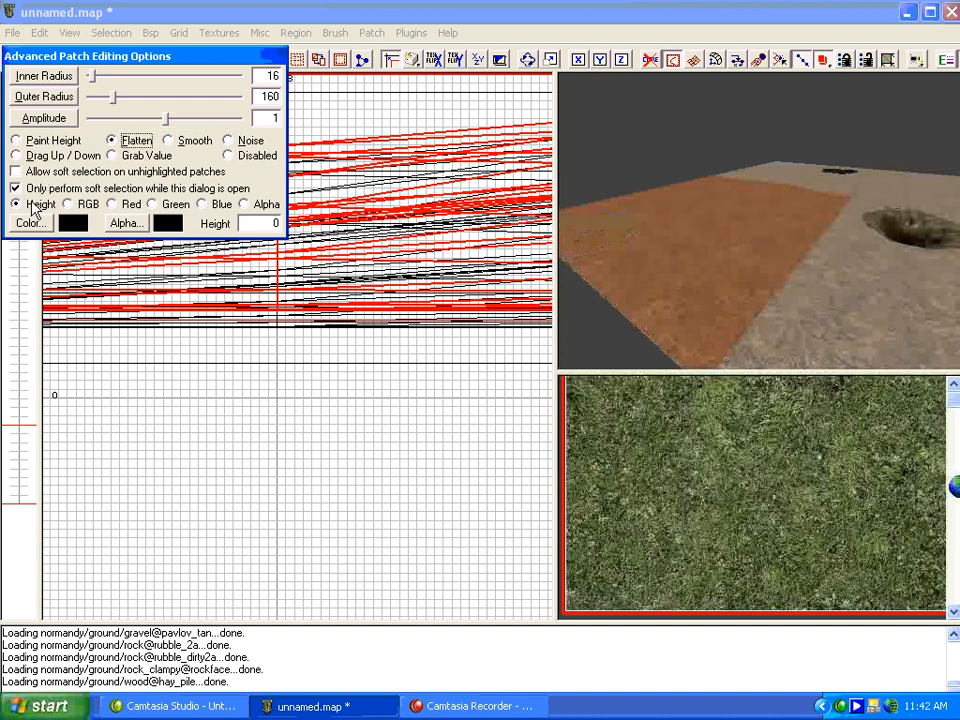
left_click(245, 205)
left_click(187, 38)
left_click(187, 5)
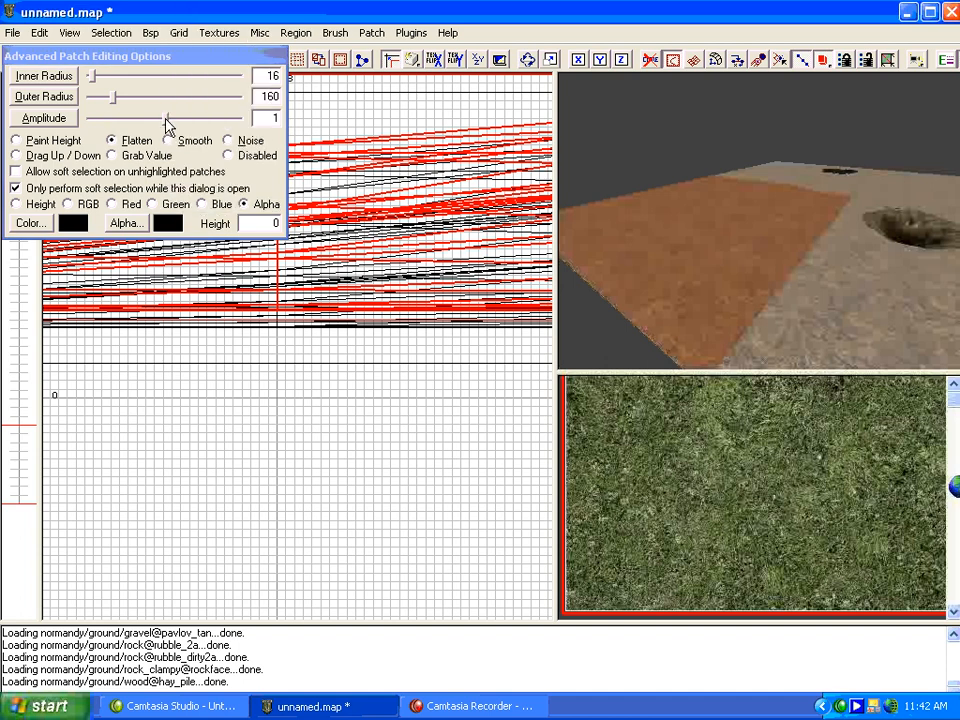
left_click_drag(166, 120, 154, 121)
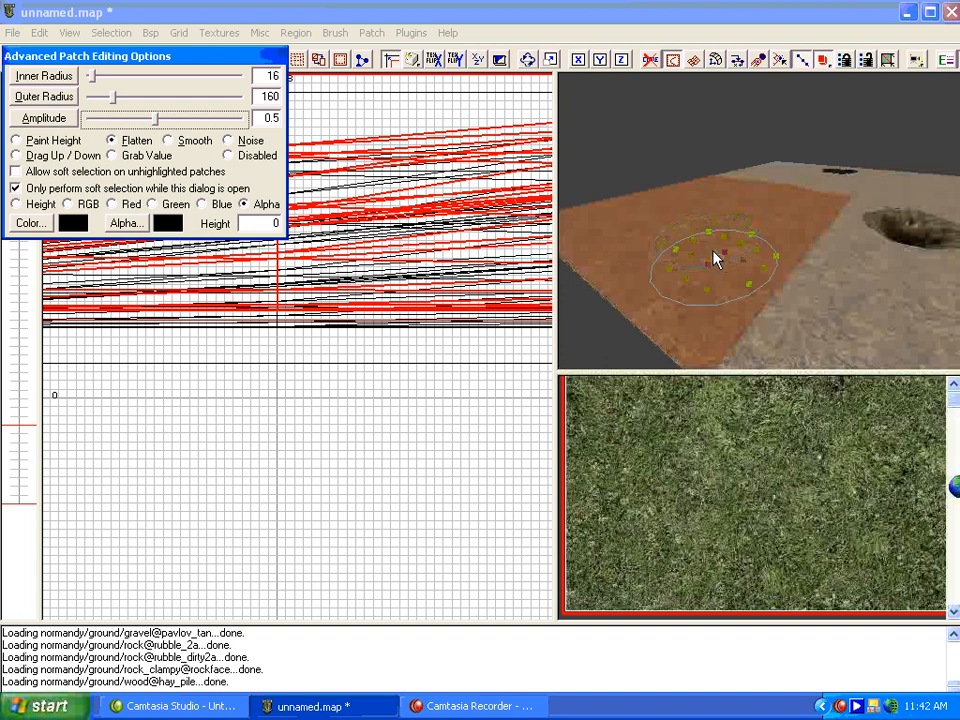
Step: Paint the alpha down along all outer edges of the grass patch, leaving the grass in its middle
mouse_move(730, 303)
left_mouse_down()
mouse_move(718, 326)
mouse_move(685, 347)
mouse_move(725, 341)
mouse_move(717, 343)
mouse_move(725, 316)
mouse_move(785, 260)
mouse_move(681, 301)
mouse_move(598, 264)
mouse_move(658, 326)
mouse_move(612, 290)
mouse_move(773, 288)
mouse_move(804, 254)
left_mouse_up()
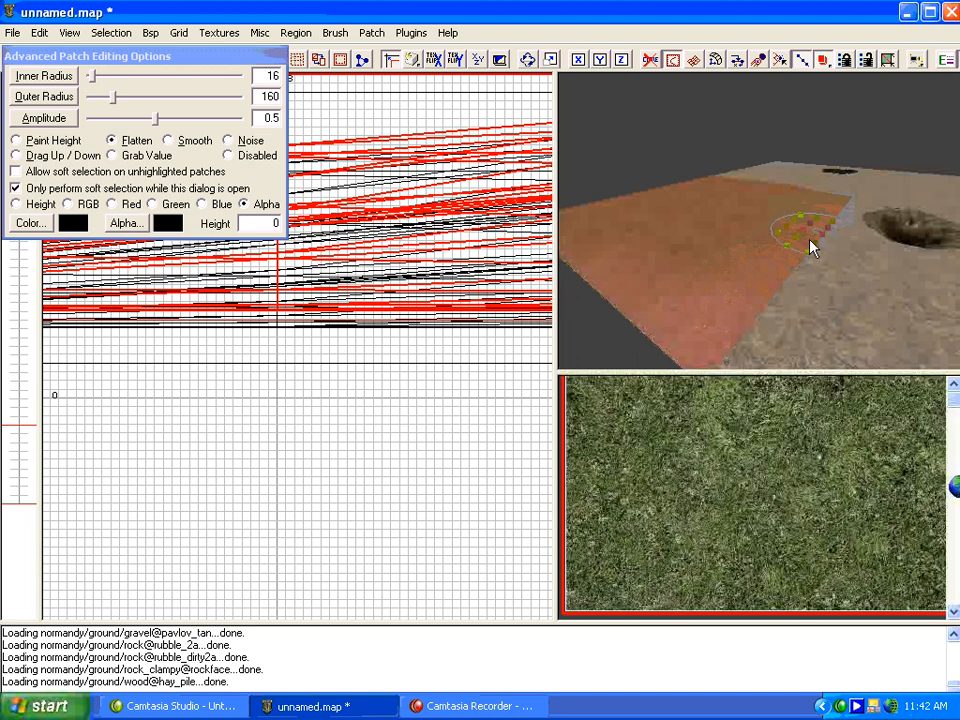
right_click_drag(733, 301, 732, 271)
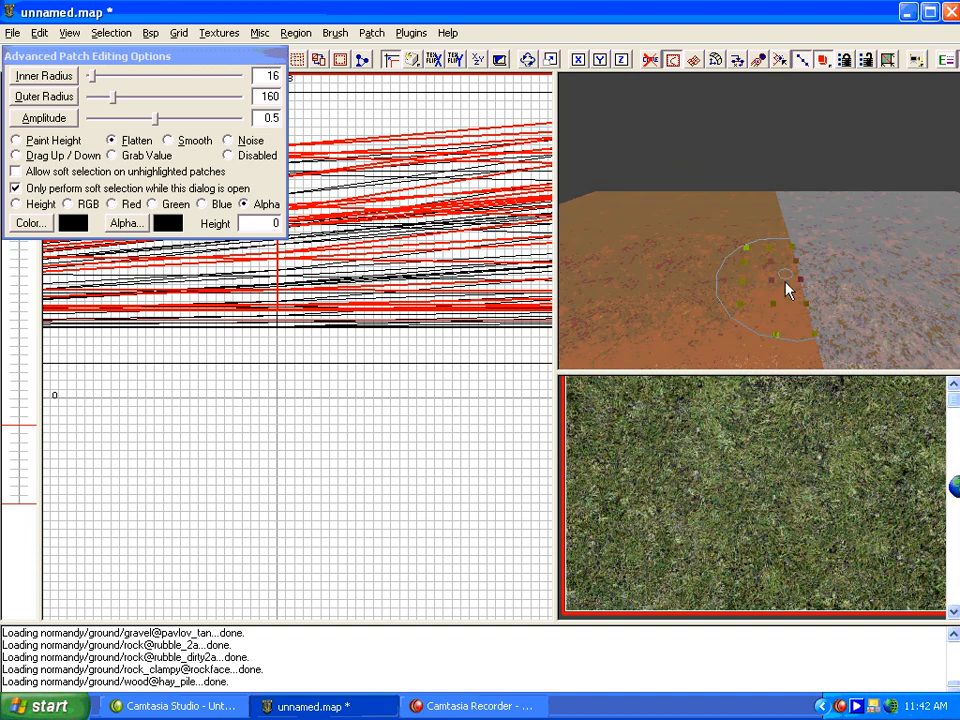
right_click_drag(776, 221, 776, 221)
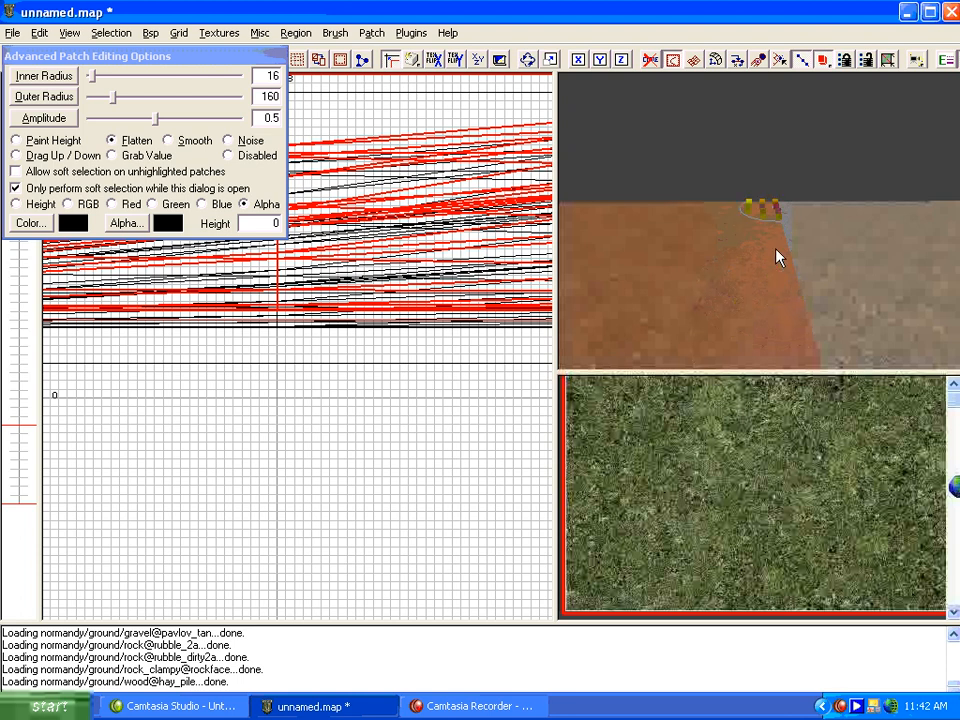
mouse_move(792, 333)
right_mouse_down()
mouse_move(791, 277)
mouse_move(790, 304)
right_mouse_up()
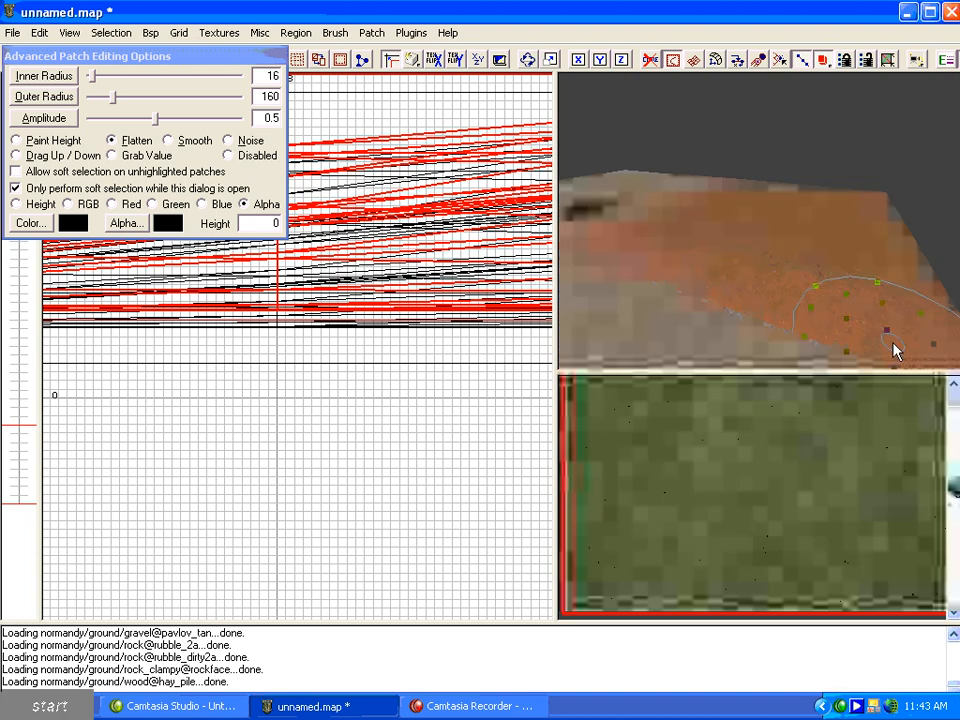
right_click_drag(920, 322, 853, 302)
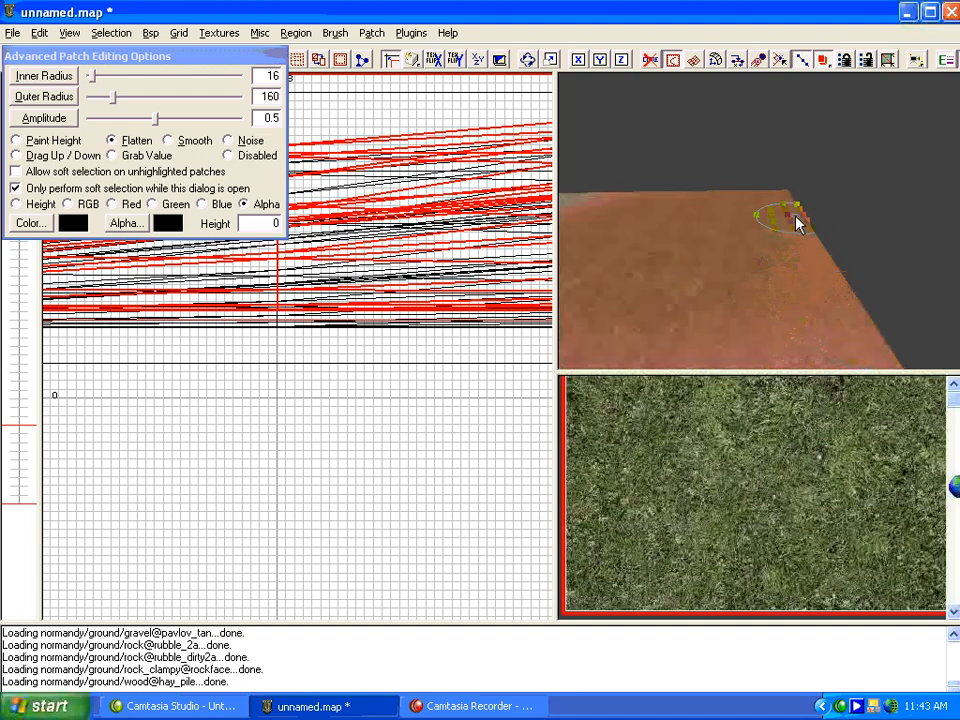
right_click_drag(868, 321, 855, 274)
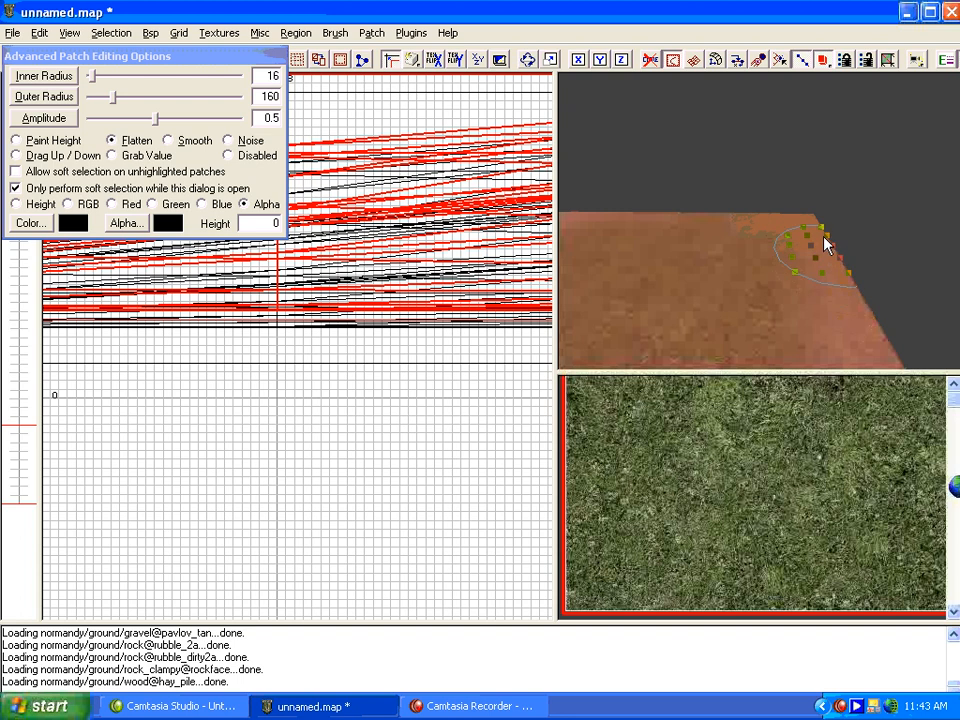
right_click_drag(831, 259, 864, 332)
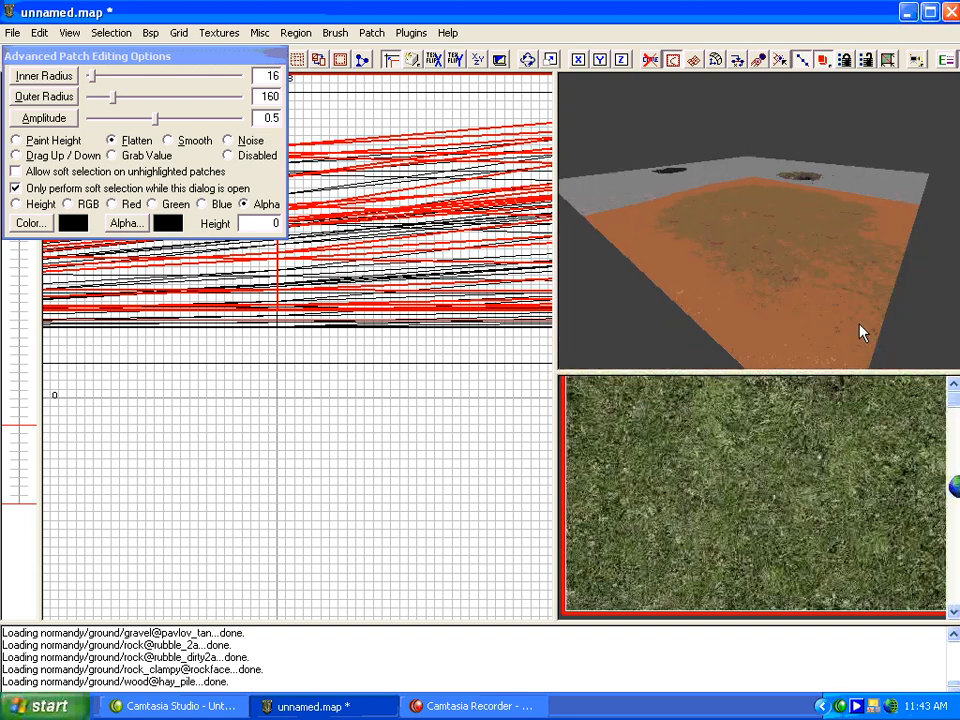
right_click_drag(786, 360, 801, 347)
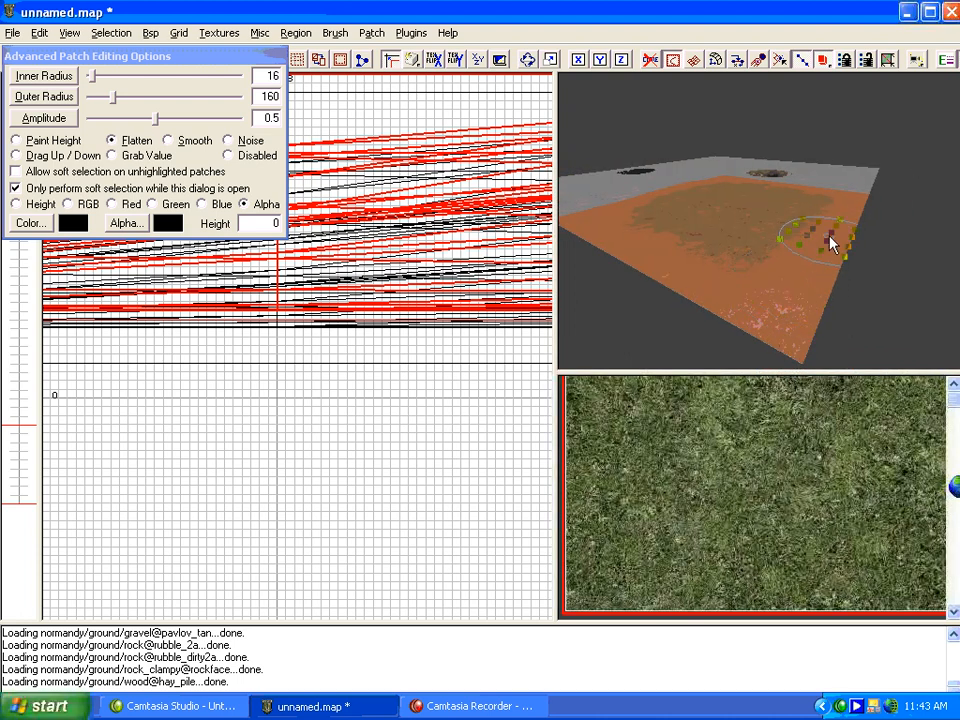
right_click_drag(827, 266, 786, 318)
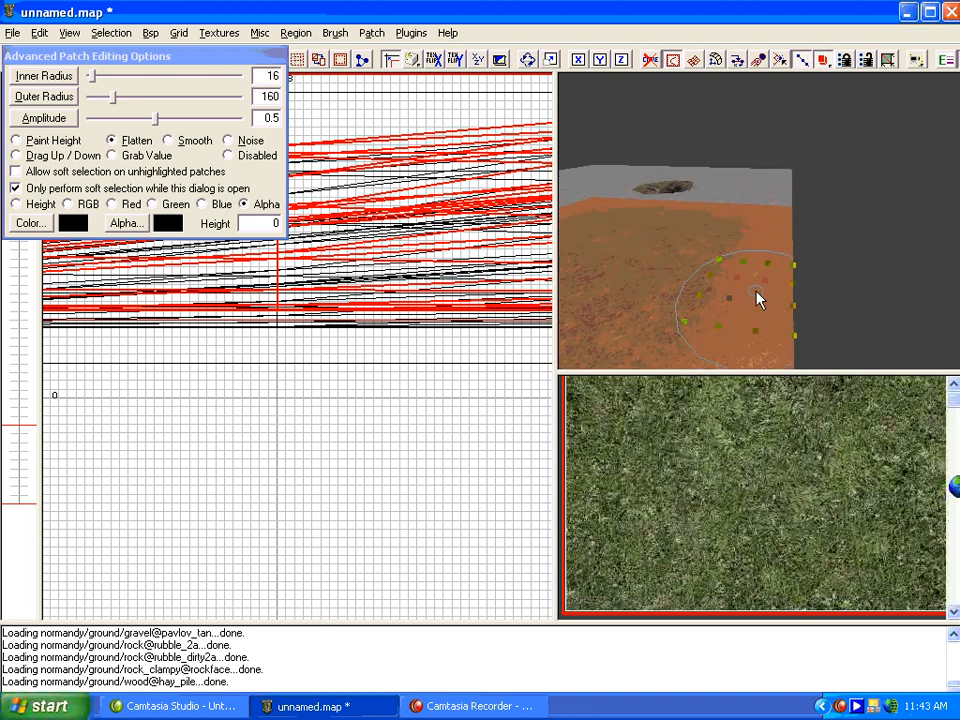
Step: Flatten the alpha at the remaining corner of the grass patch, close the patch editing options and deselect the patch
key("Escape")
key("Escape")
right_click_drag(756, 291, 756, 284)
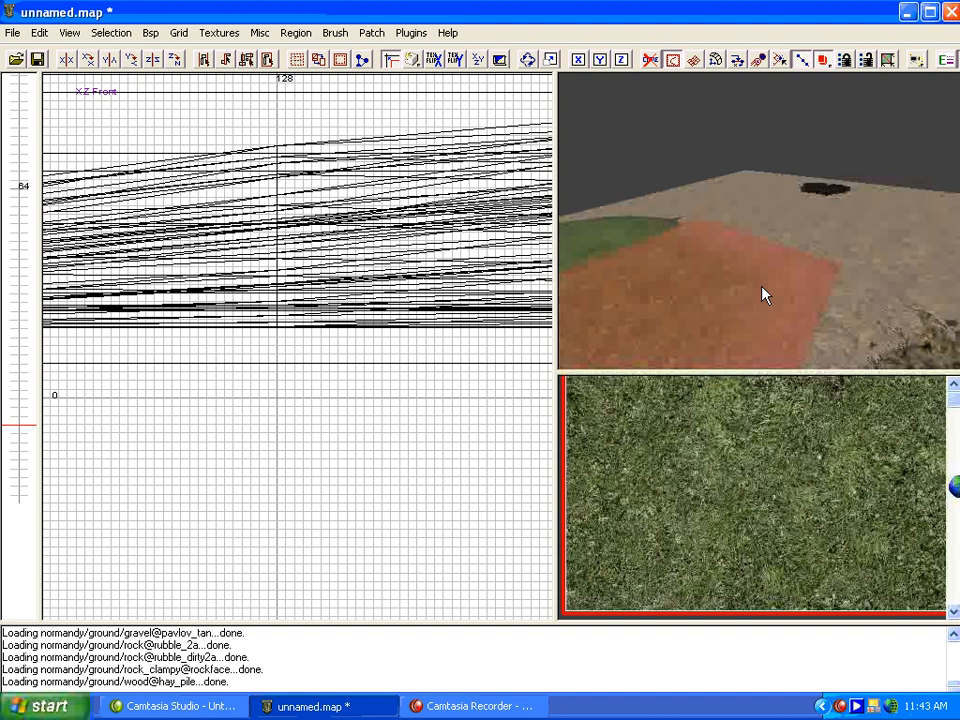
key("y")
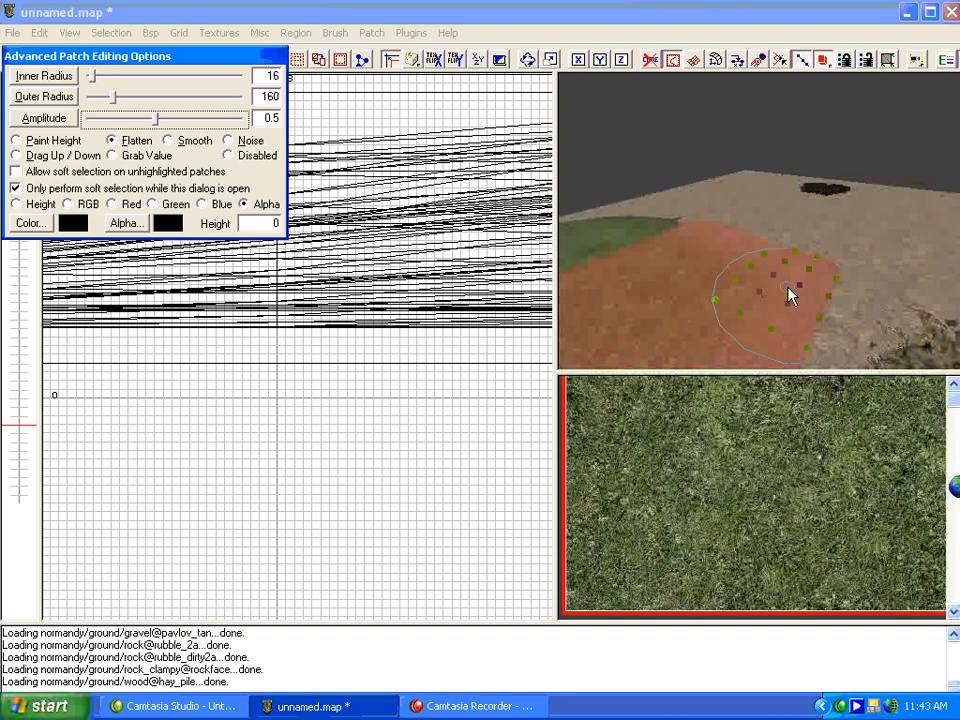
left_click(788, 289)
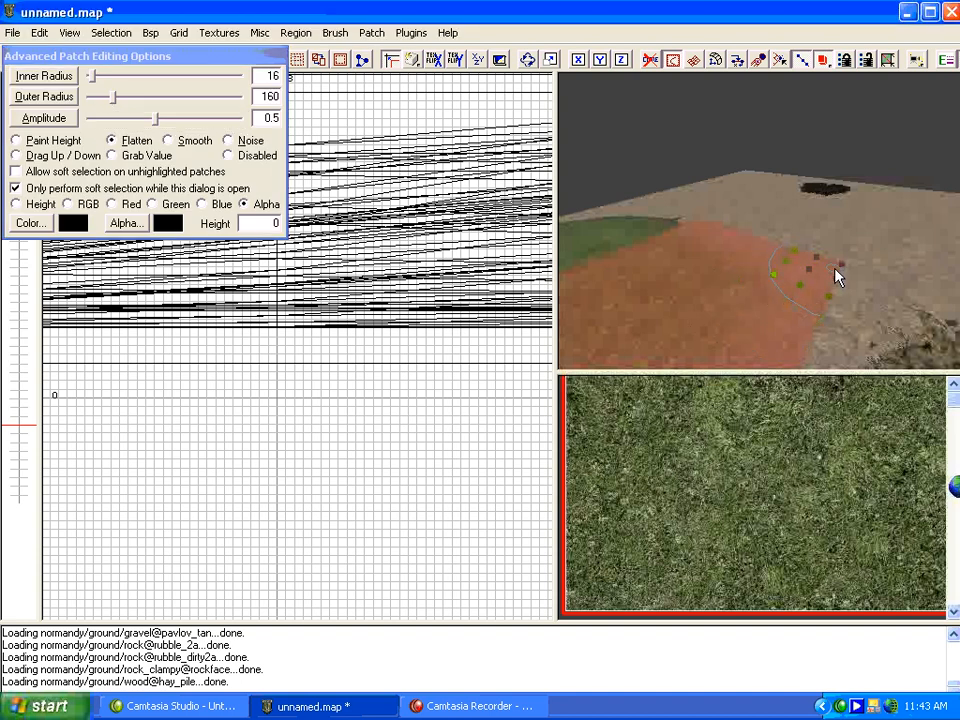
key("y")
key("Escape")
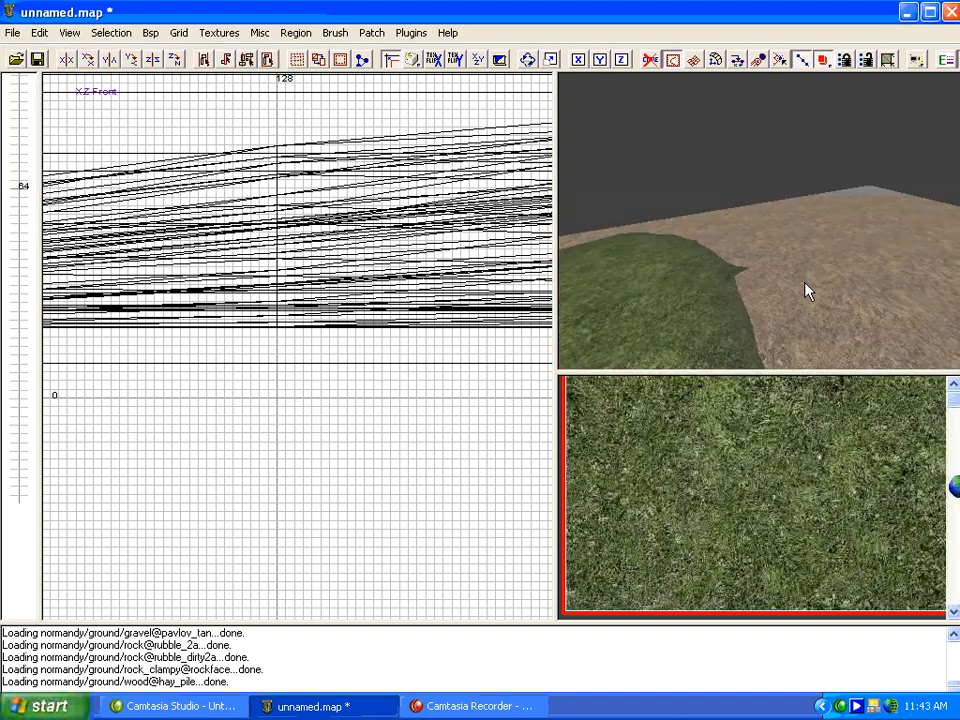
Step: Select the grass overlay patch, lower it onto the dirt terrain patch beneath it and deselect it
right_click_drag(800, 281, 797, 306)
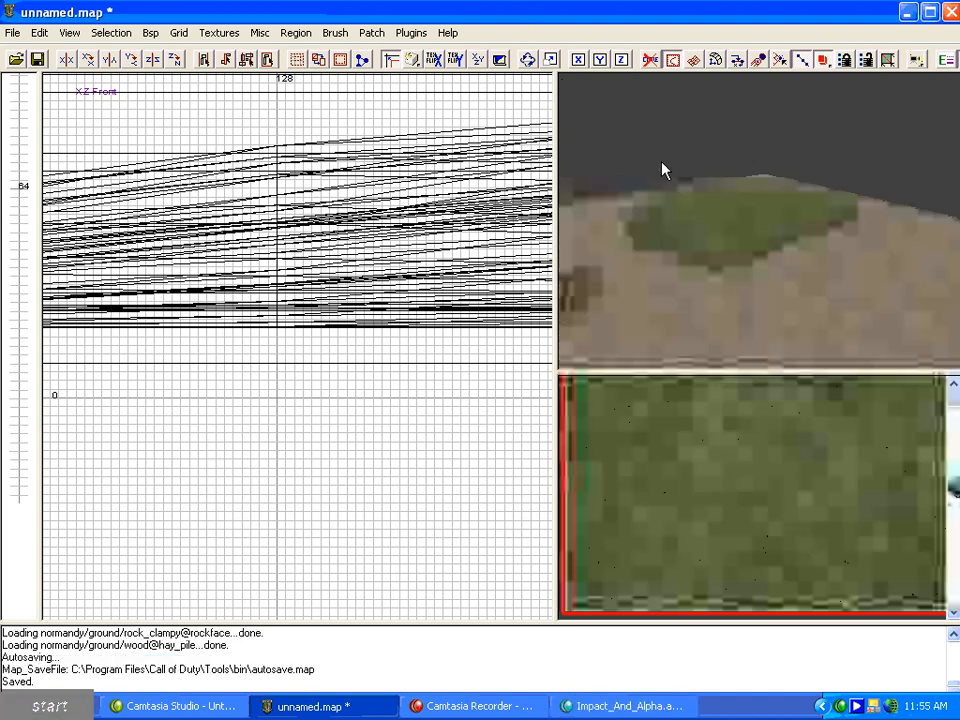
right_click_drag(725, 235, 706, 261)
left_click(666, 231, "shift")
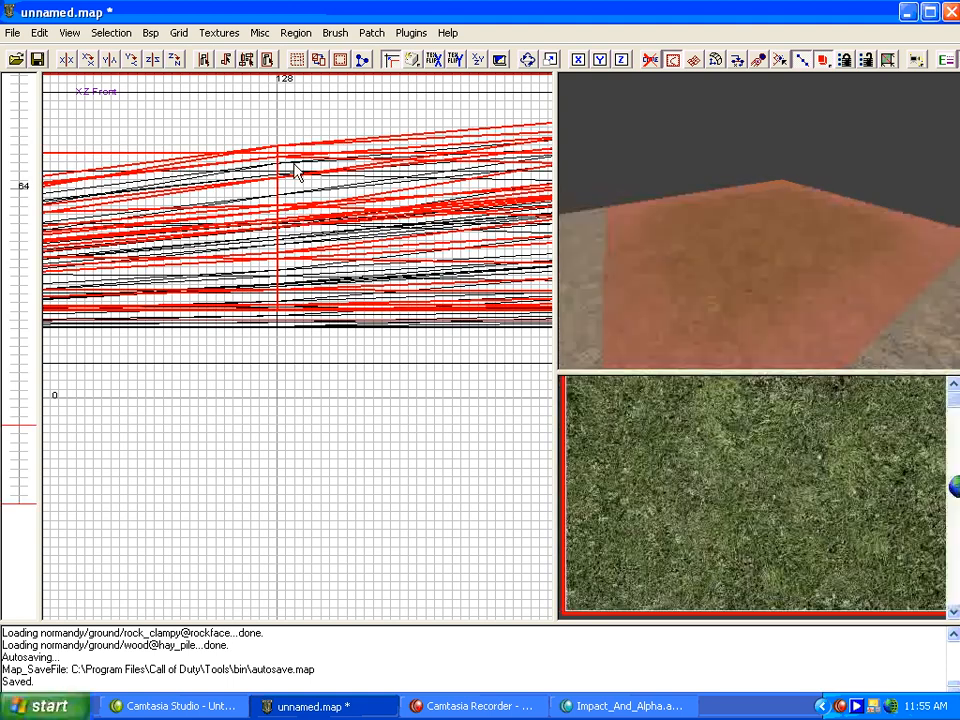
left_click_drag(290, 167, 286, 171)
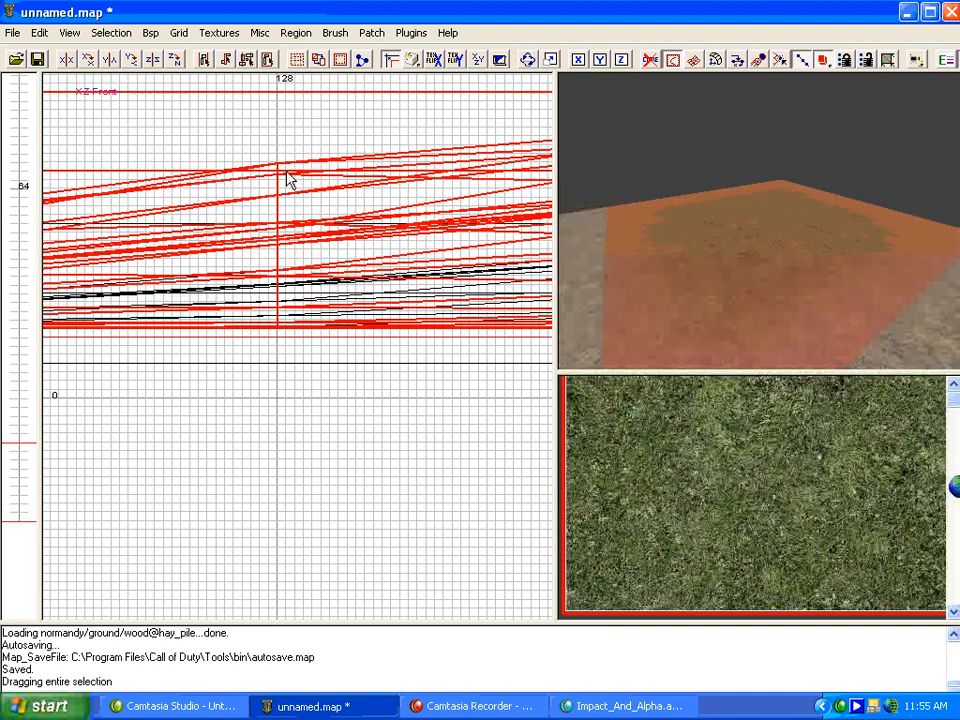
key("Escape")
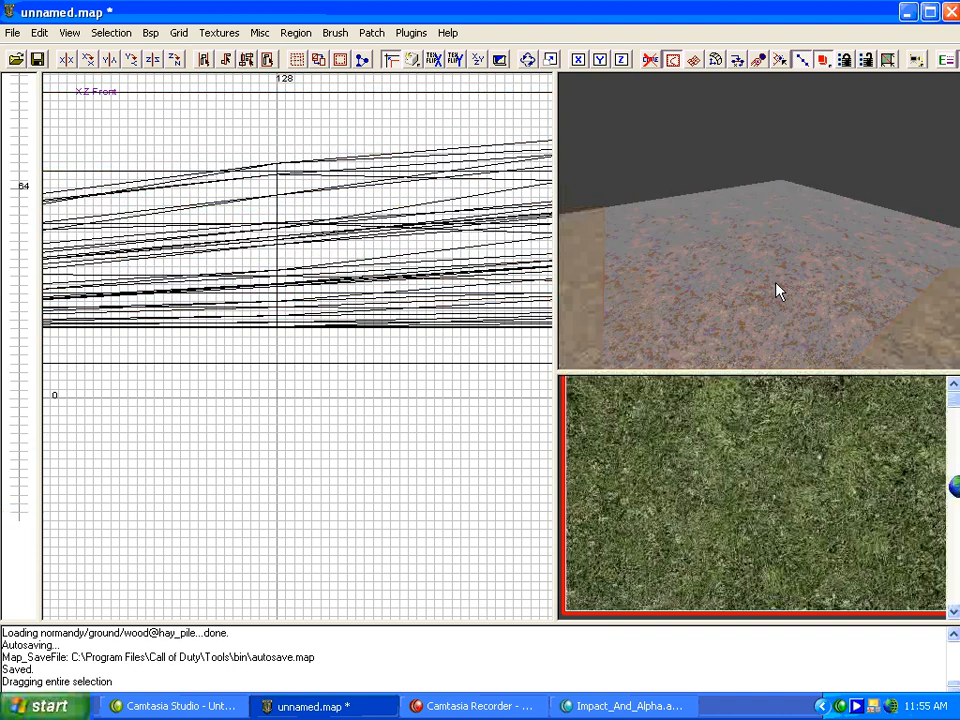
Step: Select and deselect the overlapping grass and dirt patches in turn to check how they lie together
left_click(717, 230, "shift")
key("Escape")
left_click(697, 225, "shift")
key("Escape")
left_click(716, 248, "shift")
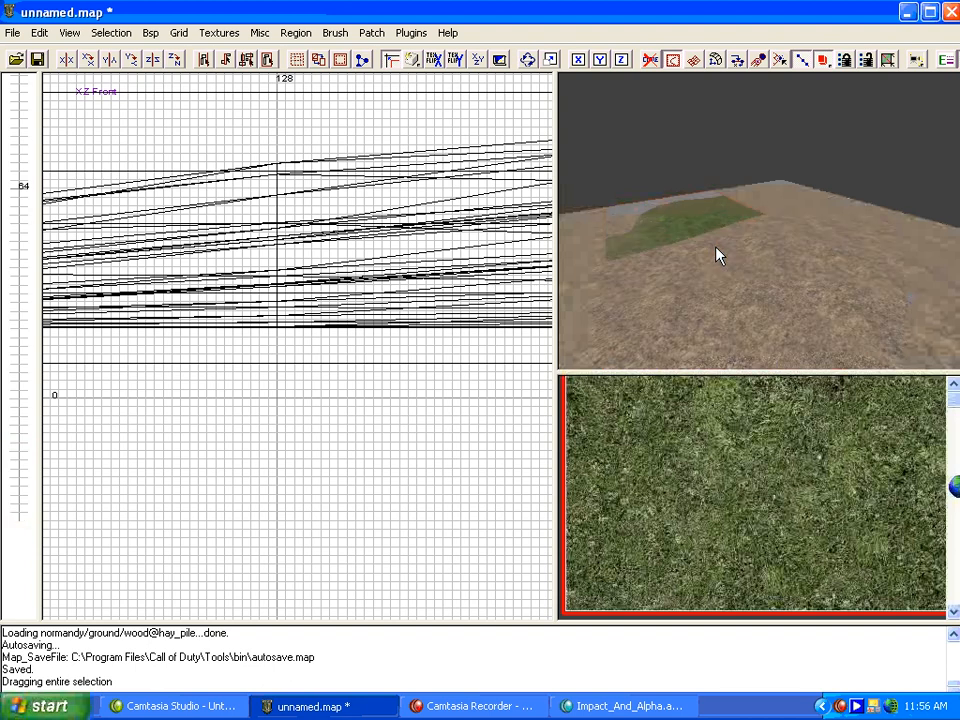
Step: Inspect the faded grass blend across the dirt by selecting and deselecting the neighbouring overlay and ground patches from several viewpoints
left_click(717, 255, "shift")
key("Escape")
left_click(724, 261, "shift")
key("Escape")
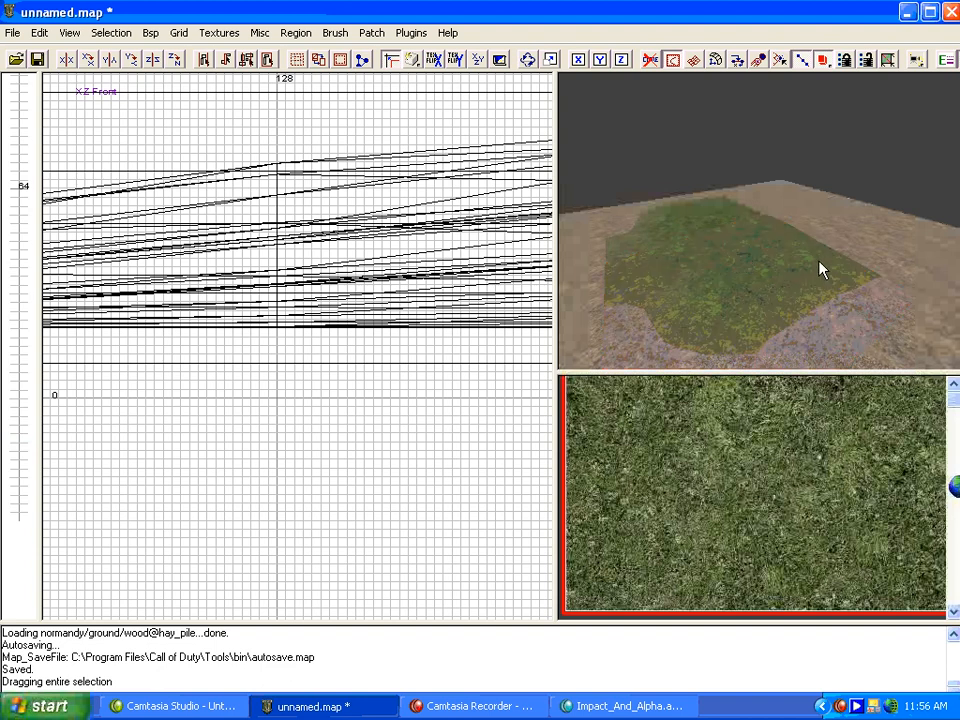
left_click(836, 261, "shift")
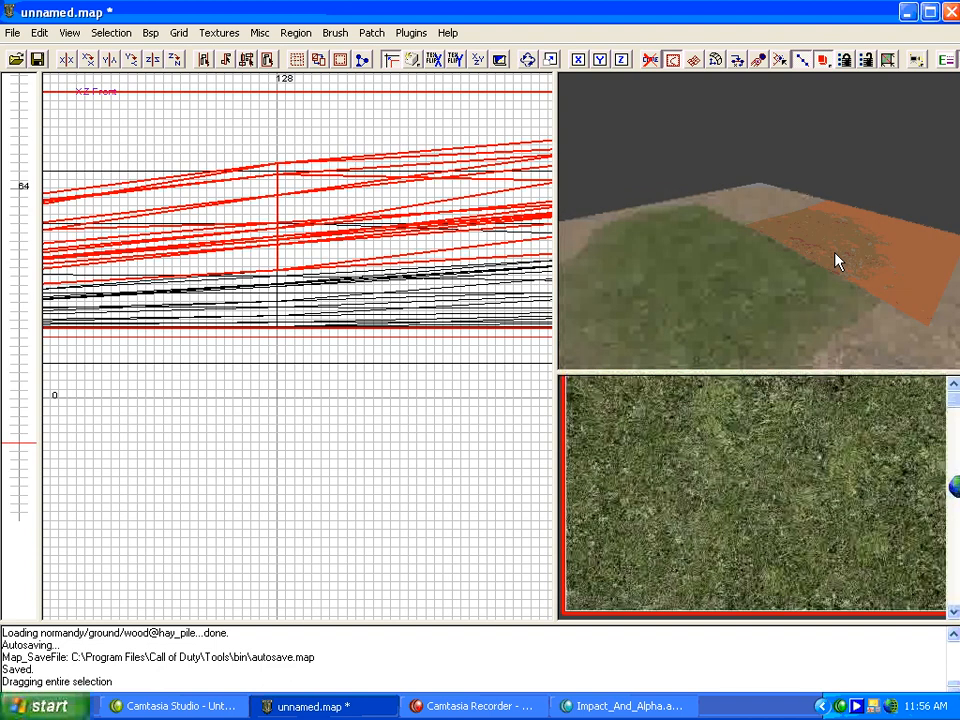
key("Escape")
left_click(836, 261, "shift")
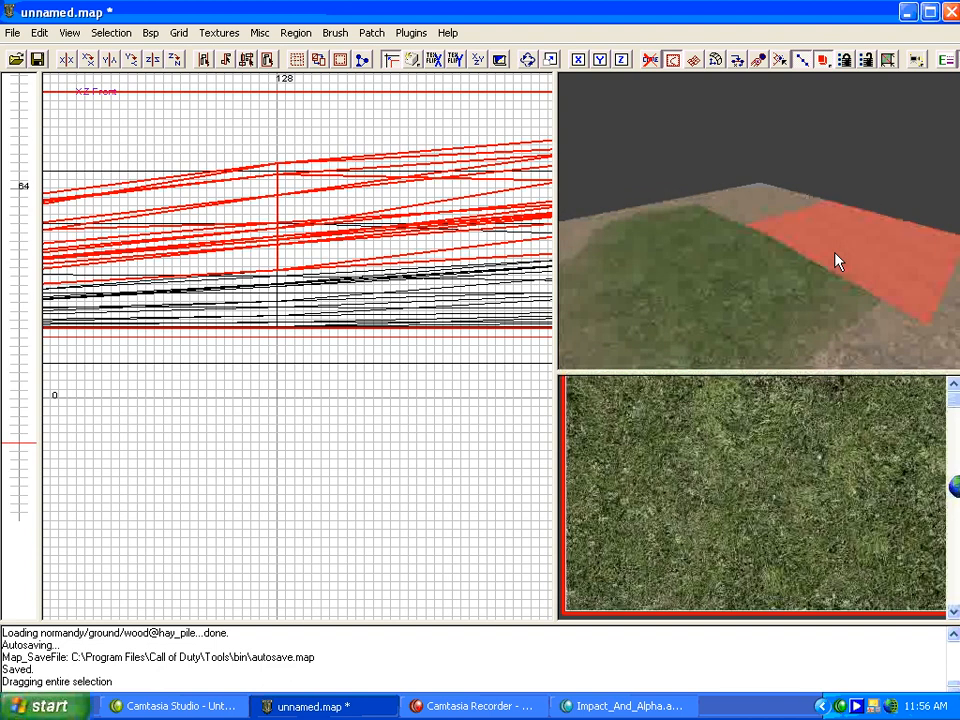
key("Escape")
left_click(844, 251, "shift")
key("Escape")
left_click(843, 252, "shift")
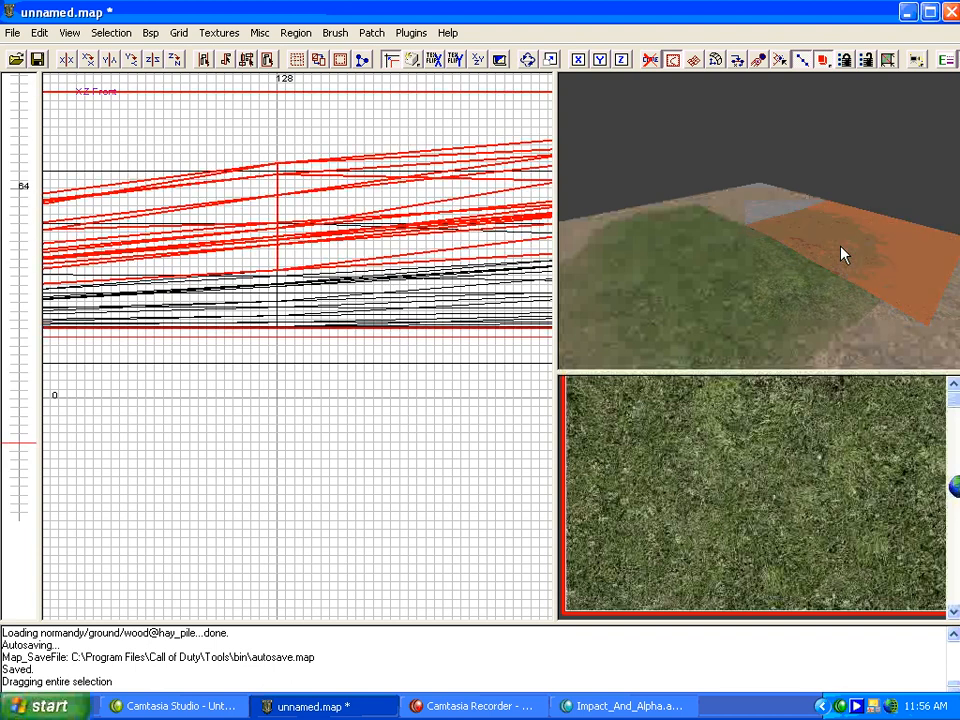
key("Escape")
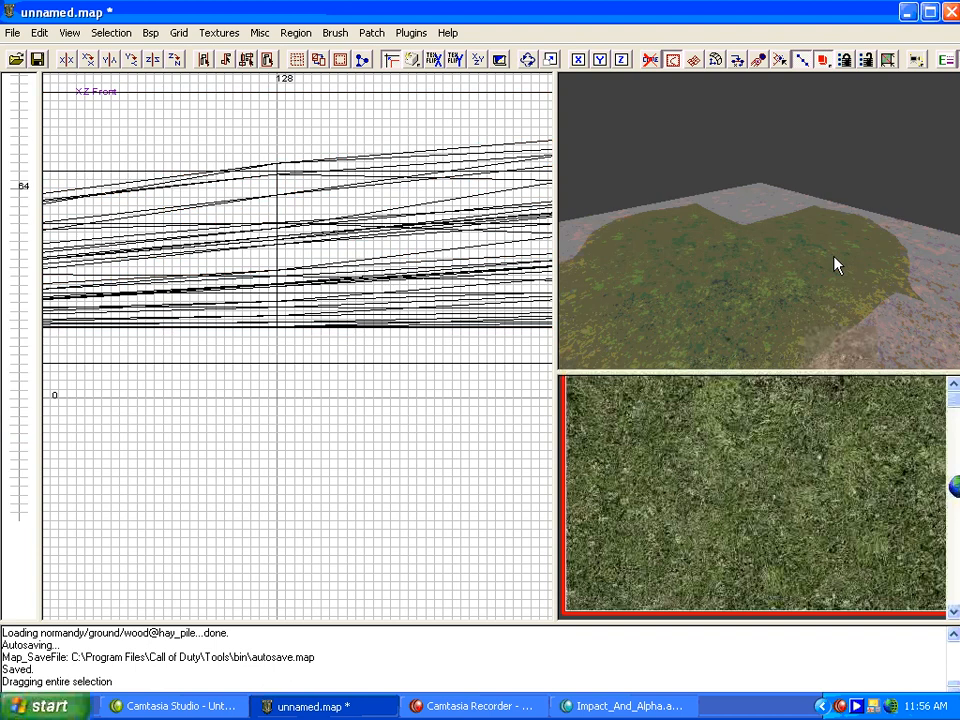
left_click(822, 261, "shift")
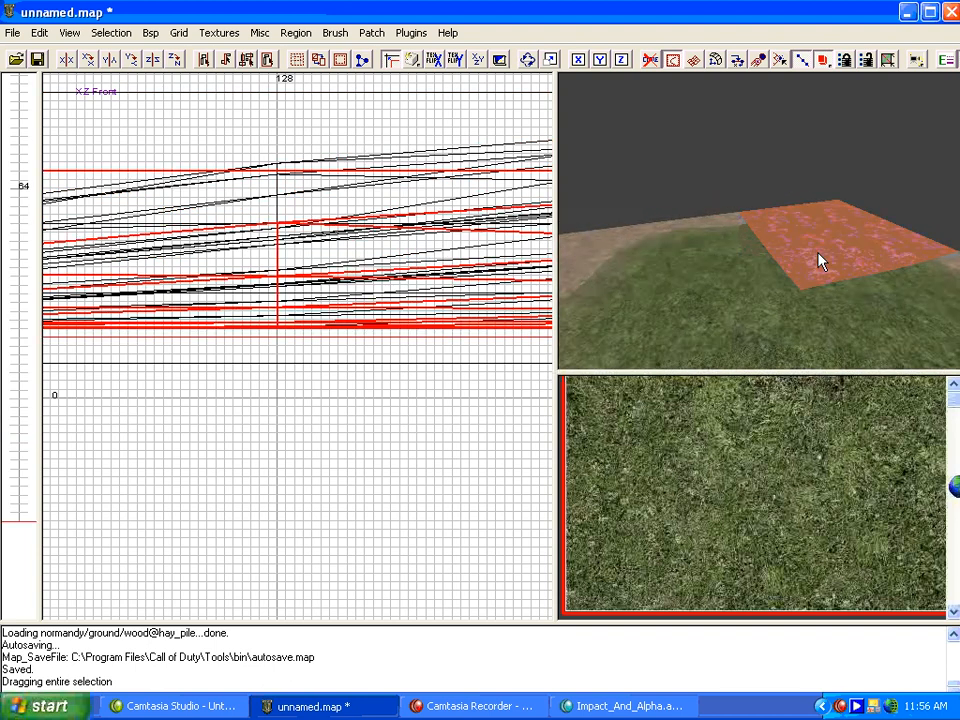
key("Escape")
mouse_move(818, 253)
right_mouse_down()
mouse_move(829, 241)
mouse_move(818, 268)
right_mouse_up()
scroll(300, 243, "down", 5)
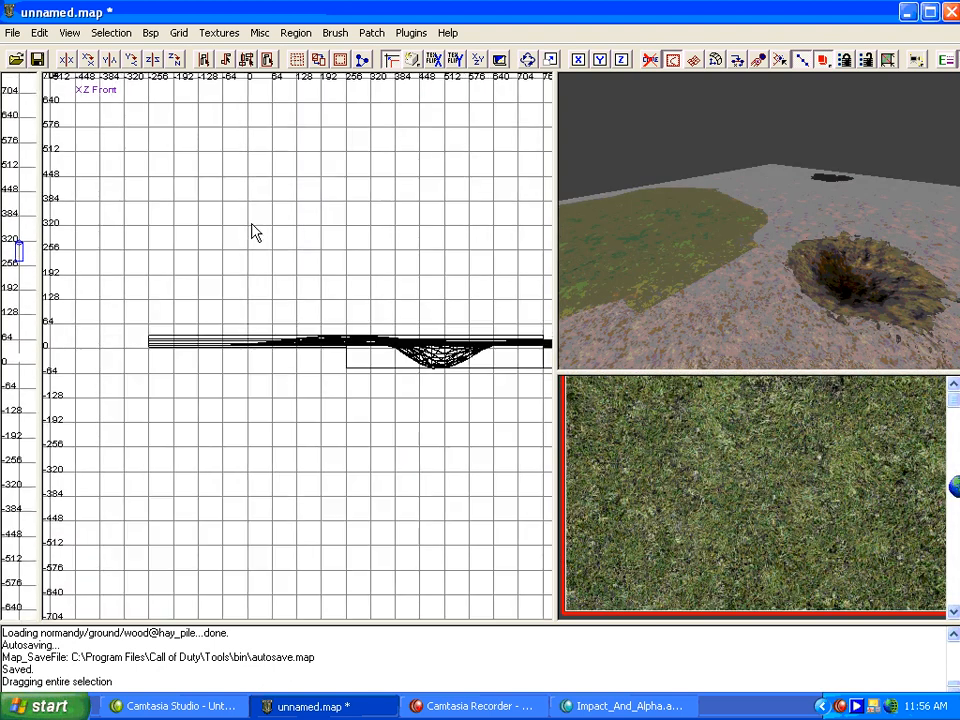
Step: Stretch the upper end of the caulk side wall to y 1920 in the top view, against the adjoining wall's inner face
scroll(311, 224, "down", 4)
scroll(321, 219, "up", 2)
key("ctrl+Tab")
scroll(340, 222, "down", 3)
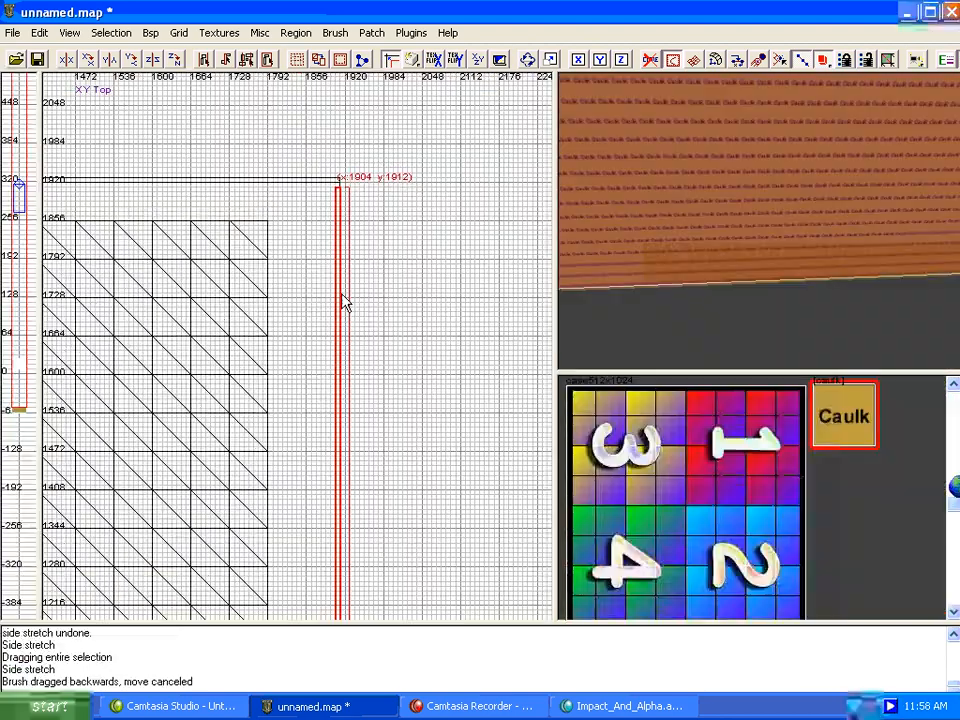
scroll(349, 182, "up", 3)
scroll(416, 103, "up", 4)
left_click_drag(440, 216, 424, 208)
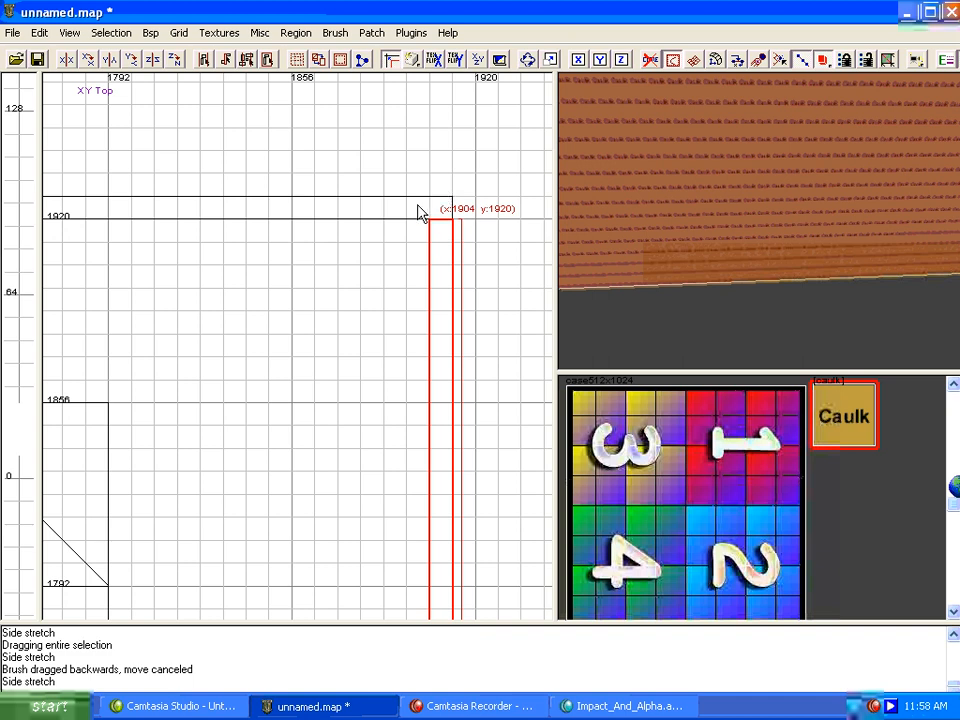
Step: Shorten the other end of the caulk side wall to the inner face of the adjoining lower wall and deselect the brush
scroll(424, 215, "down", 3)
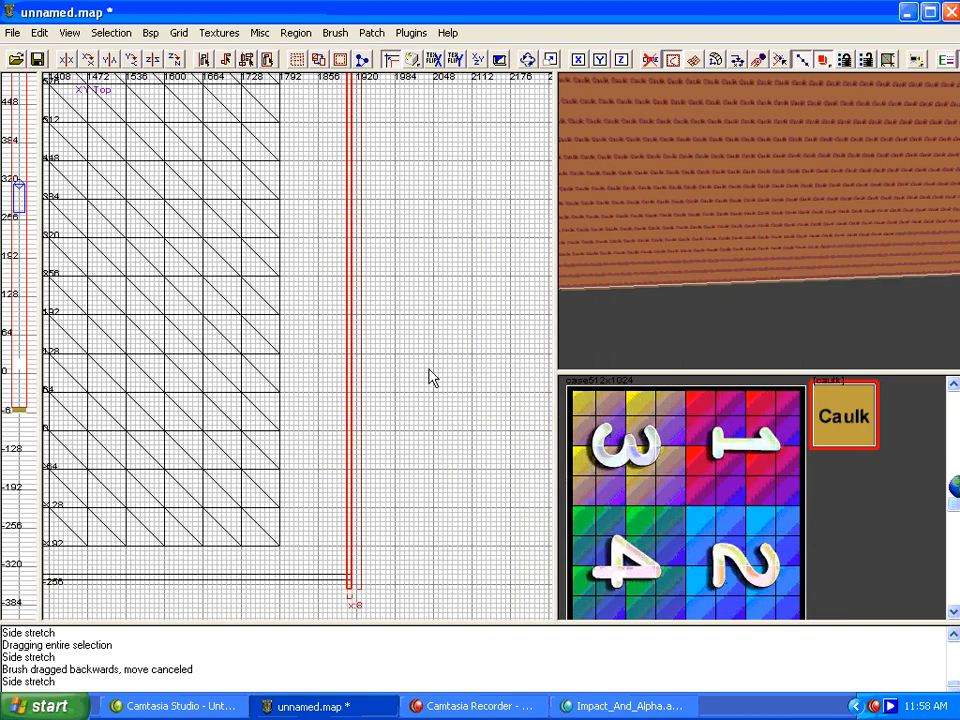
scroll(431, 377, "up", 8)
left_click_drag(354, 569, 358, 461)
right_click(639, 232)
scroll(642, 240, "up", 6)
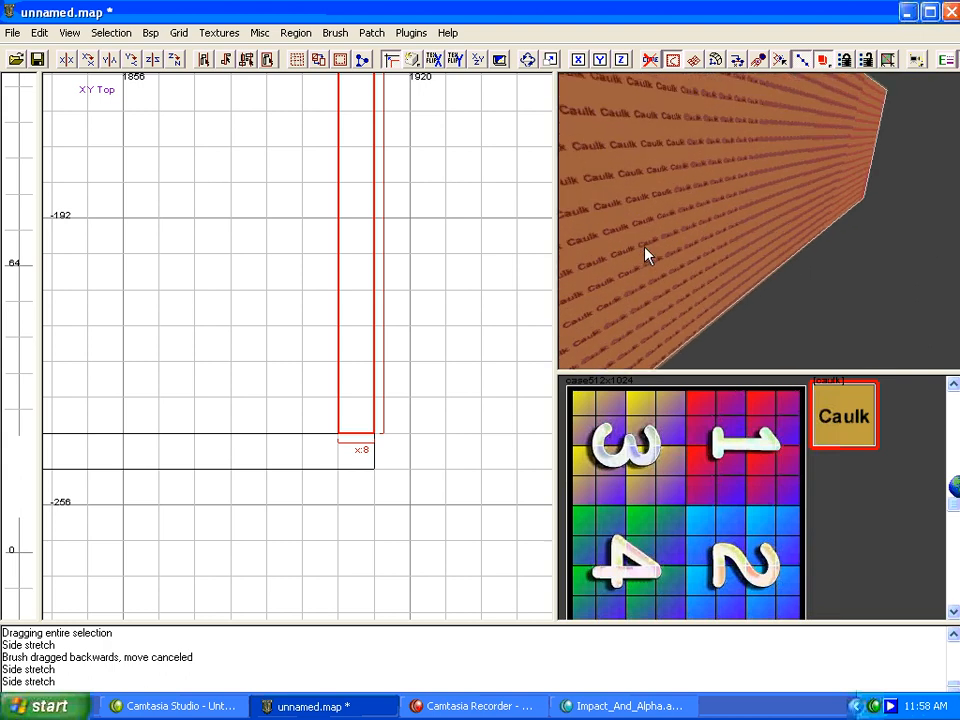
scroll(645, 250, "up", 2)
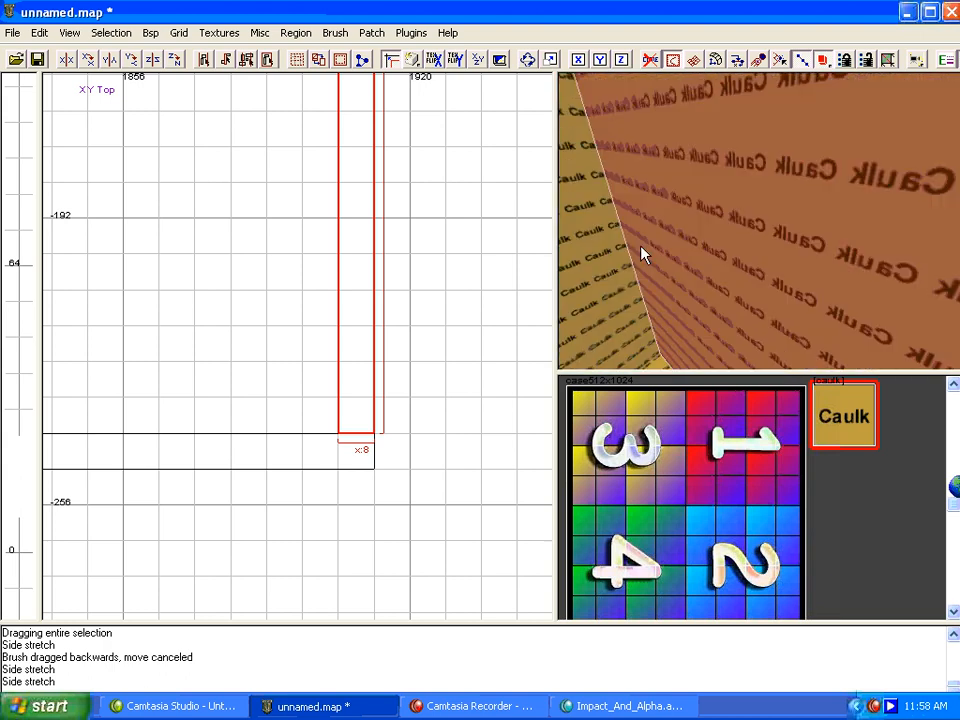
key("Escape")
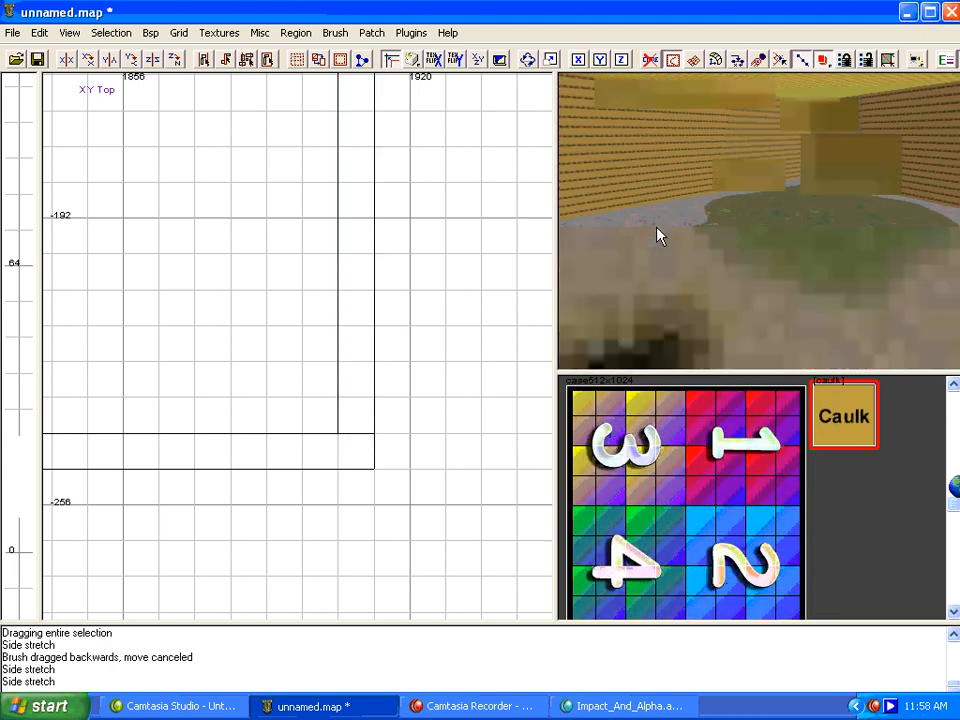
Step: Select the caulk walls surrounding the terrain, replace their texture with sky/stormy and deselect them
scroll(692, 205, "up", 2)
left_click(678, 141, "shift")
left_click(739, 126, "shift")
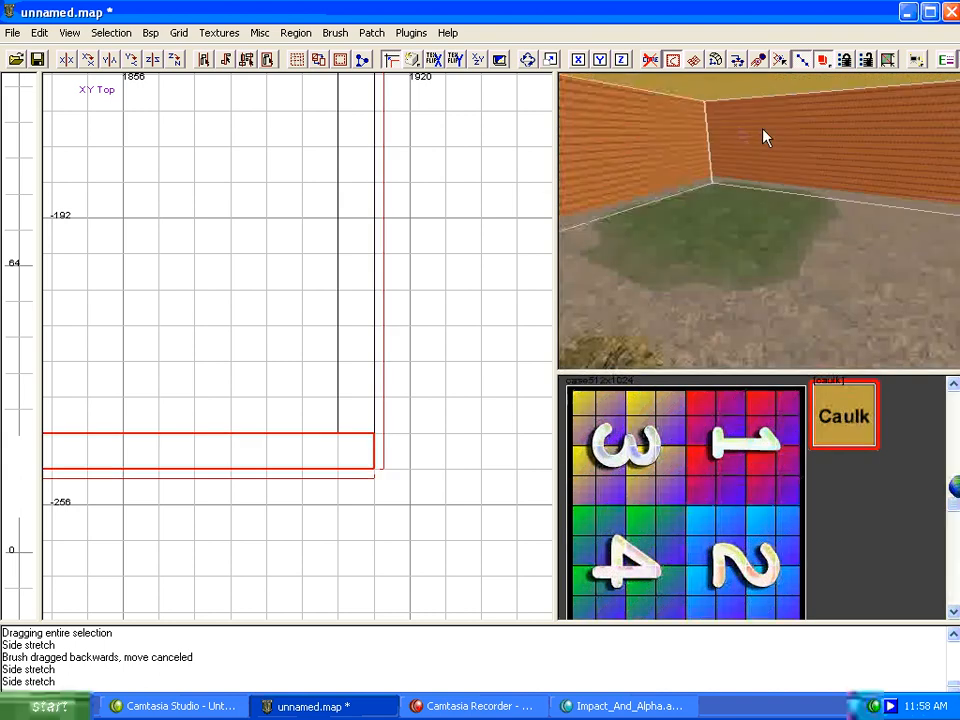
right_click_drag(751, 91, 766, 169)
left_click(757, 165, "shift")
left_click(787, 155, "shift")
right_click_drag(743, 218, 743, 218, "ctrl")
key("d")
key("d")
scroll(321, 197, "down", 6)
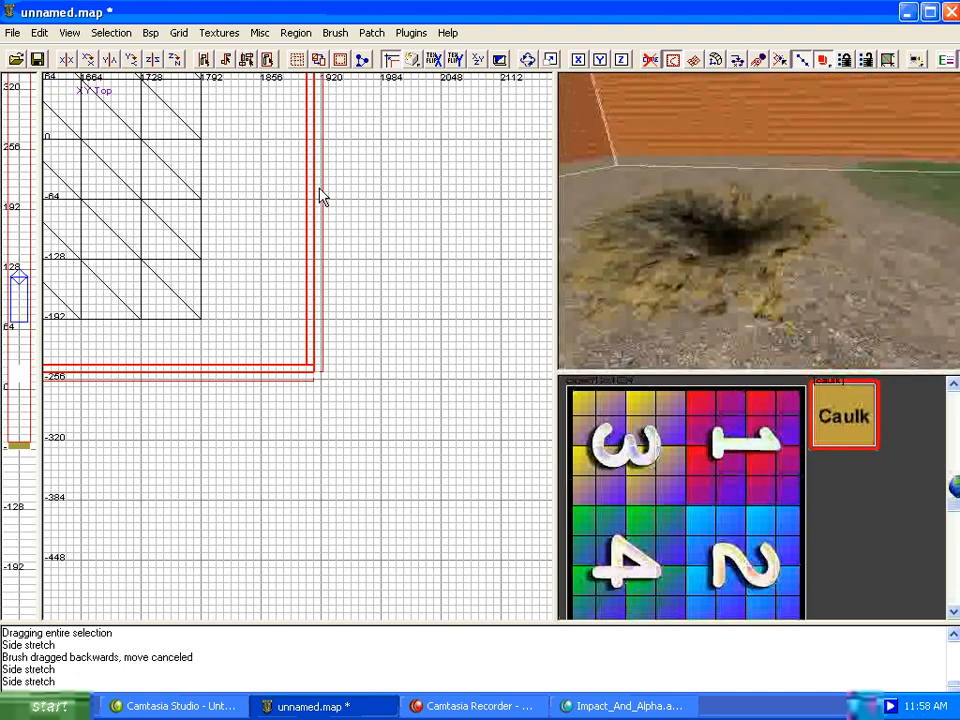
type("s")
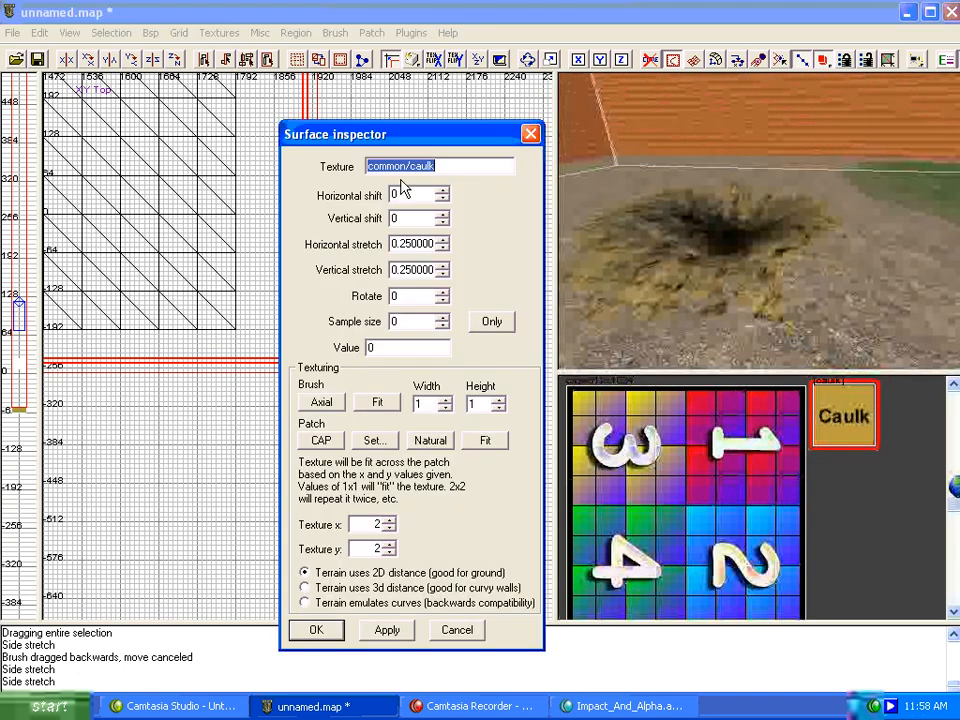
type("sky/mp_harbo")
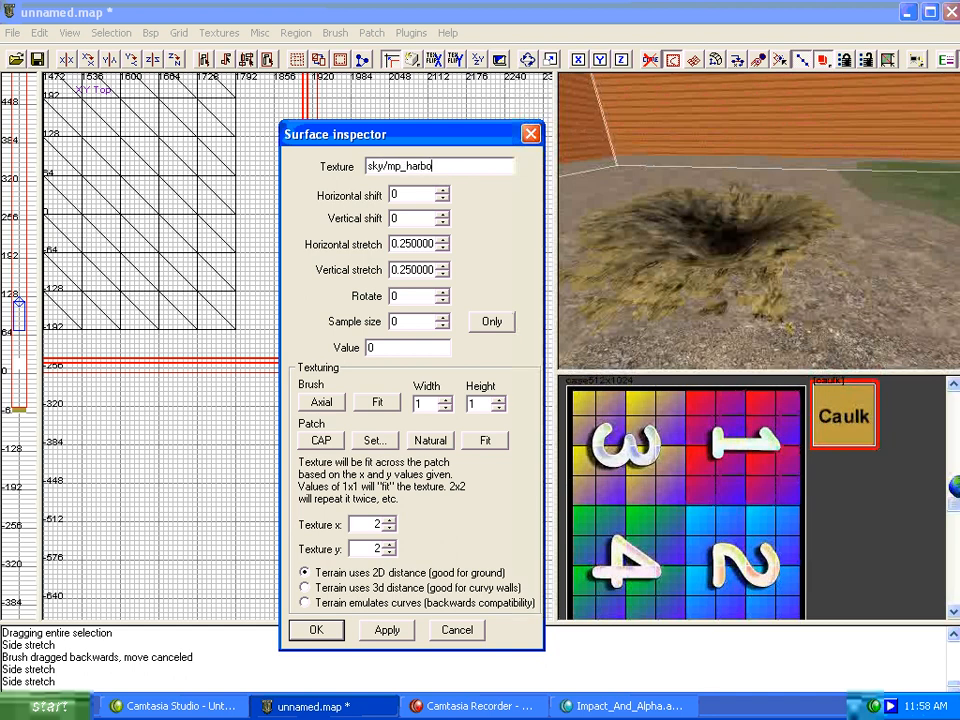
key("Return")
key("Escape")
Step: Add a deathmatch_intermission entity on the terrain in the top view, in the open ground above the lower crater
mouse_move(670, 244)
right_mouse_down()
mouse_move(667, 256)
mouse_move(670, 246)
right_mouse_up()
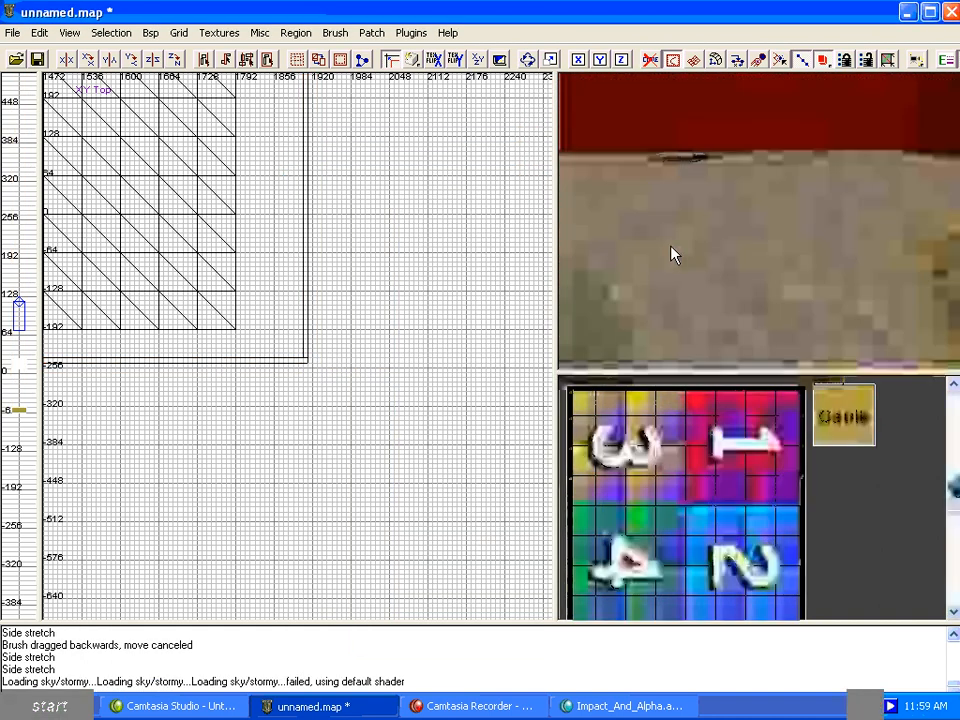
scroll(204, 237, "down", 7)
right_click_drag(781, 265, 780, 260)
left_click(872, 288, "shift")
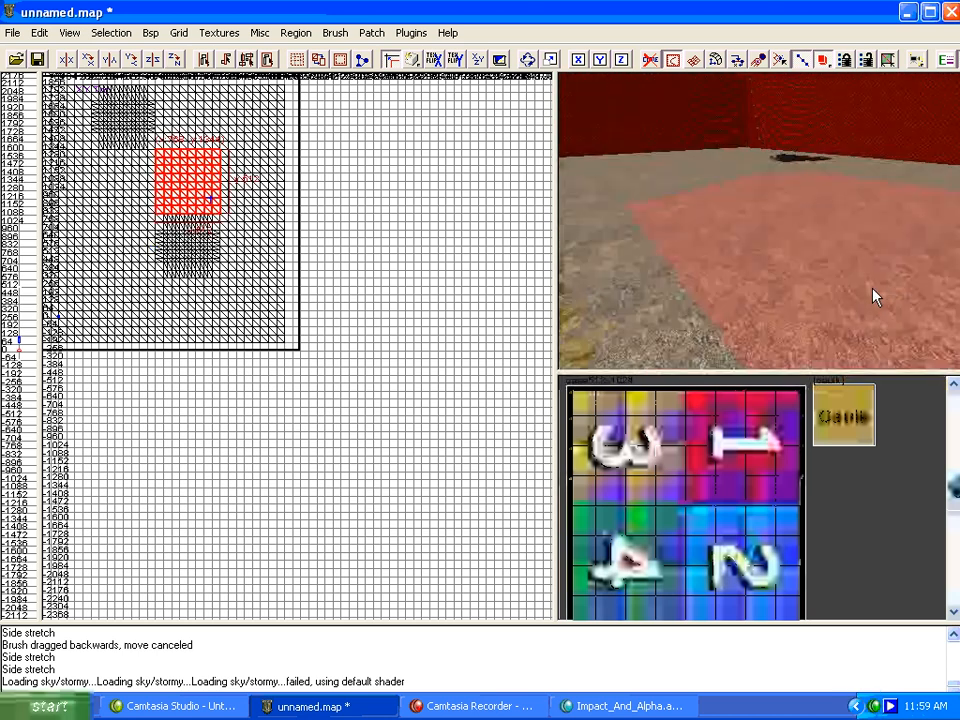
key("Escape")
scroll(240, 243, "up", 5)
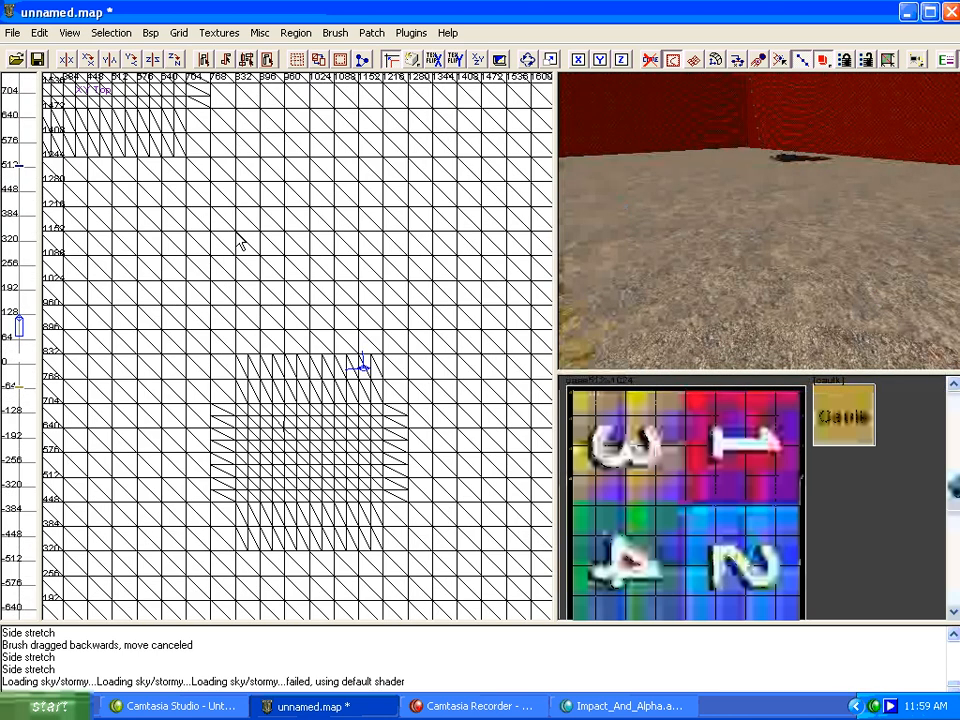
scroll(240, 243, "up", 1)
right_click(336, 226)
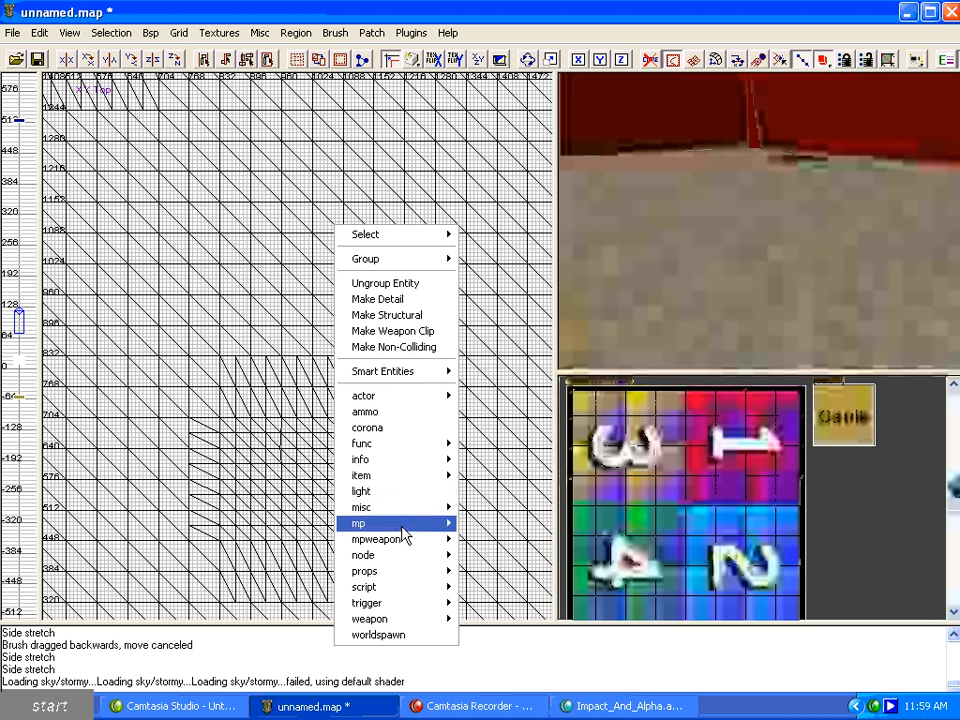
mouse_move(404, 530)
left_click(486, 521)
Step: Raise the deathmatch_intermission entity in the front view to about z 220 and deselect it
key("ctrl+Tab")
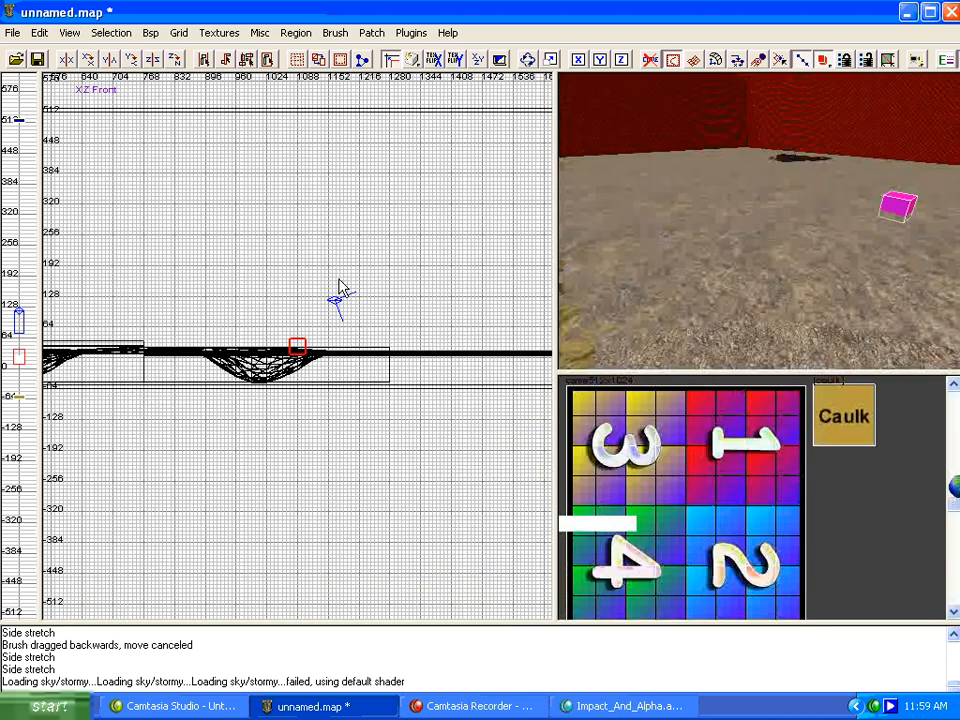
scroll(340, 288, "up", 2)
left_click_drag(300, 352, 294, 178)
key("Escape")
Step: Add a deathmatch_spawn entity just above the ground beneath the intermission entity and deselect it
right_click(295, 335)
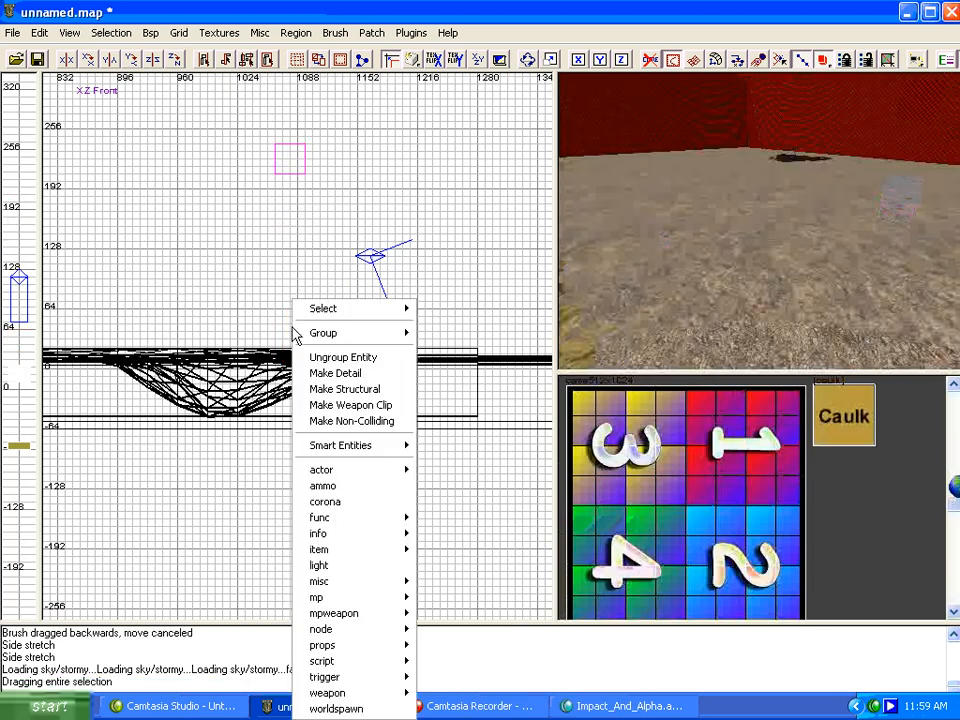
mouse_move(378, 598)
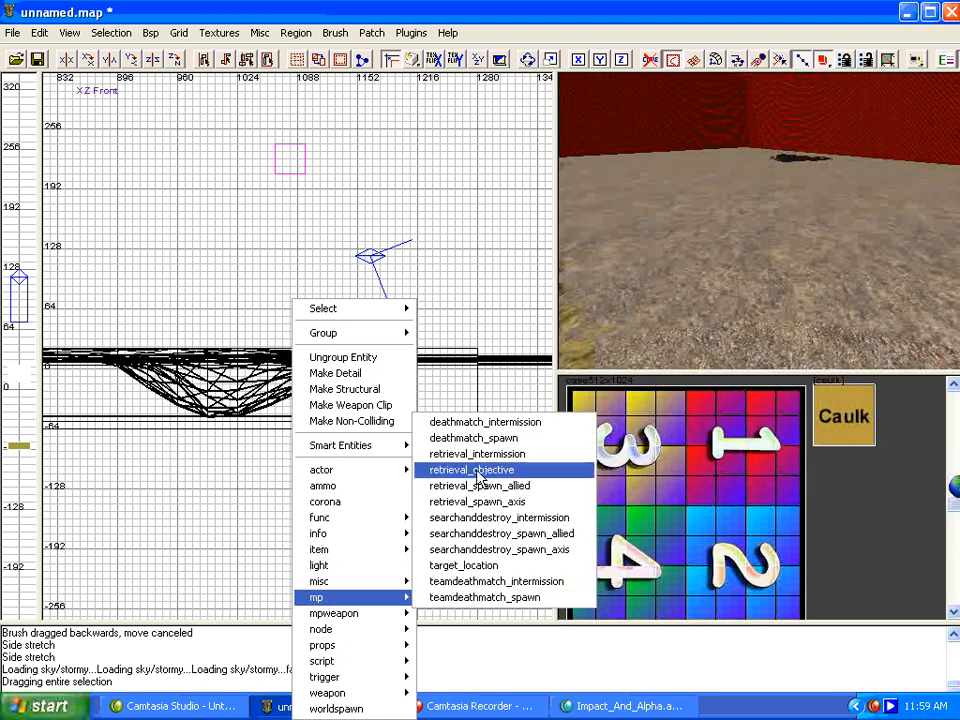
left_click(470, 438)
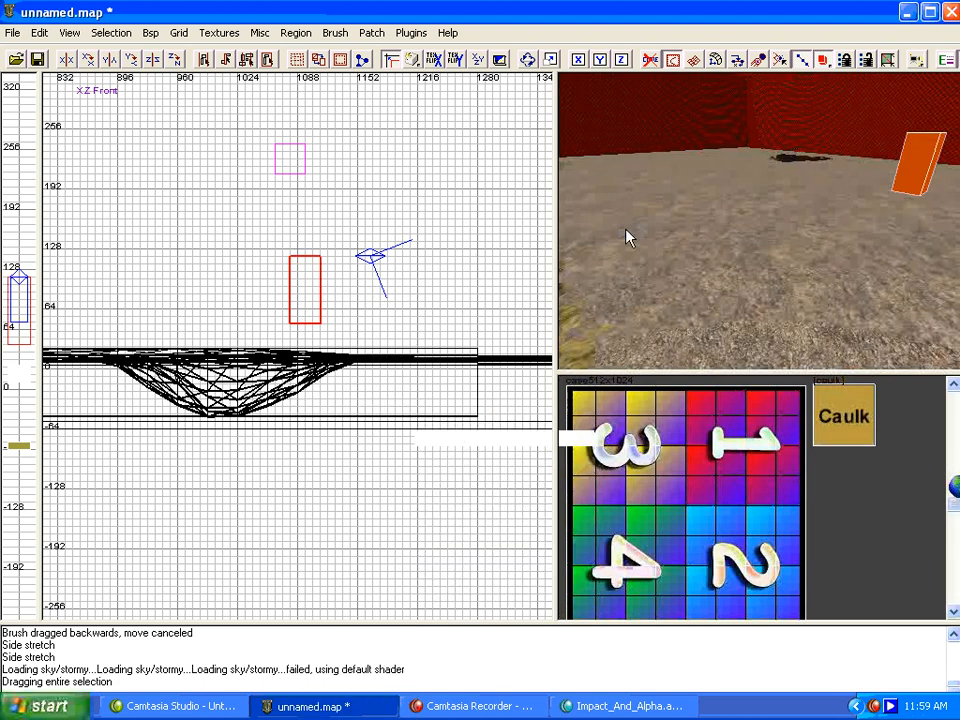
key("Escape")
Step: View the spawn entity from nearby in the 3D view and show the whole terrain layout in the top view
key("Up")
key("Right")
key("Up")
key("Up")
key("Right")
key("Down")
key("Down")
key("Down")
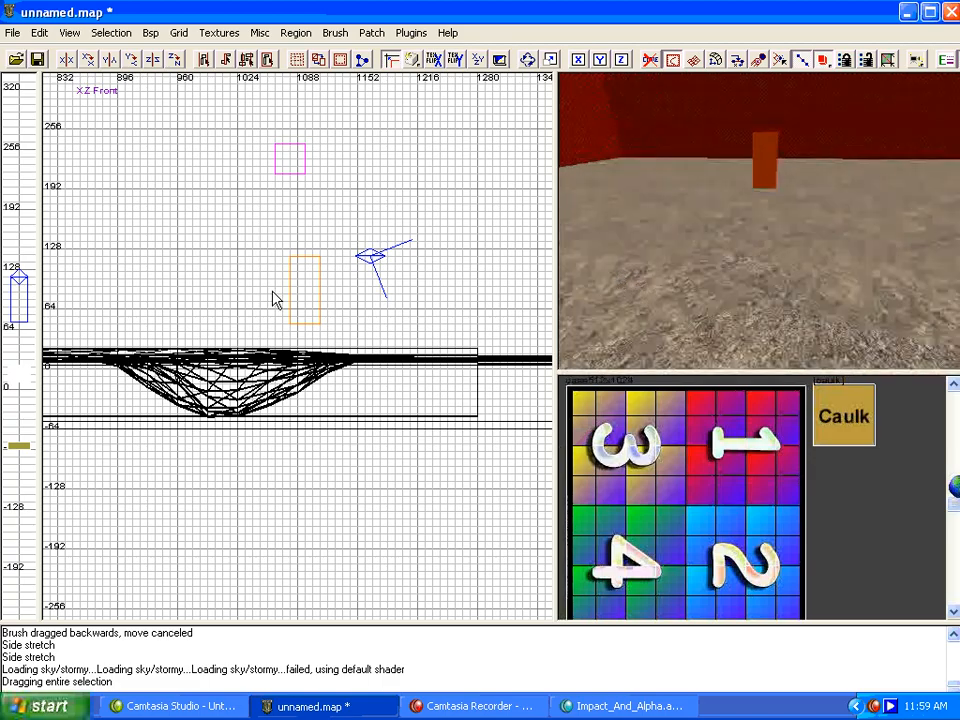
scroll(274, 296, "down", 5)
key("ctrl+Tab")
key("ctrl+Tab")
scroll(274, 296, "down", 2)
scroll(274, 296, "up", 1)
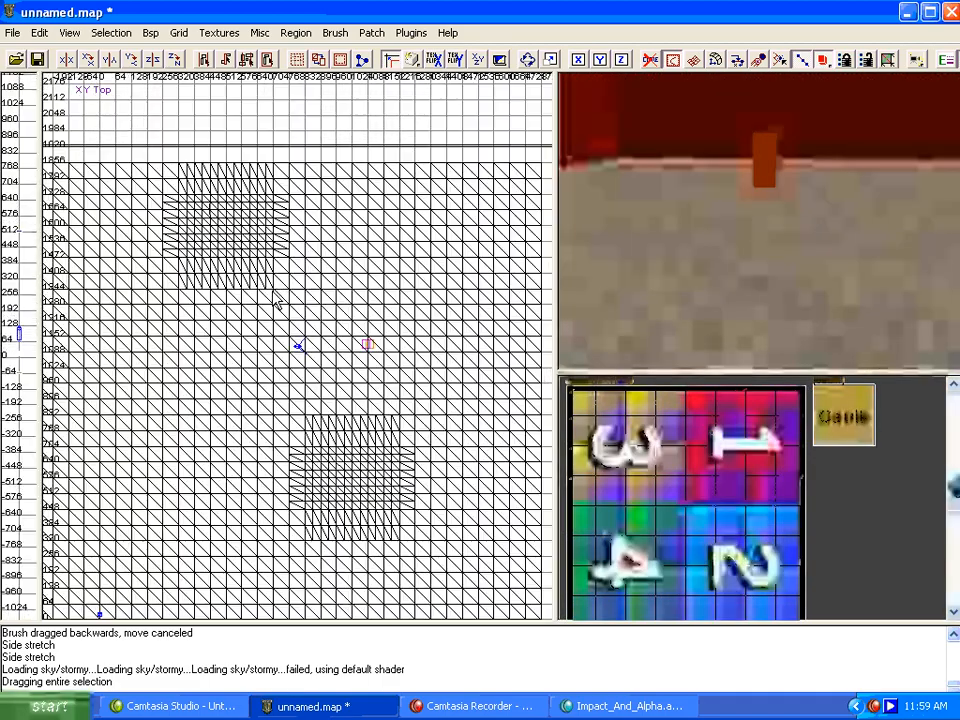